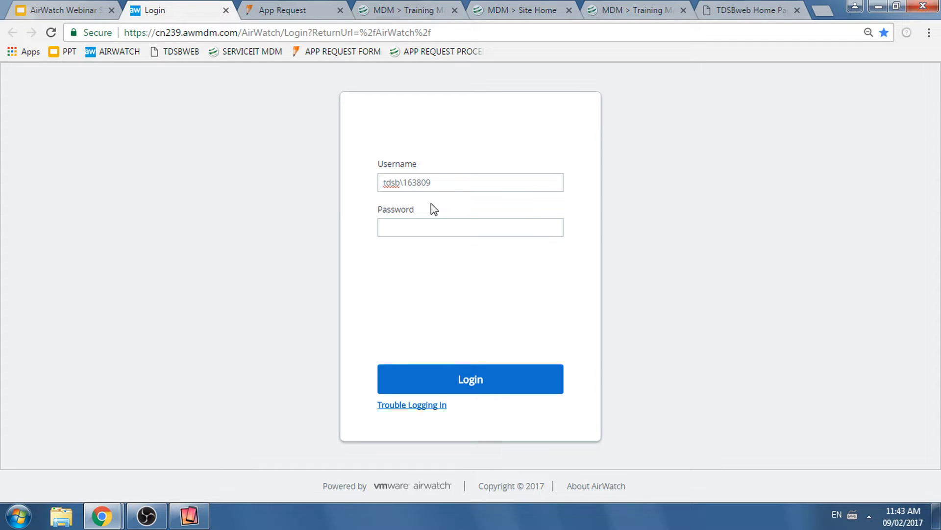
- Try to log in with the T and S of the username's domain prefix capitalised and the account password entered
key(Delete)
text(T)
key(Right)
key(Right)
key(BackSpace)
text(S)
click(515, 180)
click(428, 223)
text(•••••)
key(Return)
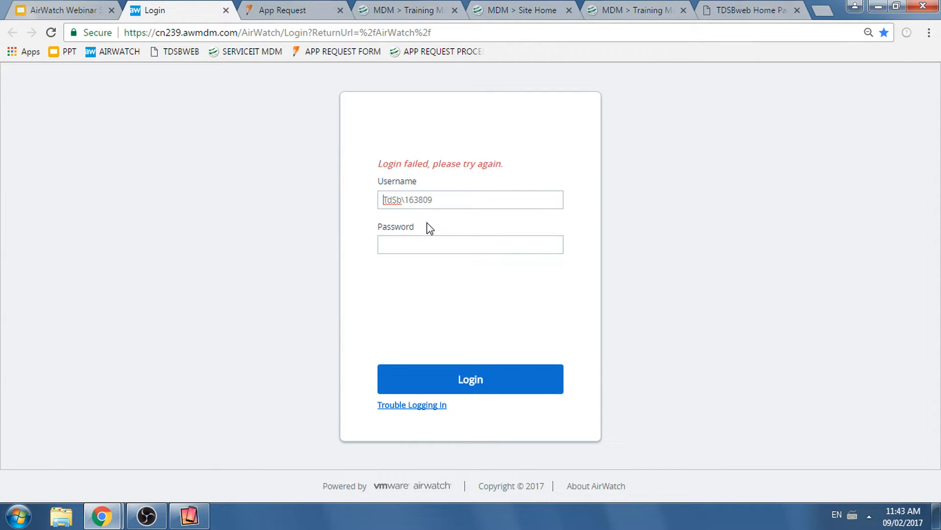
- Enter the account password again and log in to the console
click(412, 247)
text(••••••••••••••)
key(Return)
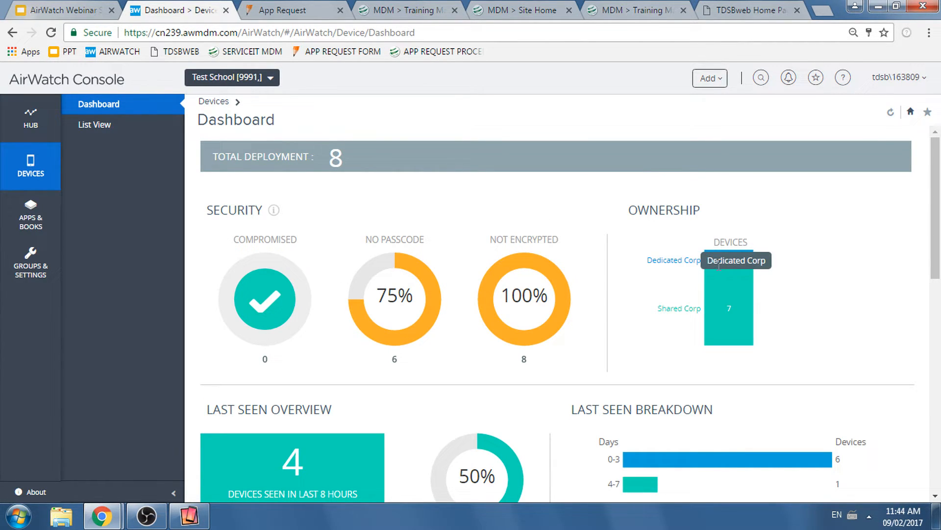
- Review the dashboard's Last Seen Breakdown and list the devices seen within the last 0-3 days
scroll(805, 280, down, 1)
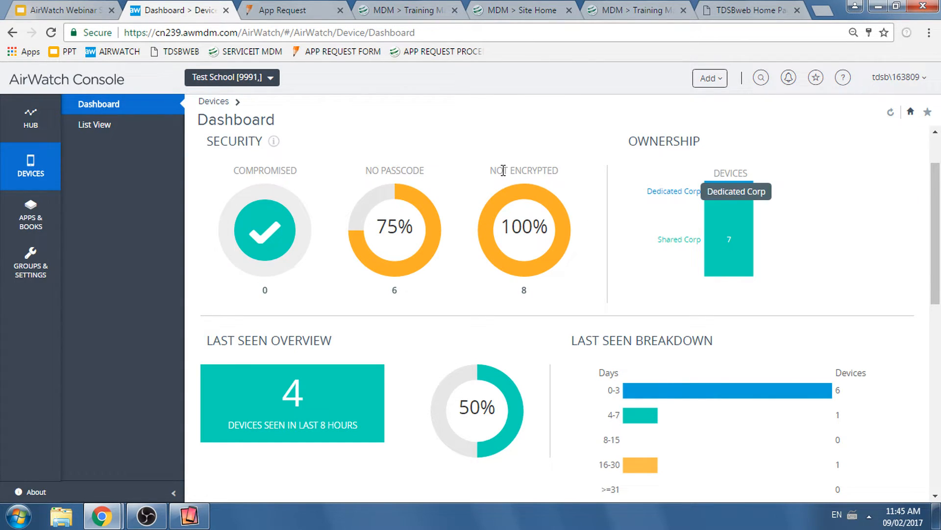
drag(938, 222, 938, 240)
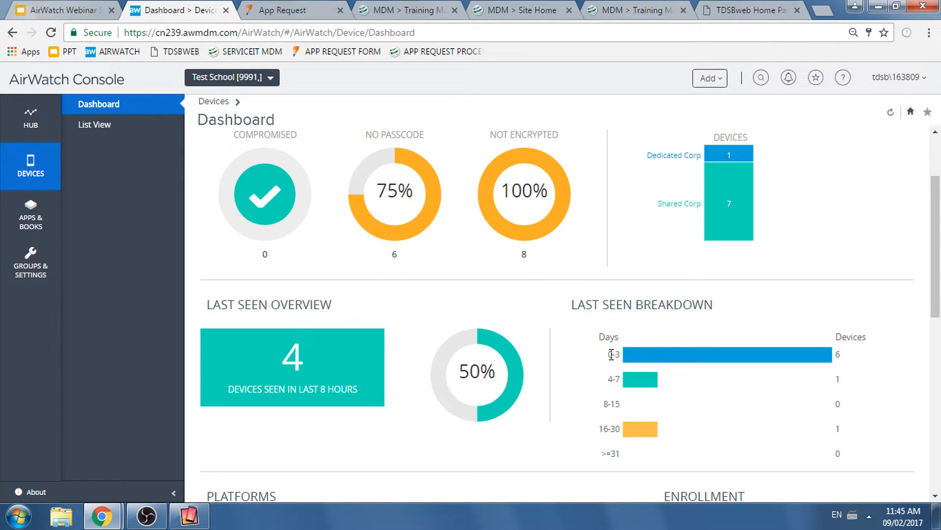
drag(610, 353, 613, 429)
click(712, 413)
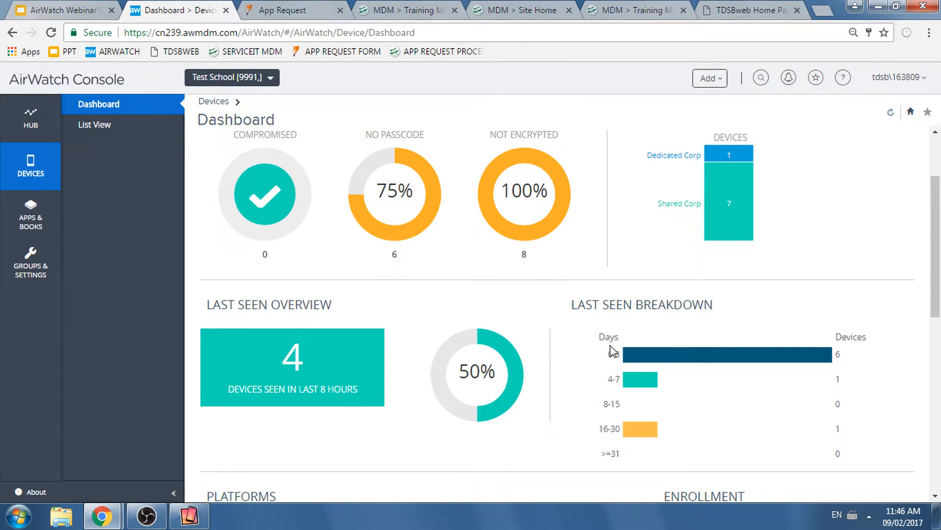
click(638, 359)
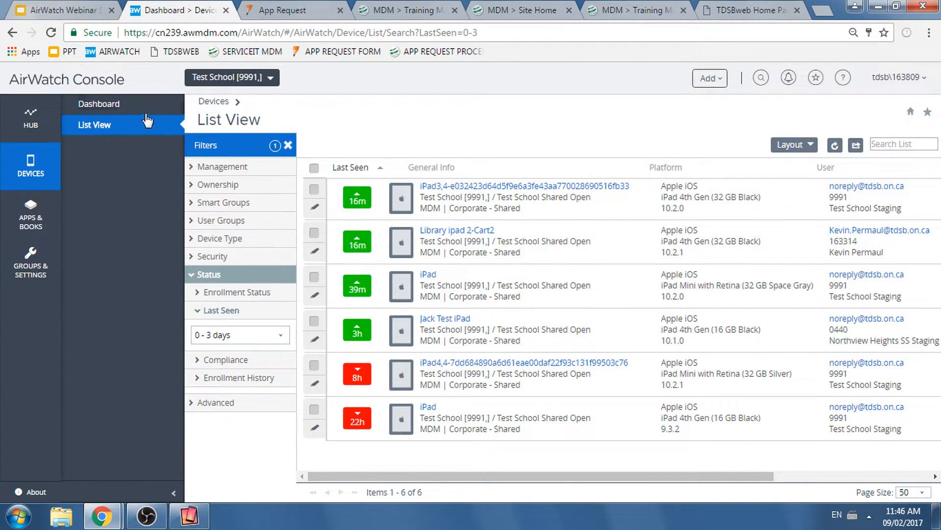
- Return to the device dashboard and examine its Platforms and Enrollment charts
click(147, 105)
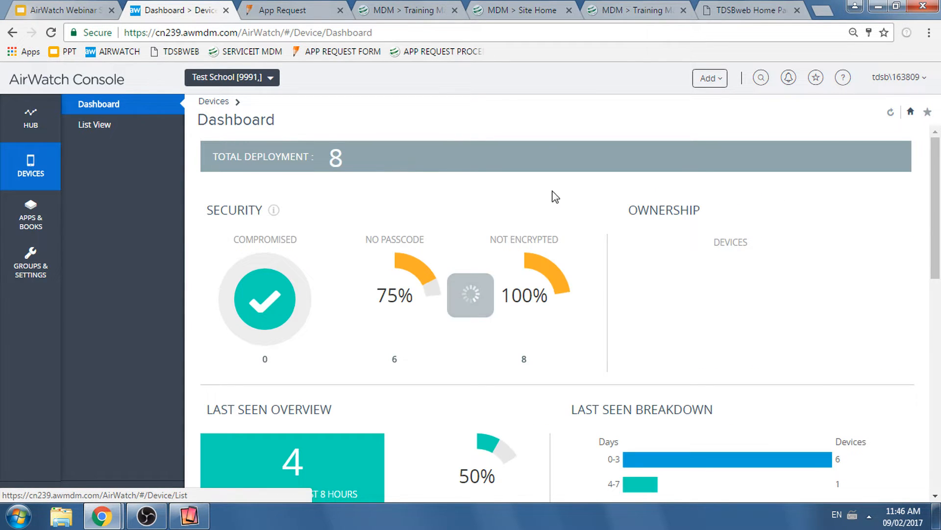
drag(933, 192, 933, 304)
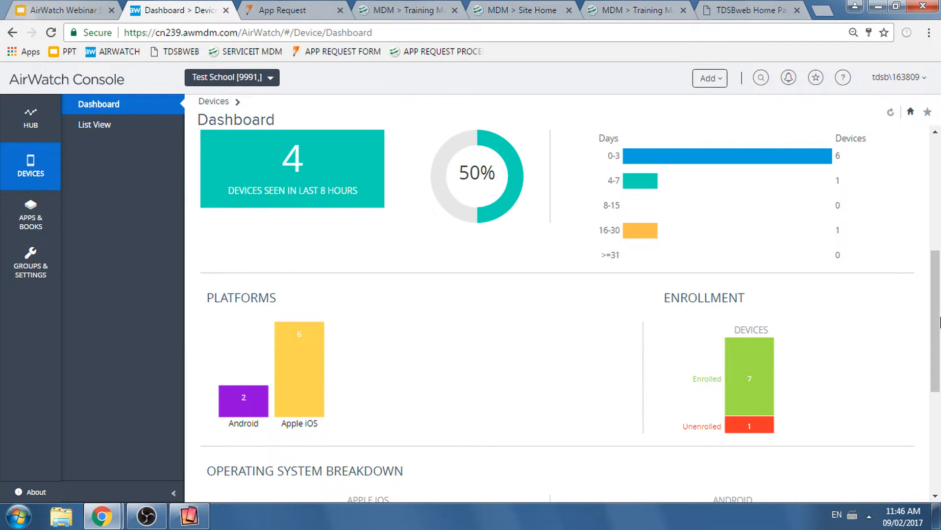
drag(936, 327, 936, 331)
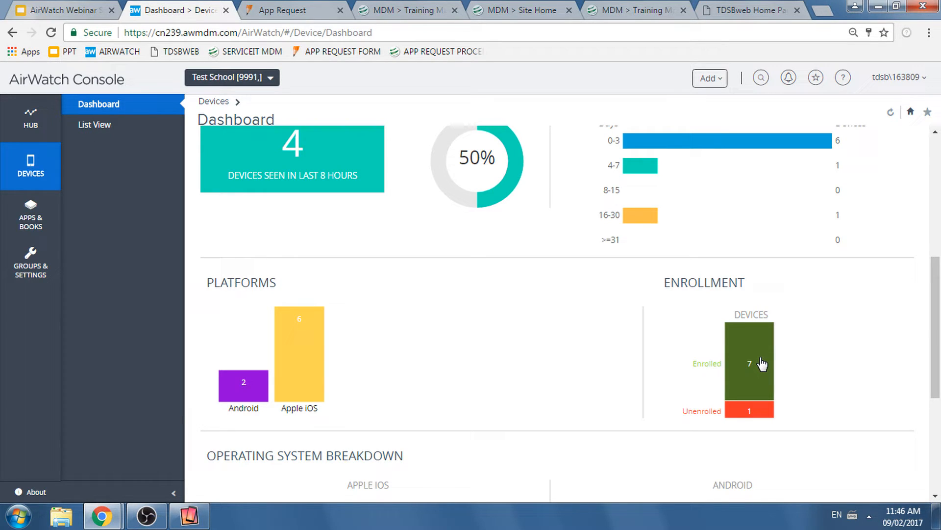
drag(935, 330, 923, 296)
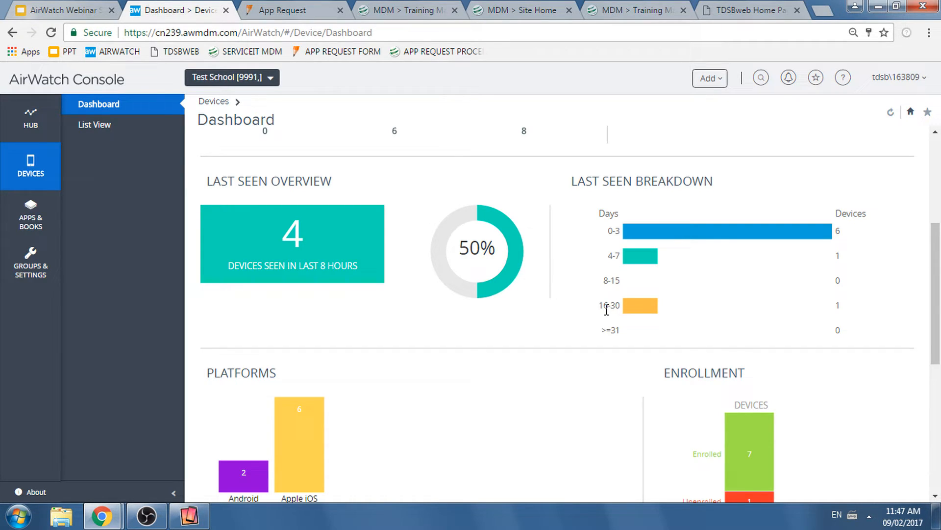
- View the devices last seen 16-30 days ago from the breakdown chart, and return to the dashboard
click(642, 306)
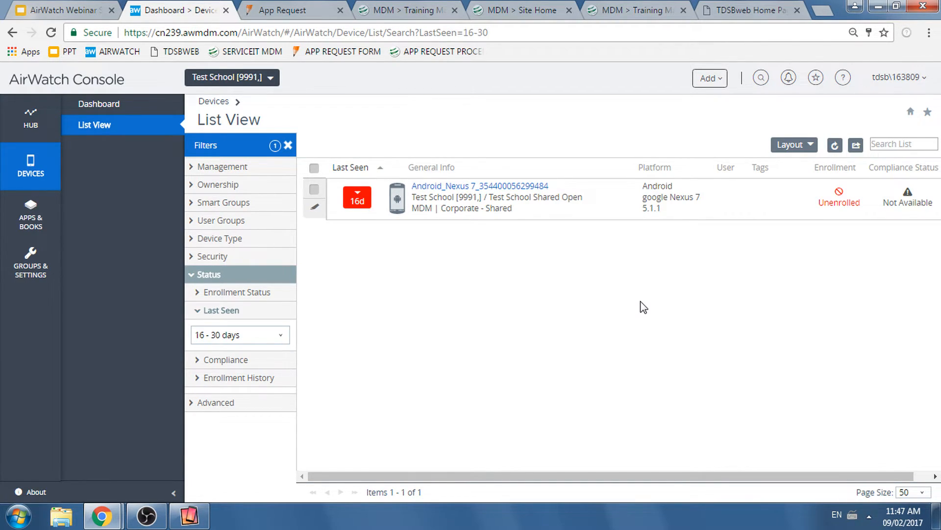
click(152, 104)
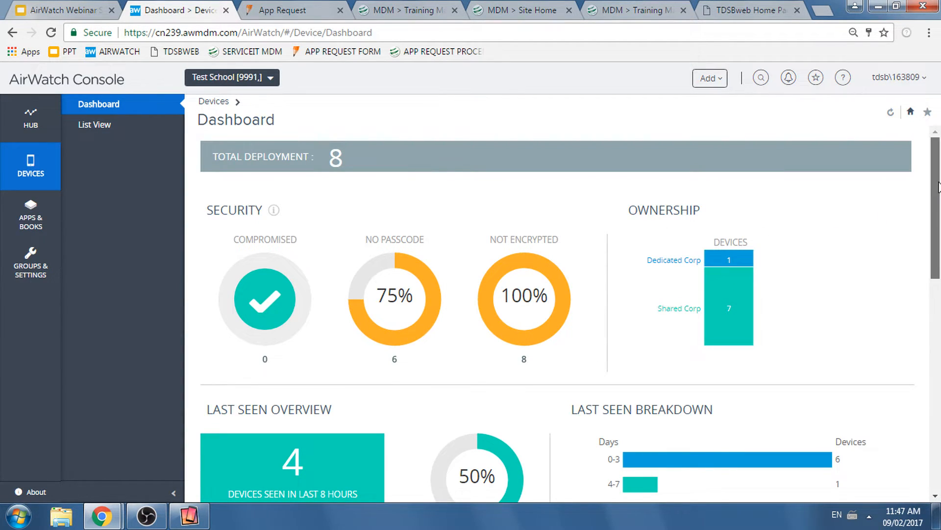
mouse_move(938, 186)
mouse_down()
mouse_move(933, 361)
mouse_move(925, 175)
mouse_up()
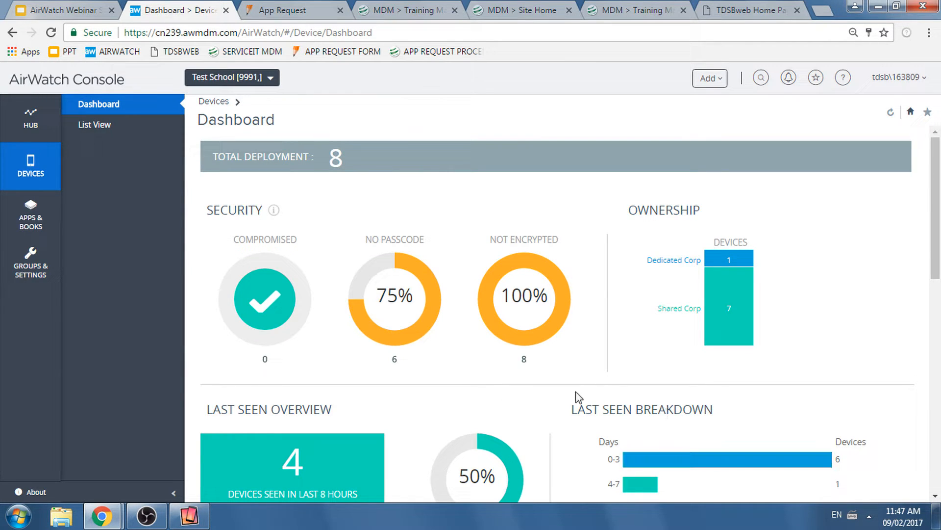
- Open the full device list and look through its last-seen, general info, platform and user columns
click(147, 126)
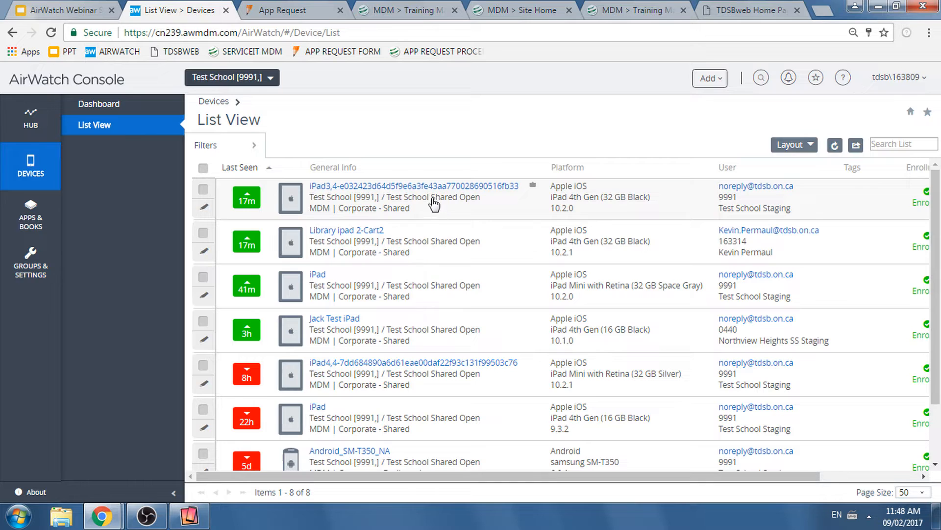
scroll(437, 273, down, 2)
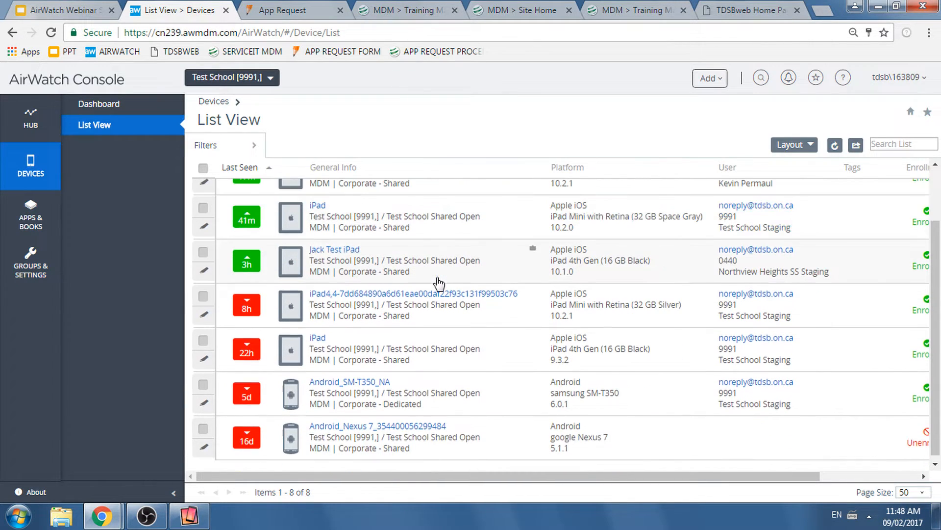
scroll(436, 273, up, 2)
scroll(440, 277, up, 1)
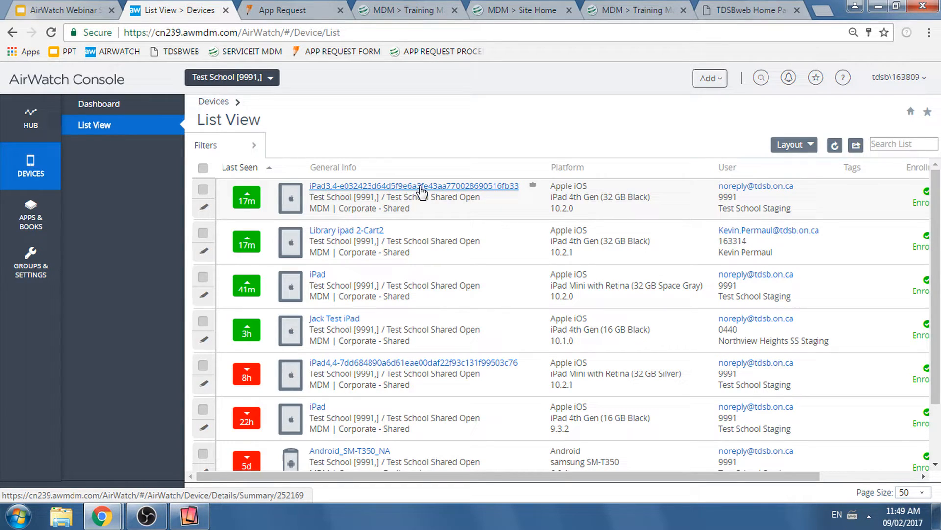
scroll(936, 241, down, 1)
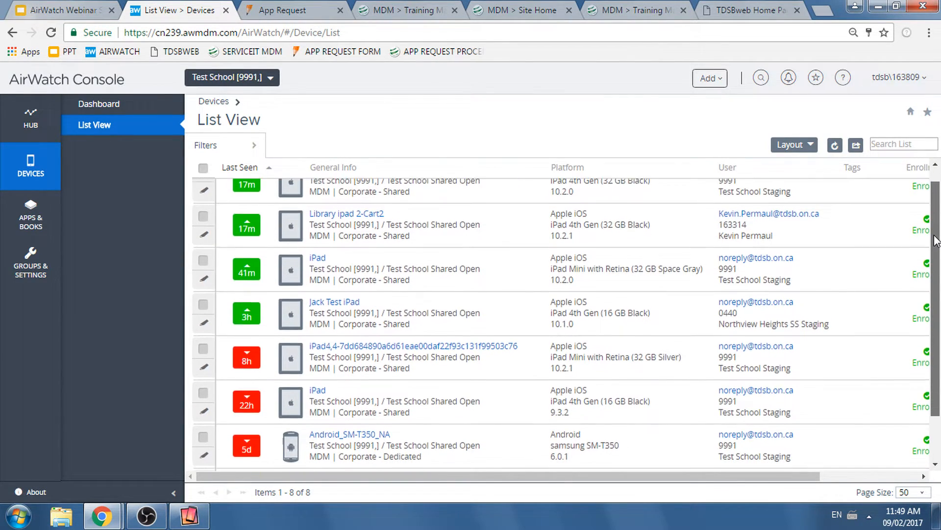
drag(934, 235, 932, 211)
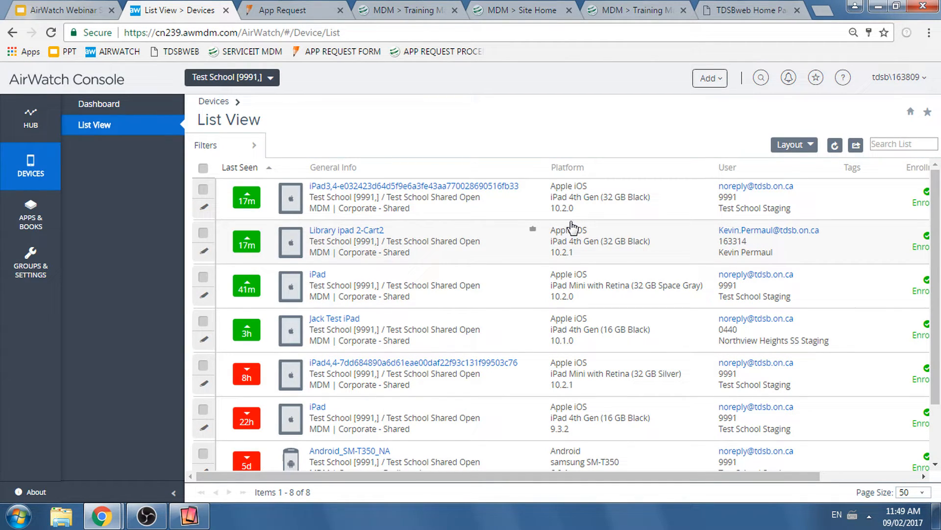
drag(578, 475, 516, 476)
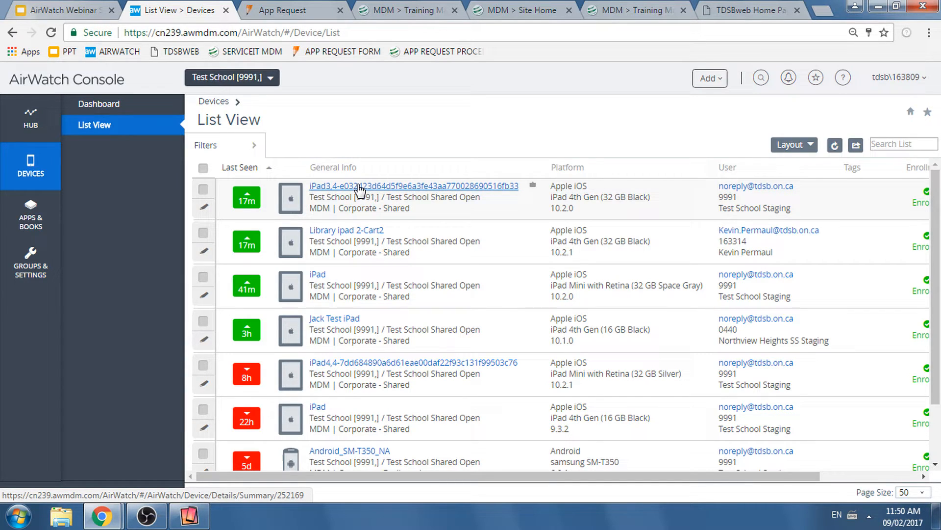
- Open the details of the iPad3,4 device and examine its model, OS version and ownership
click(360, 188)
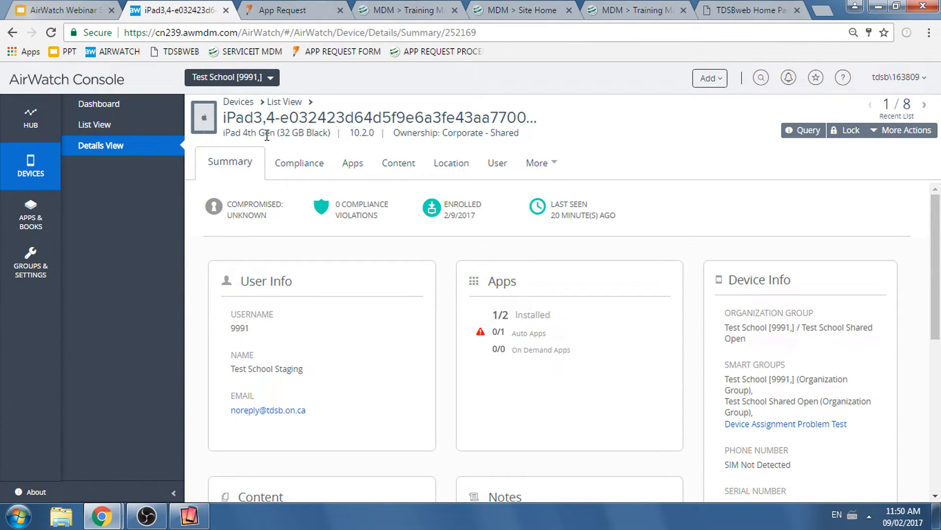
drag(230, 133, 349, 133)
click(332, 134)
click(420, 136)
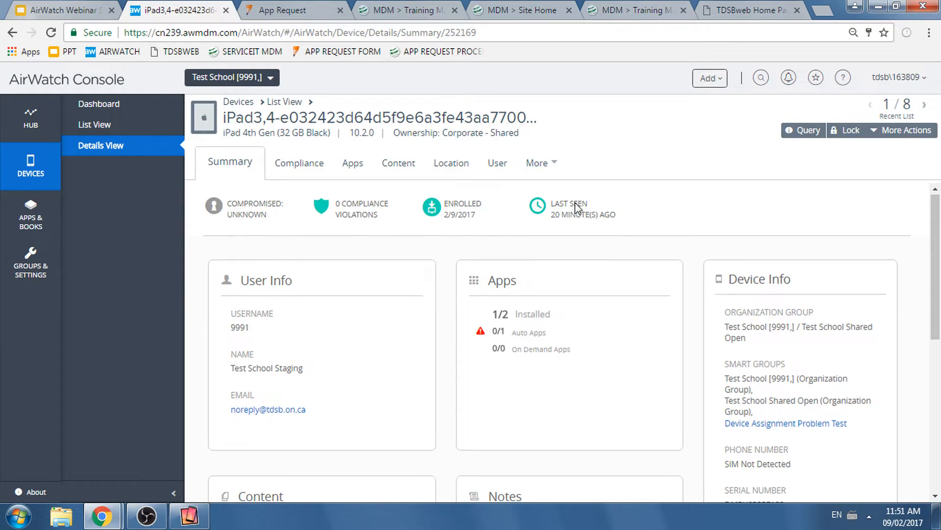
- Examine the iPad's Device Info for its serial number, storage, memory and available OS updates
scroll(632, 239, down, 4)
drag(785, 298, 729, 299)
click(765, 298)
drag(785, 297, 725, 298)
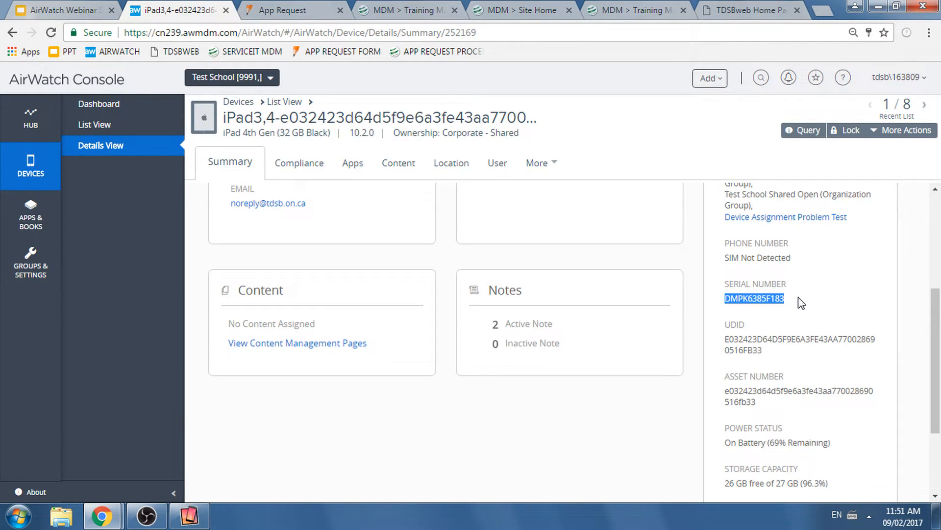
drag(937, 371, 937, 415)
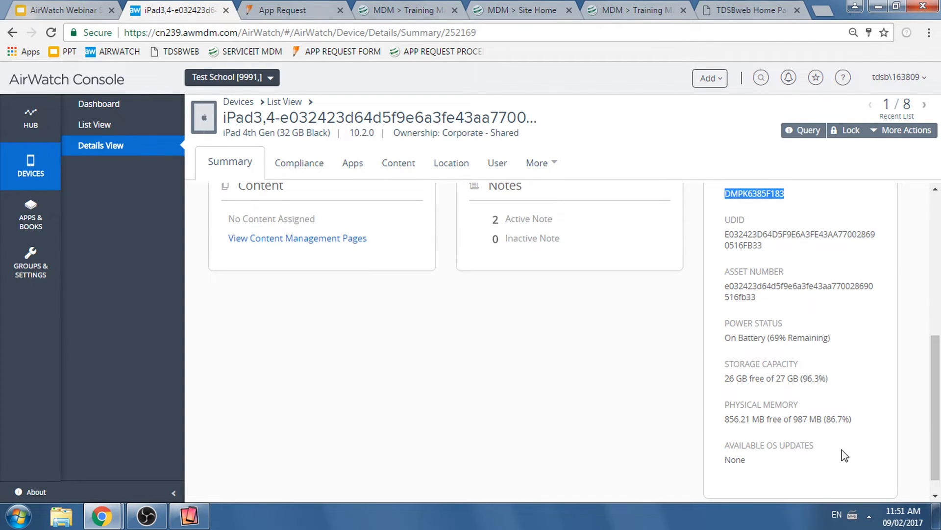
drag(768, 460, 724, 447)
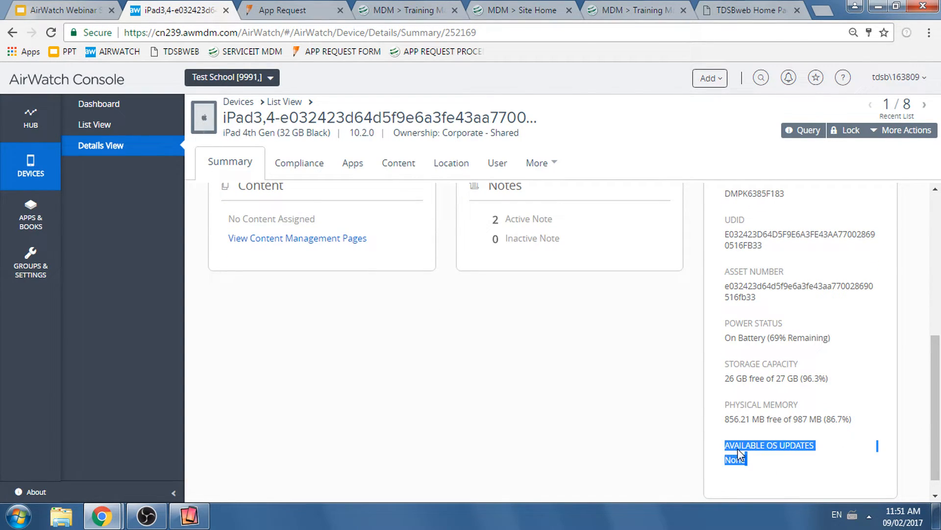
click(767, 461)
drag(938, 438, 940, 289)
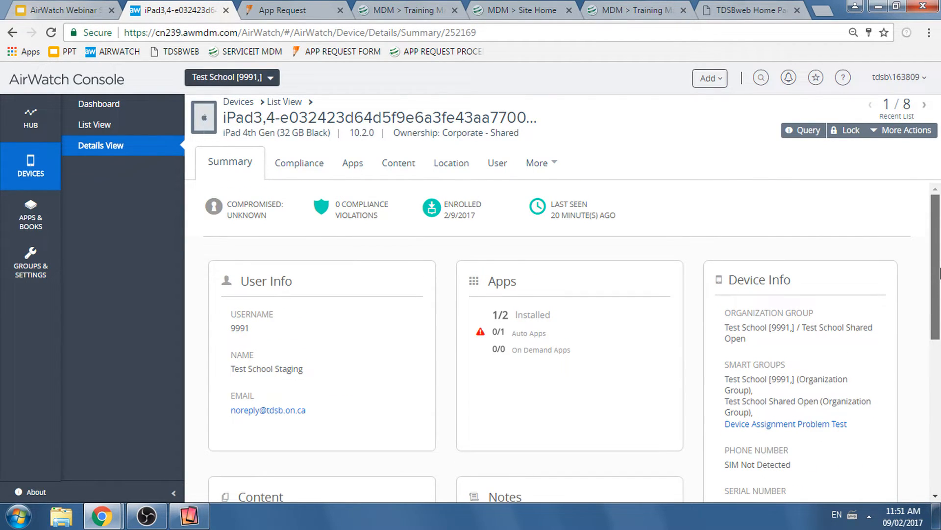
- Check the installation status of the iPad's assigned apps and return to its summary
click(351, 163)
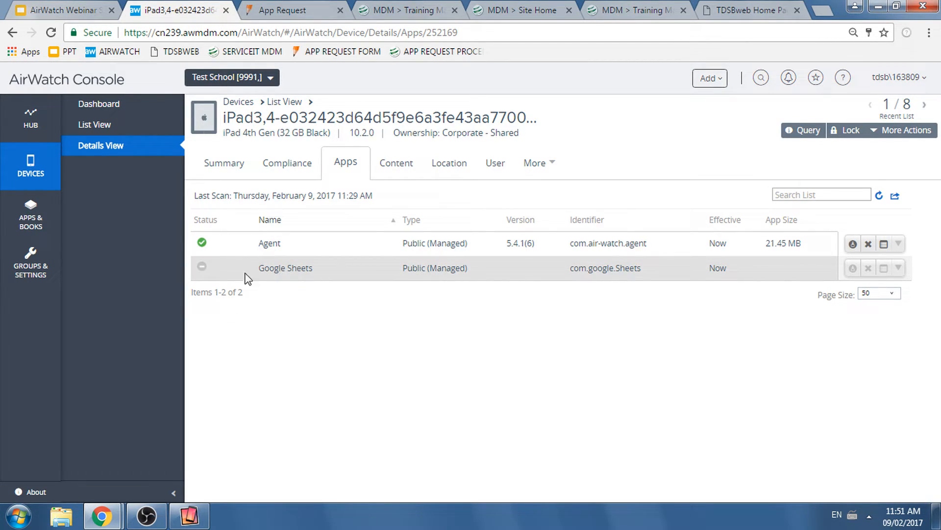
mouse_move(200, 268)
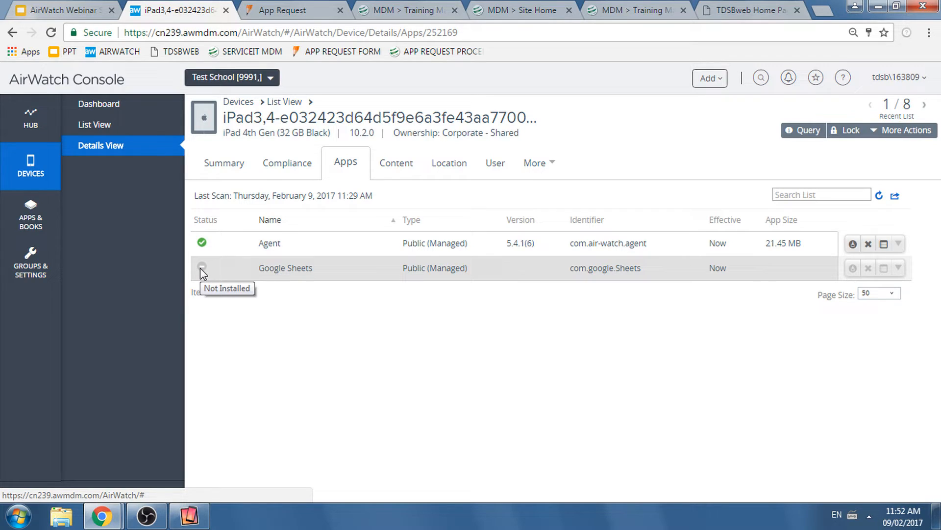
click(214, 168)
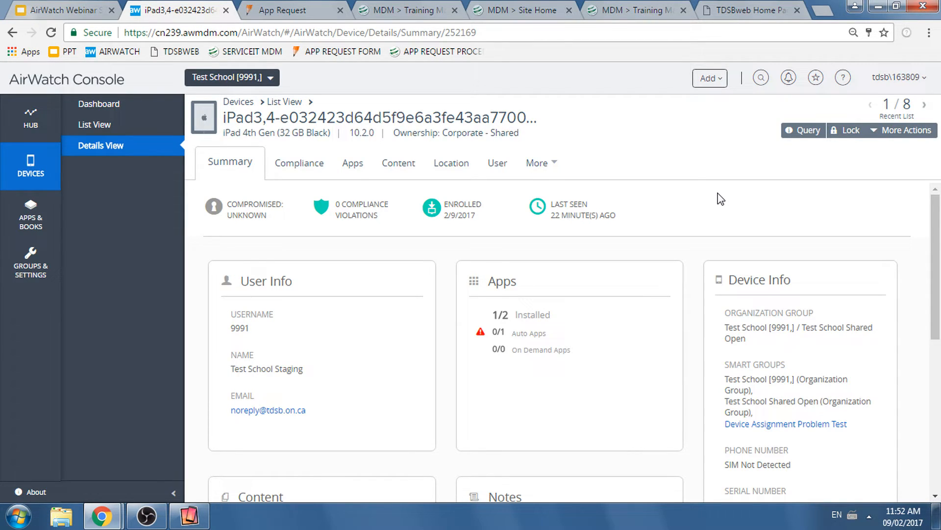
- View the iPad3,4 device's edit form from the device list and close it without saving
click(107, 134)
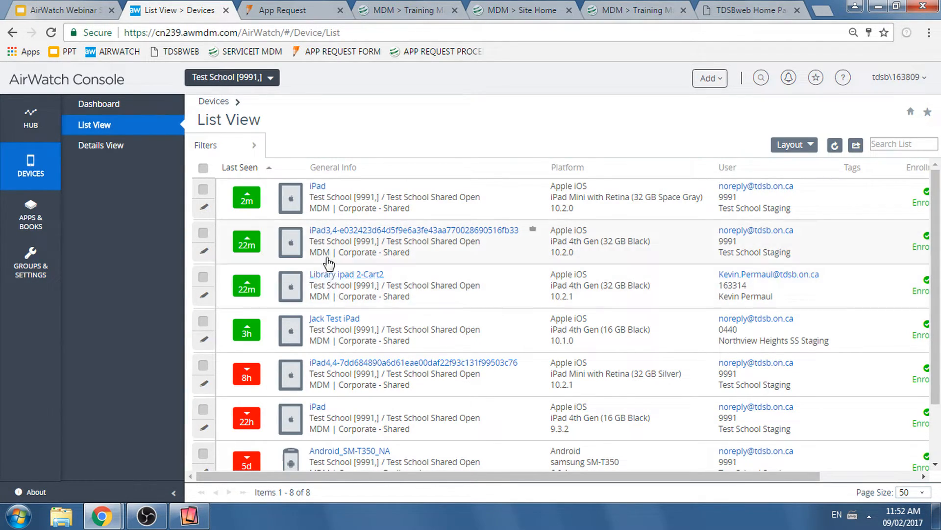
click(205, 253)
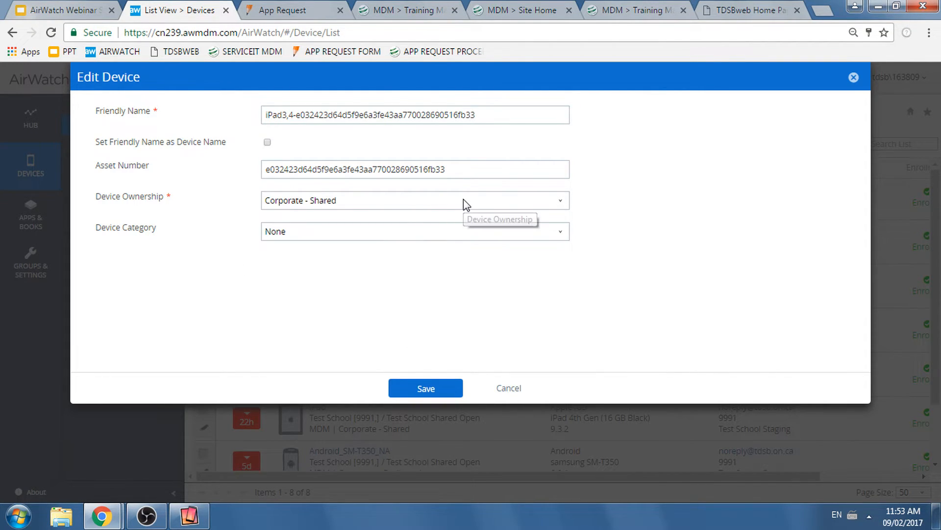
click(514, 390)
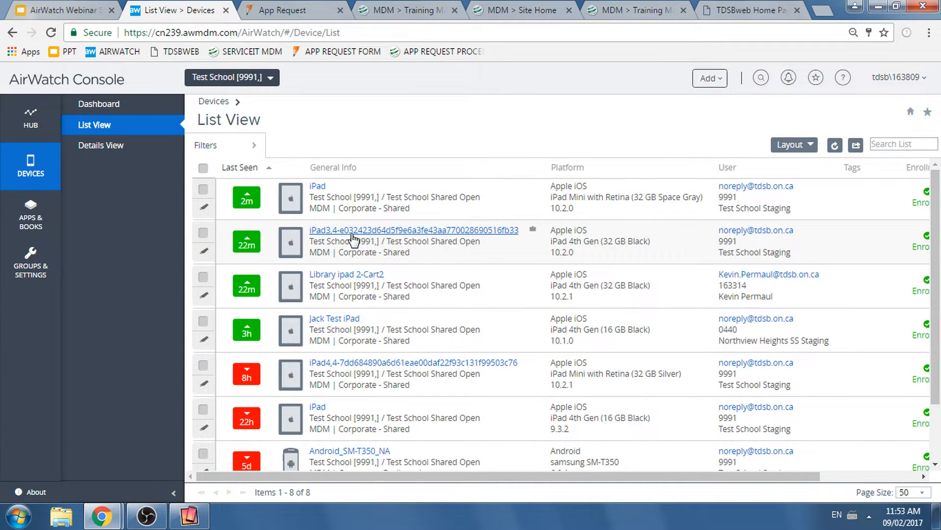
- Open the iPad3,4 device's details and bring up its Edit Device form from the additional device actions
click(350, 235)
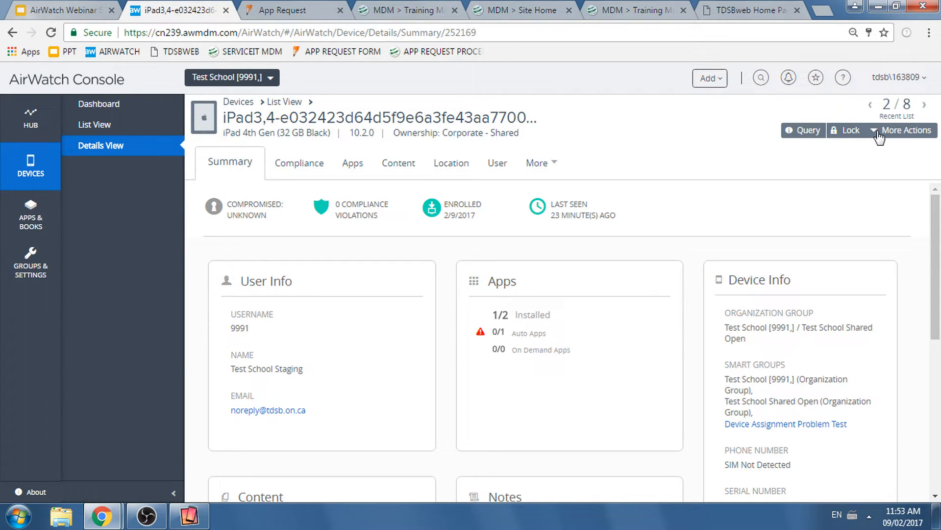
click(880, 132)
scroll(938, 284, down, 1)
mouse_move(877, 138)
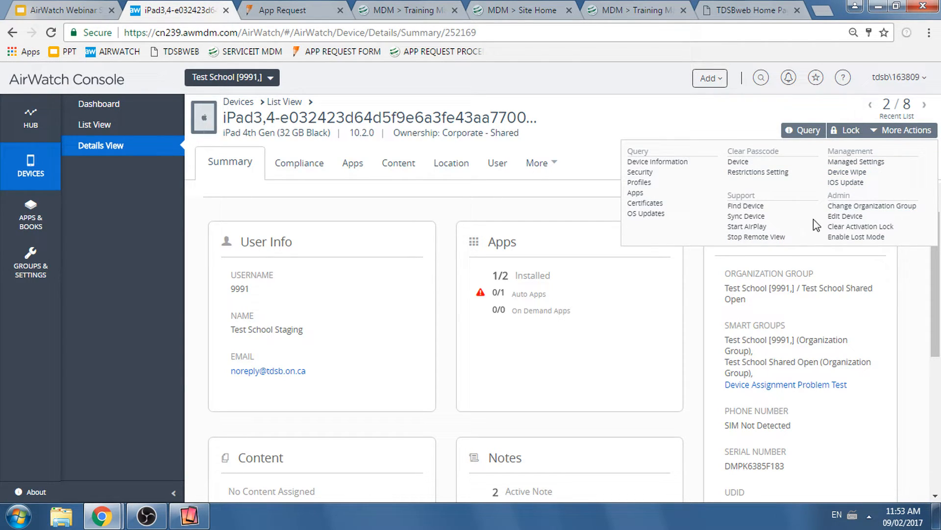
click(841, 219)
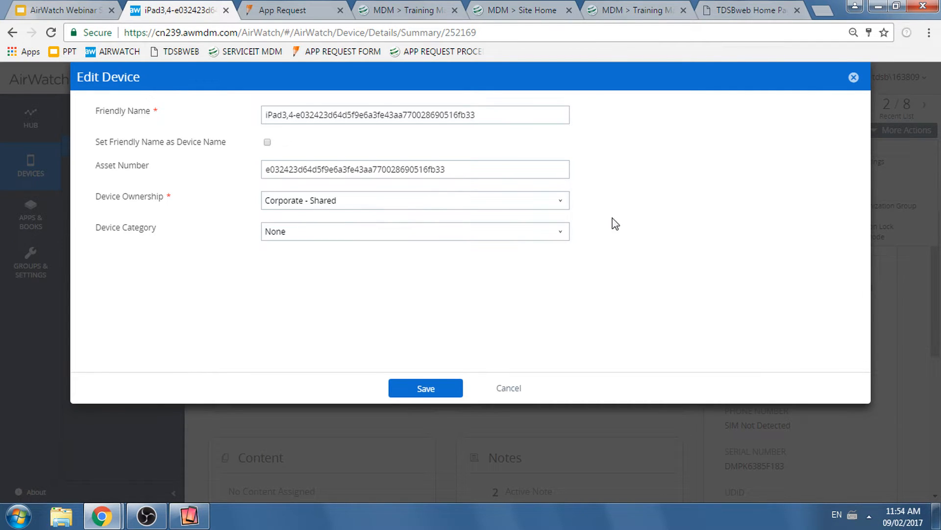
- Set the iPad's friendly name to "Library Cart - #2" and enable using the friendly name as the device name
click(494, 116)
drag(493, 116, 123, 147)
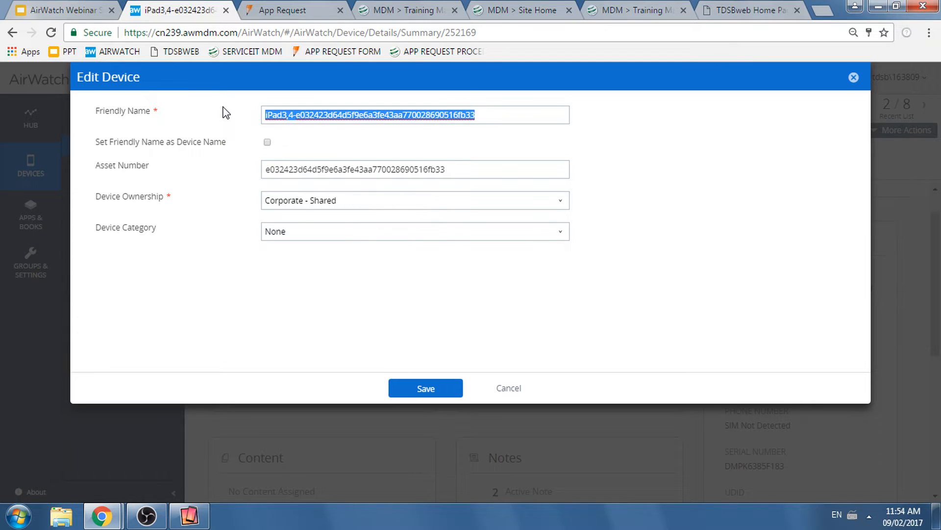
text(Libr)
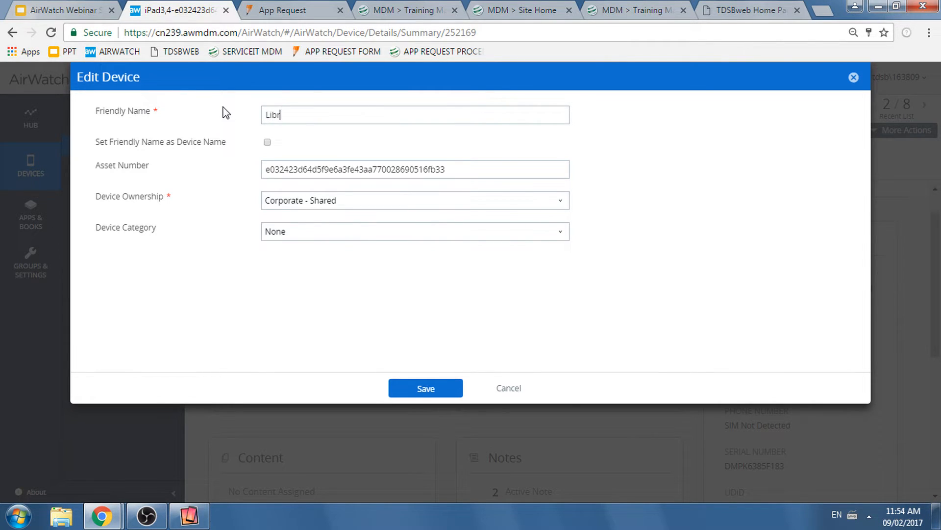
text(ary Cart - #2)
click(267, 142)
- View the mirrored iPad's home screen, return to the edit form and save the device changes
drag(347, 117, 264, 117)
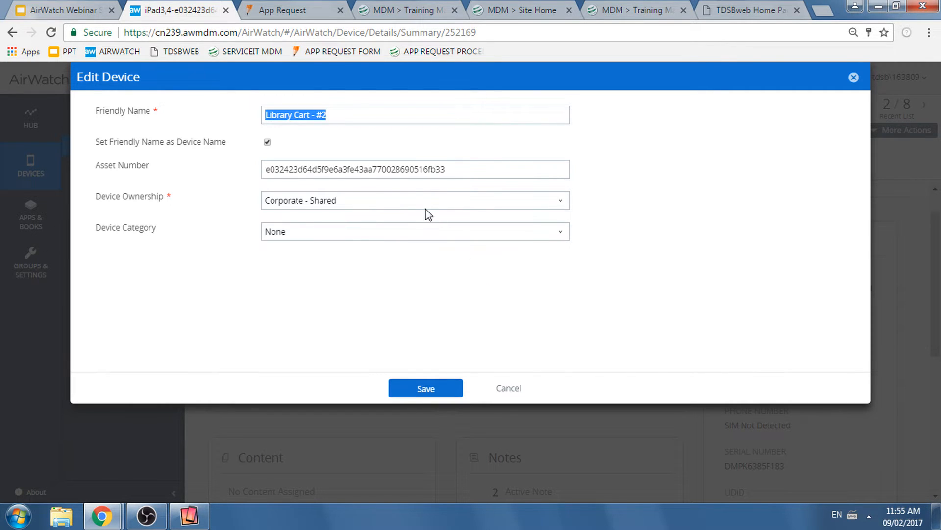
click(195, 521)
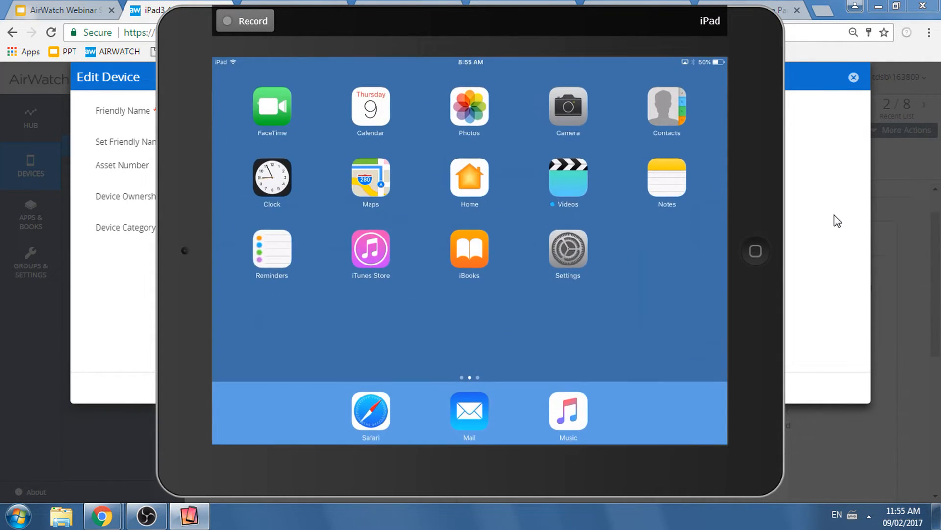
click(836, 219)
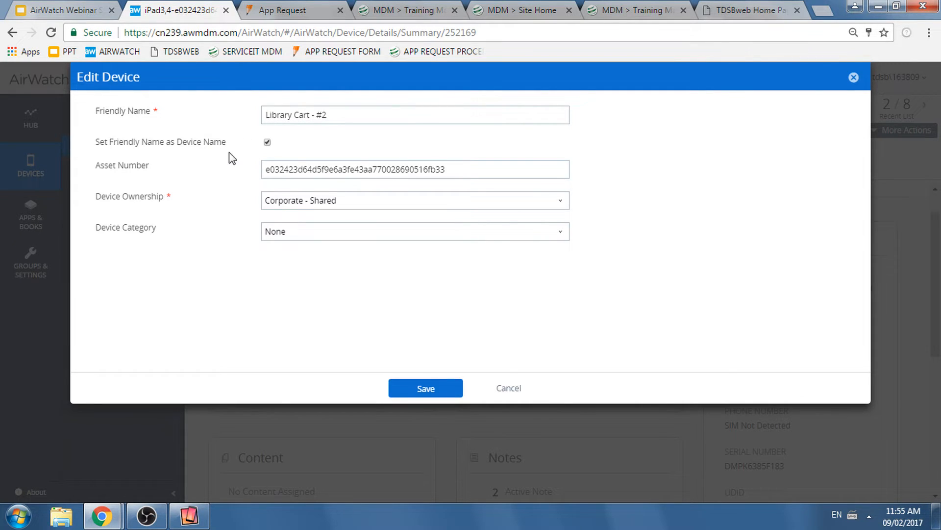
click(446, 391)
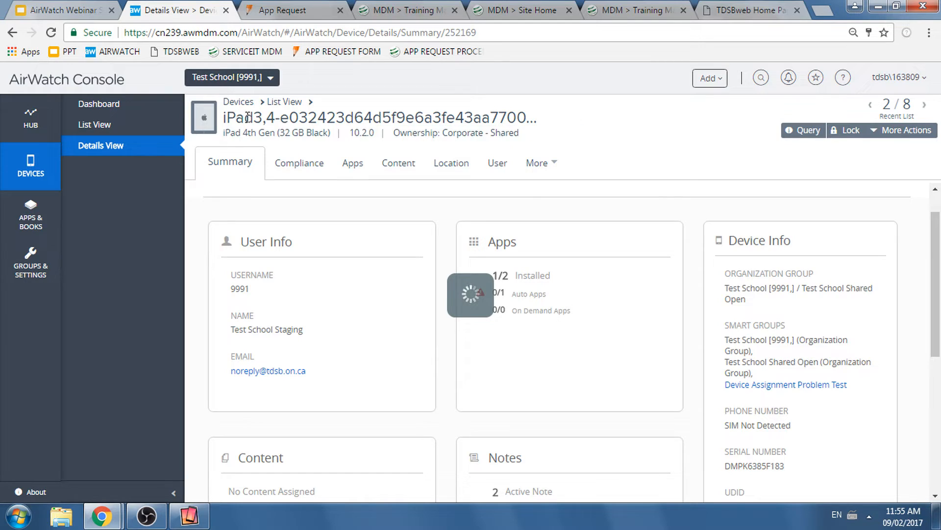
drag(224, 117, 378, 120)
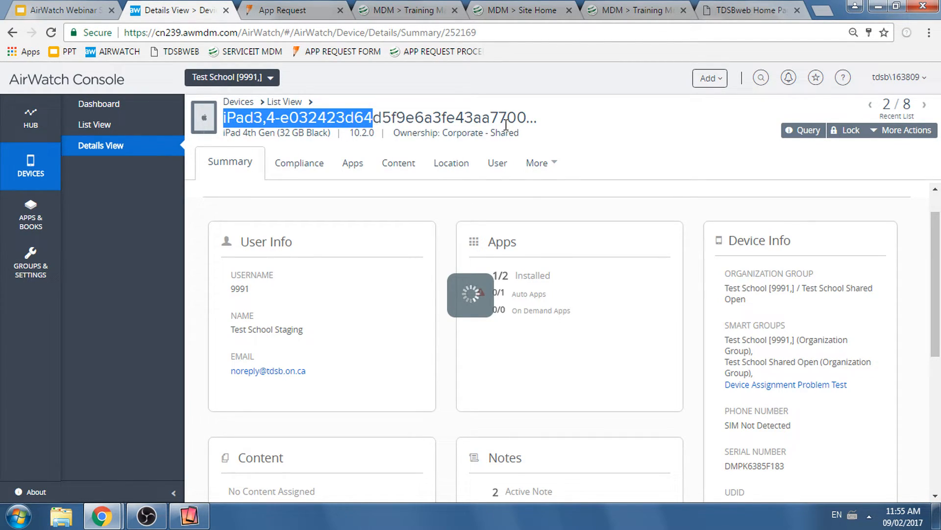
click(539, 120)
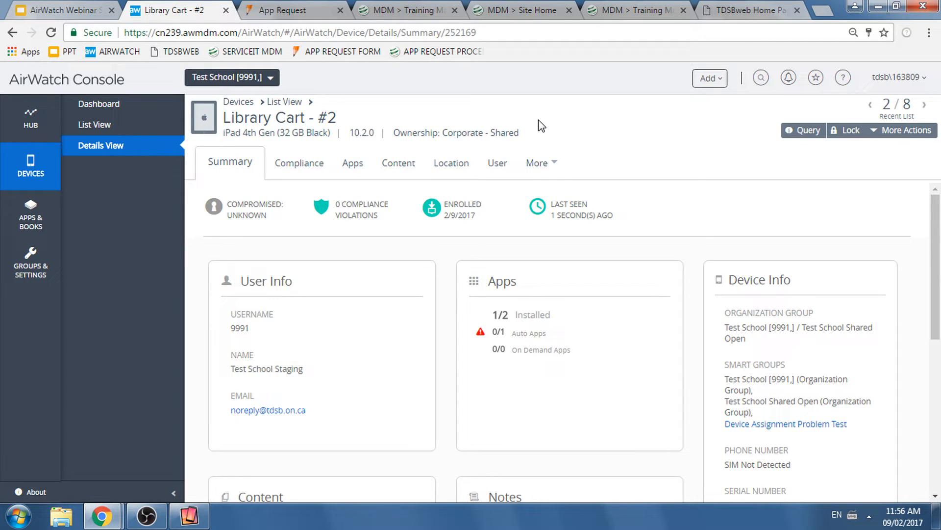
- Check the device name on the mirrored iPad's About page and return to the AirWatch Console
drag(338, 116, 271, 116)
click(309, 117)
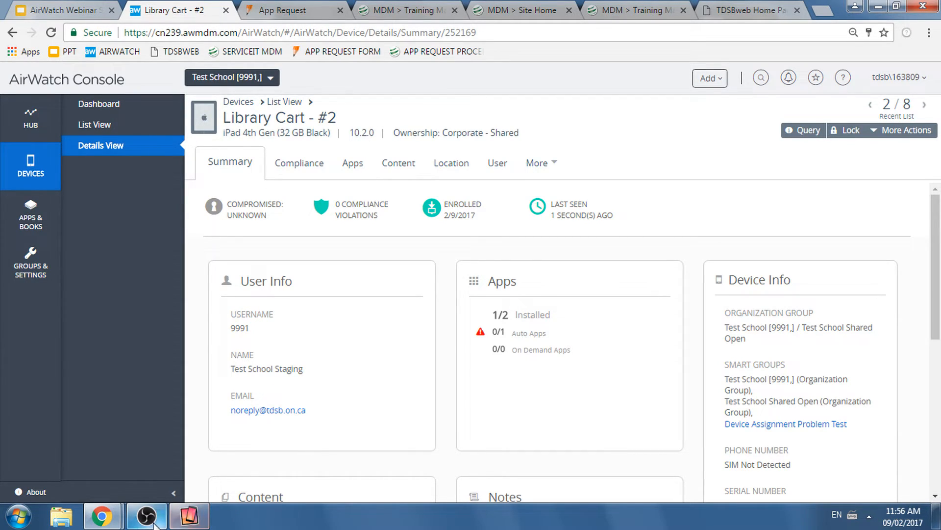
click(189, 516)
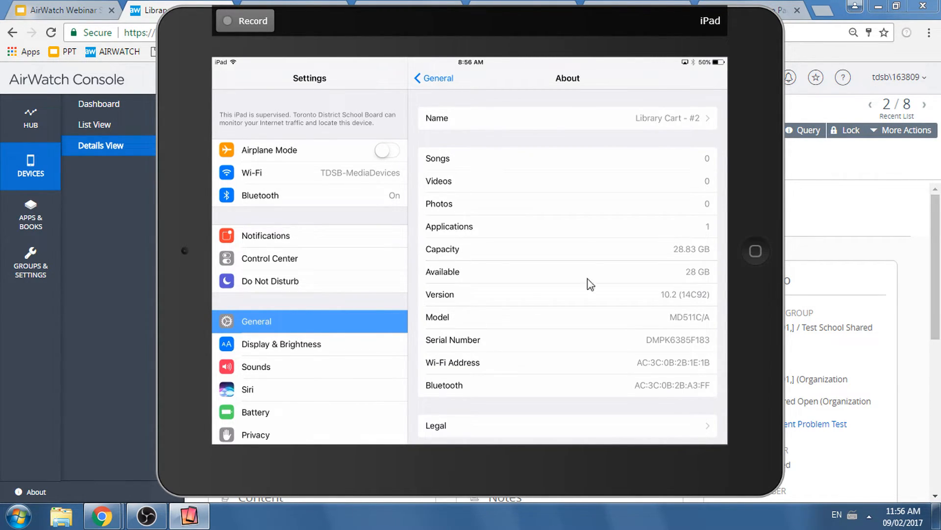
click(801, 227)
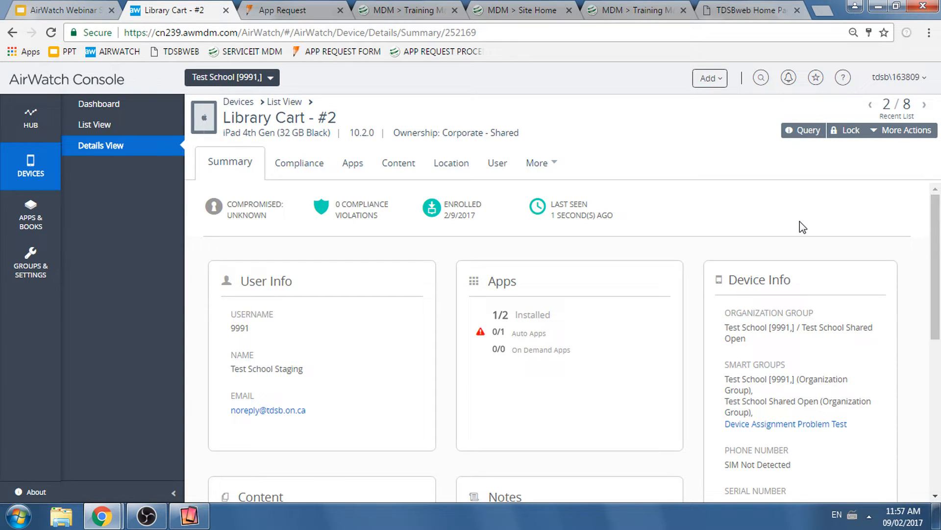
- View the Edit Device form of Library Cart - #2 and close it without saving
click(881, 133)
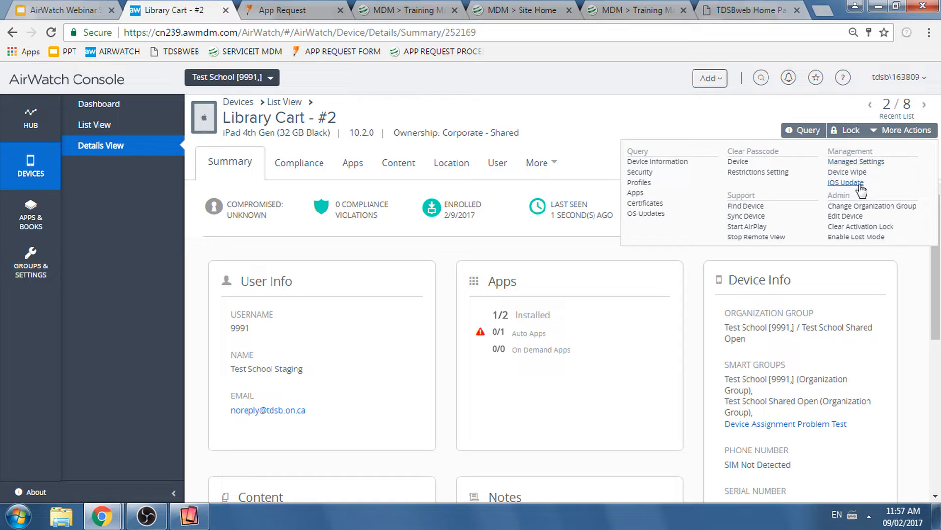
click(856, 218)
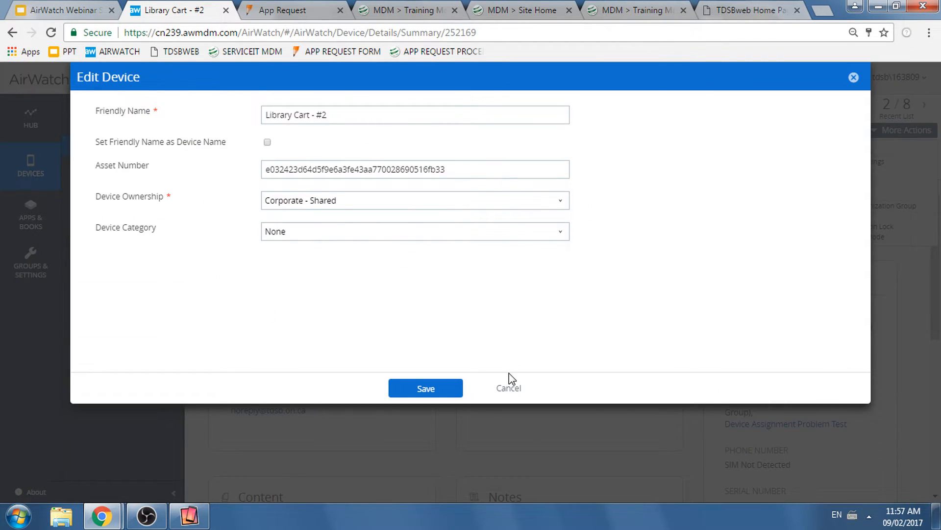
click(507, 389)
- Try a Device Wipe on Library Cart - #2 by entering the security PIN, review the device information and close the form
click(875, 139)
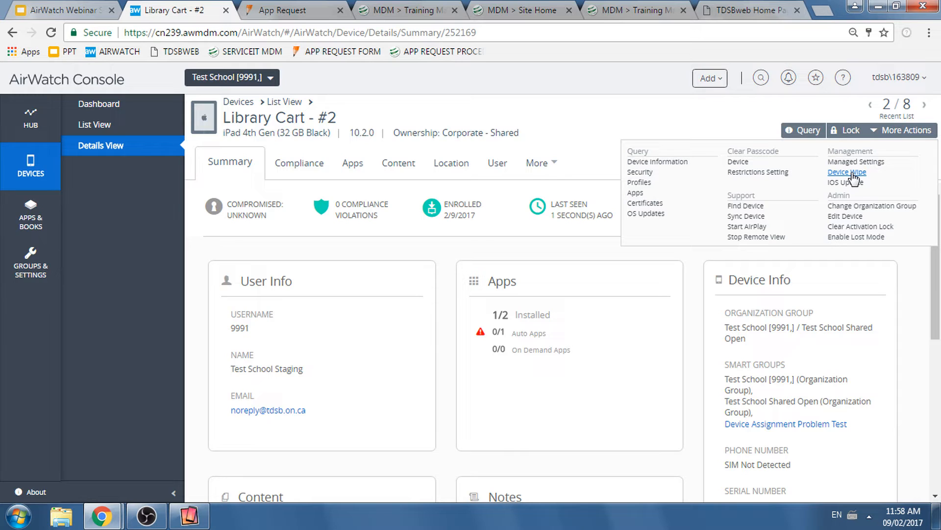
click(853, 175)
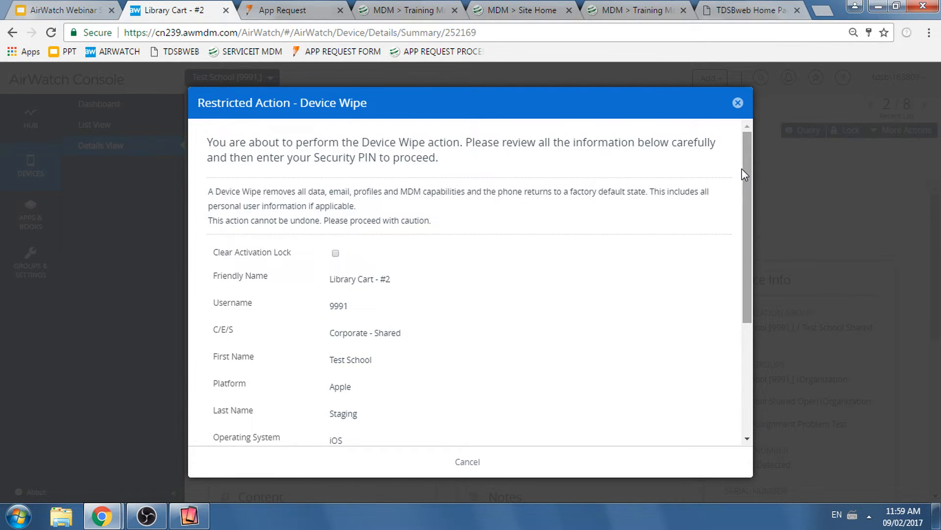
drag(742, 171, 749, 277)
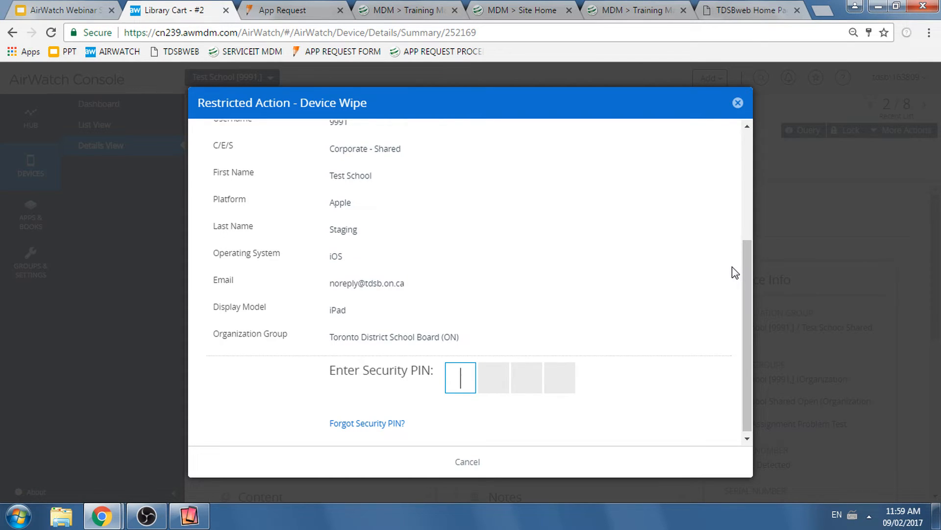
text(1234)
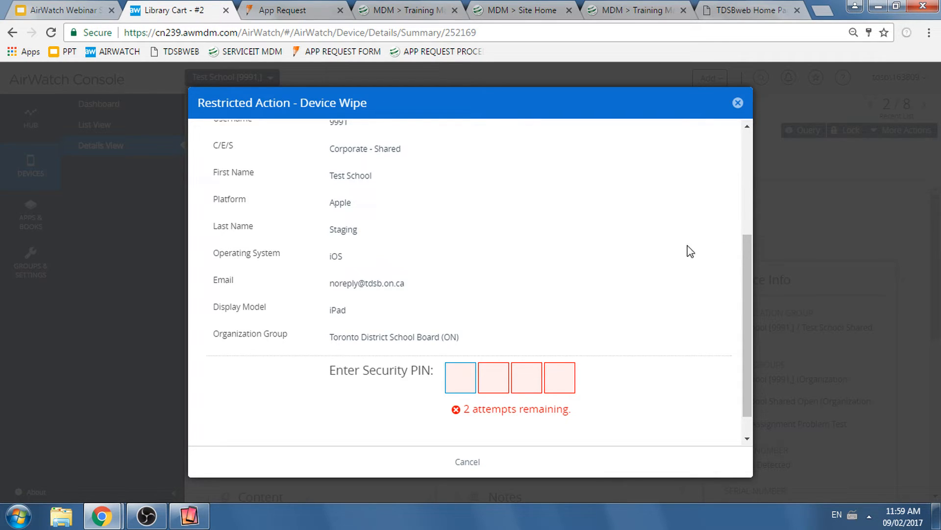
scroll(695, 230, up, 2)
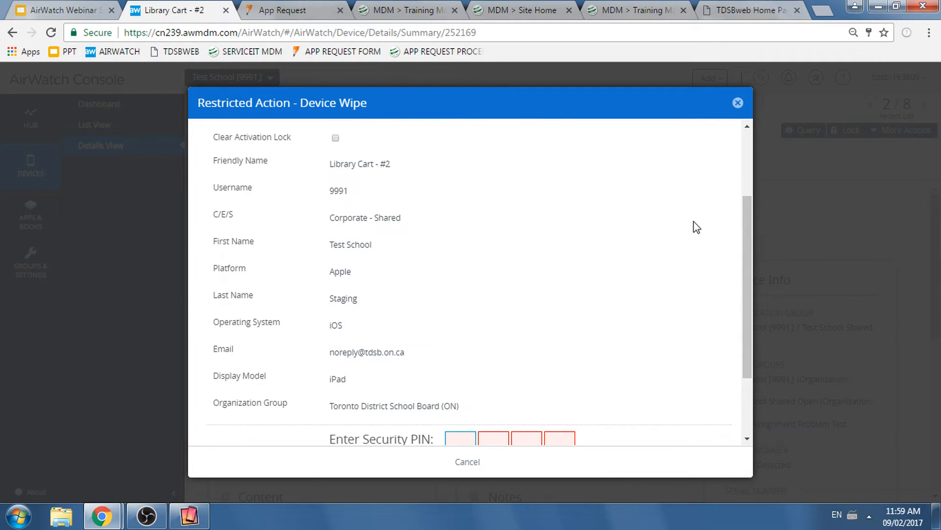
scroll(686, 235, down, 2)
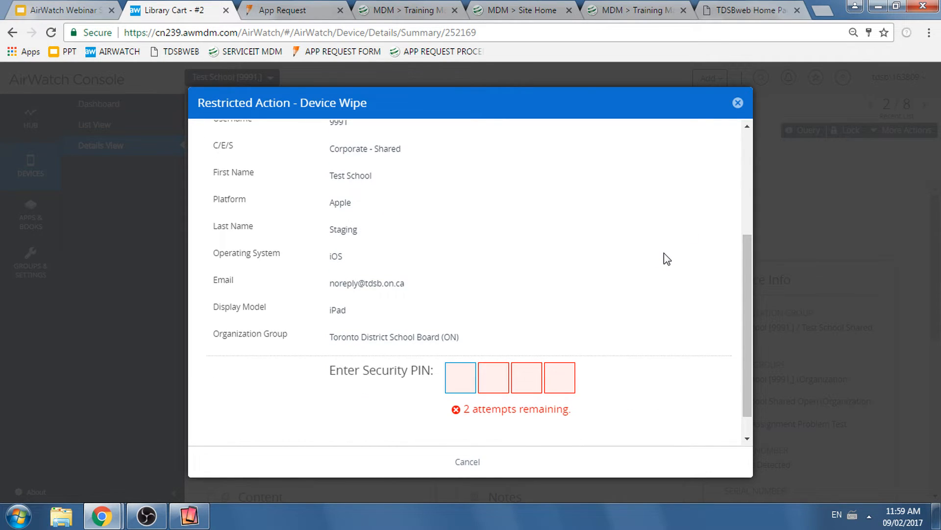
scroll(664, 255, up, 4)
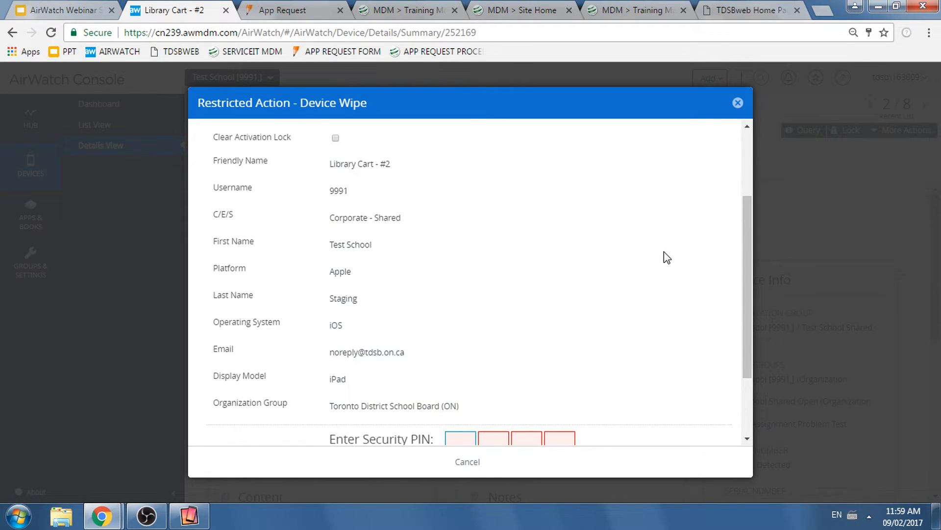
click(737, 102)
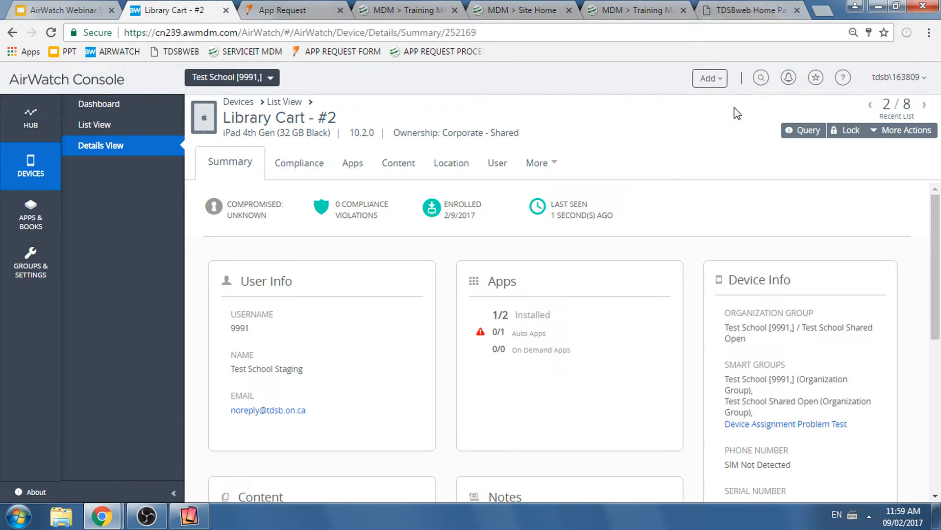
- Review the additional actions for Library Cart - #2, and those offered in the device list with it and the first iPad selected
click(875, 137)
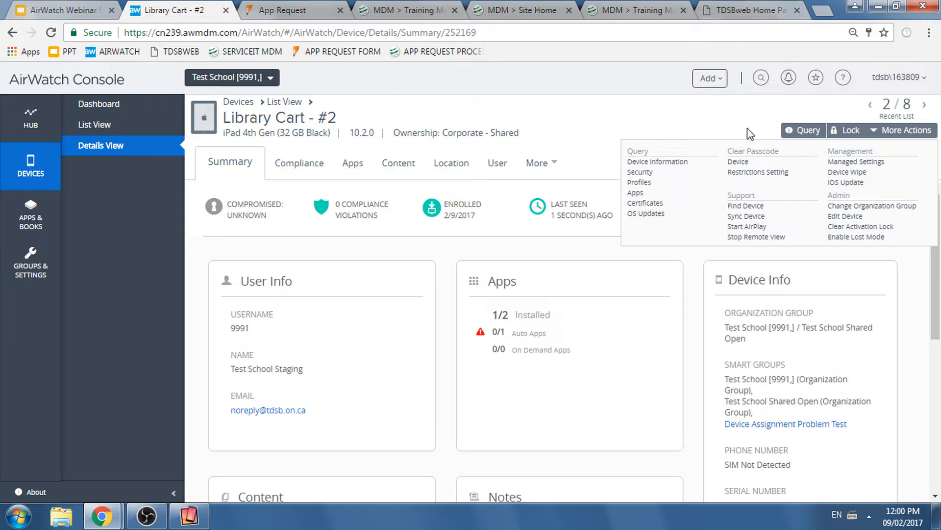
click(733, 123)
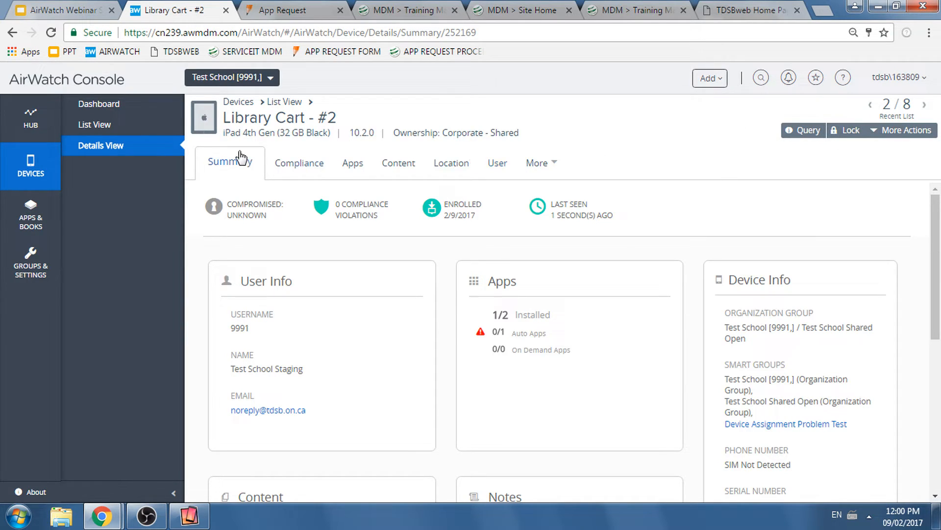
click(119, 133)
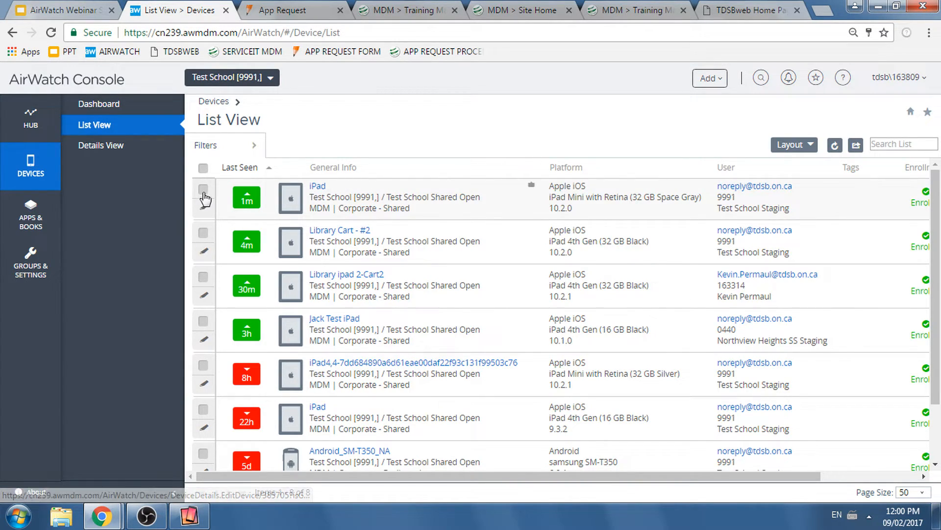
click(203, 189)
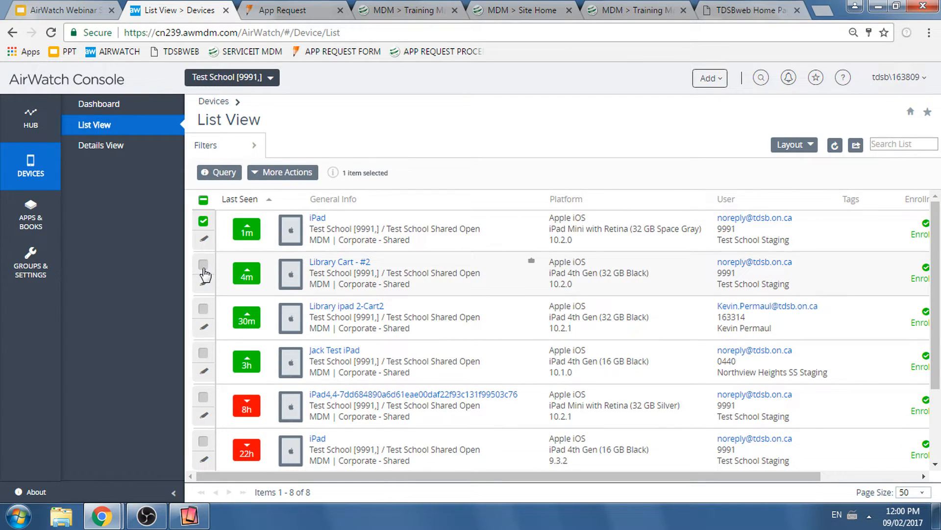
click(203, 265)
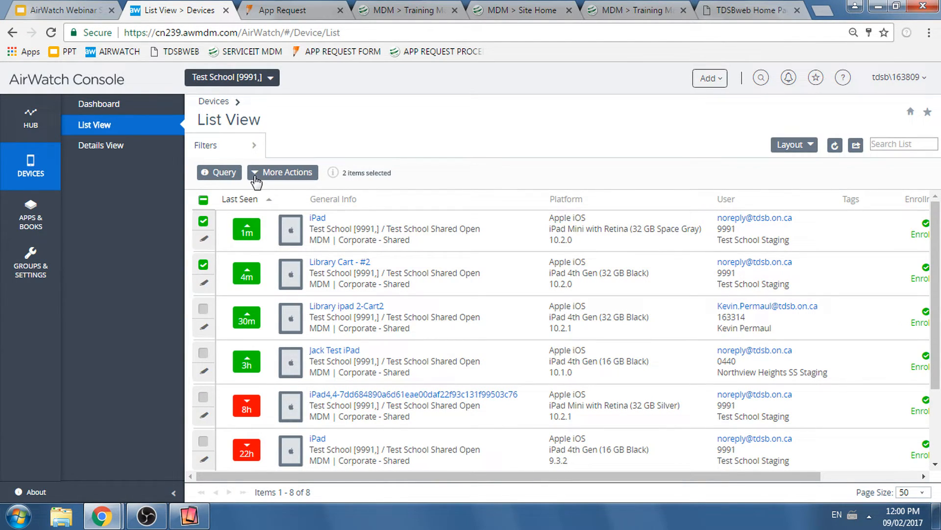
click(256, 181)
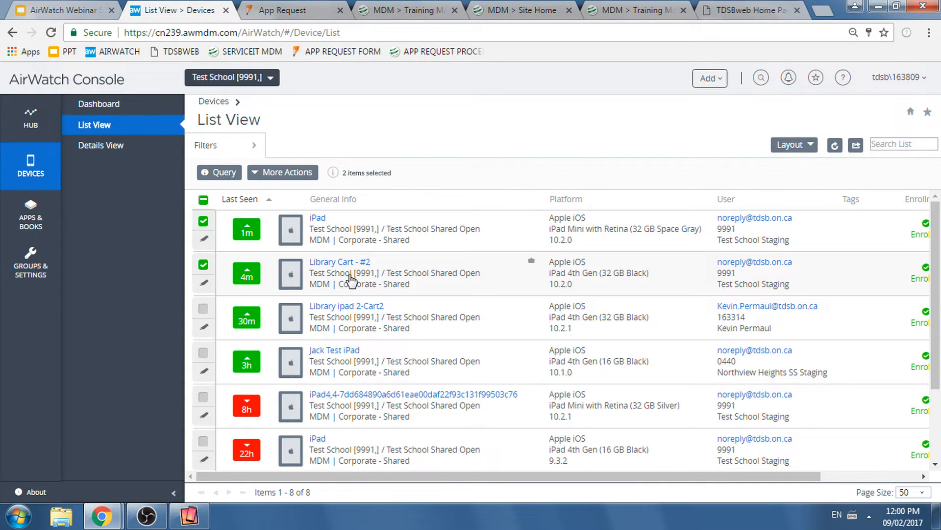
- Open the details of Library Cart - #2 and bring up its Enable Lost Mode form
click(350, 265)
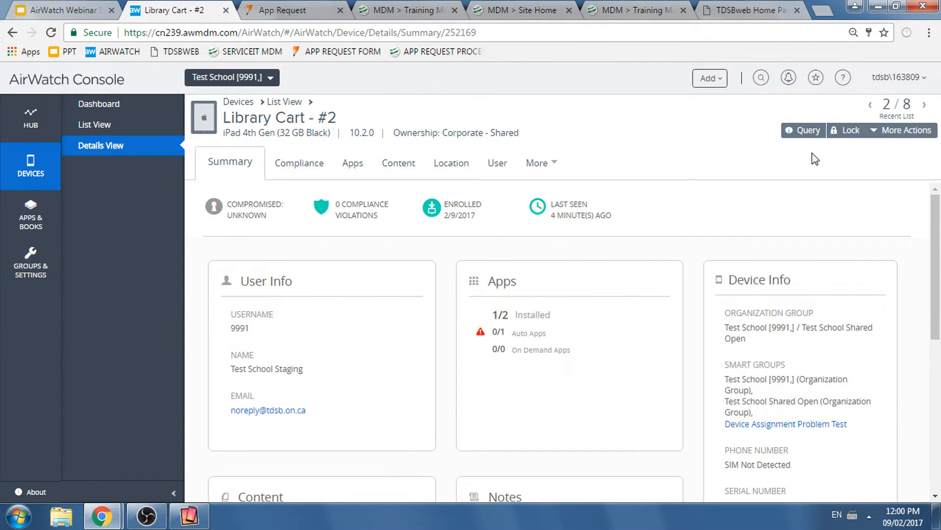
click(877, 130)
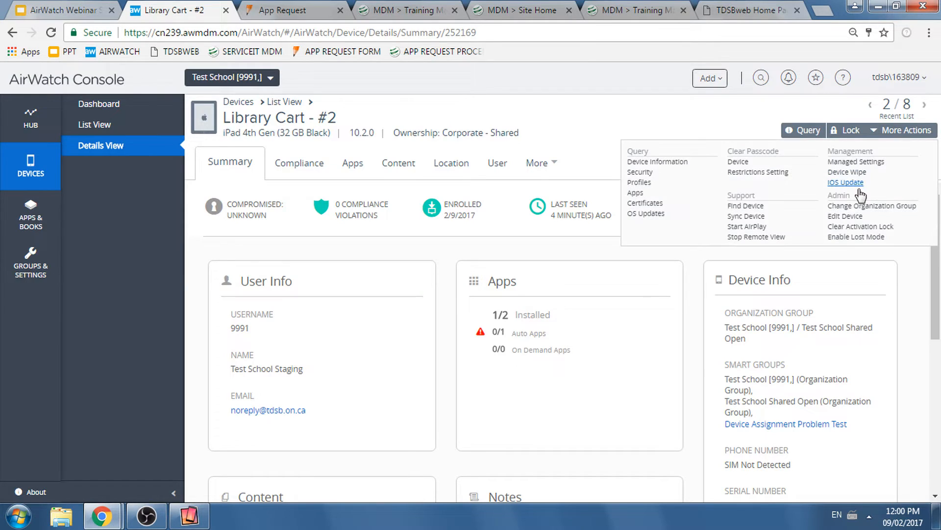
click(853, 239)
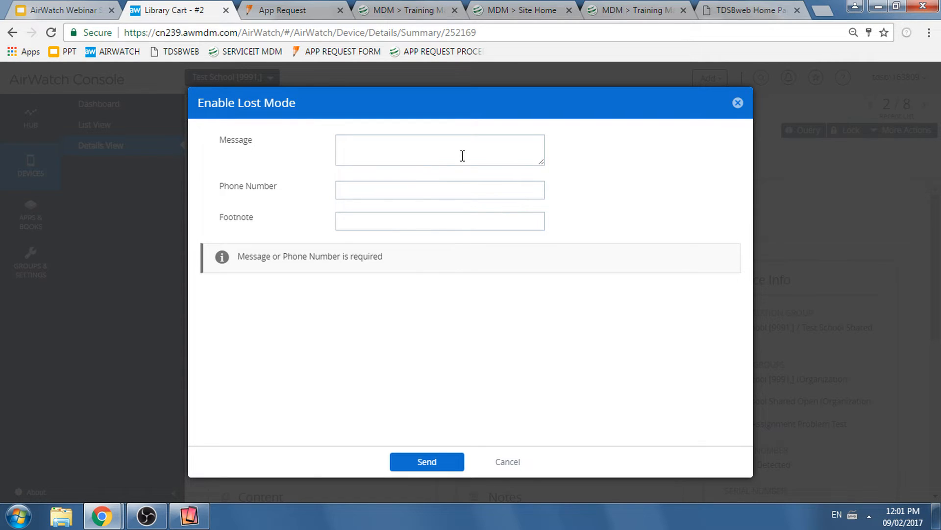
- Write the Lost Mode message "I have lost this iPad, please return to", completed with the teacher's name and "in room 100."
text(I have lost this iPad, pleas)
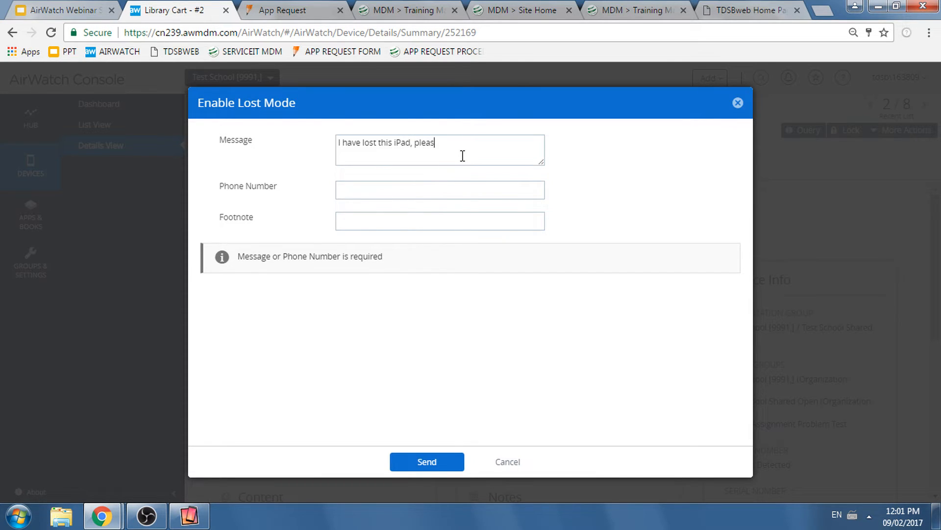
text(e return to Mr.Silva in room 1000.)
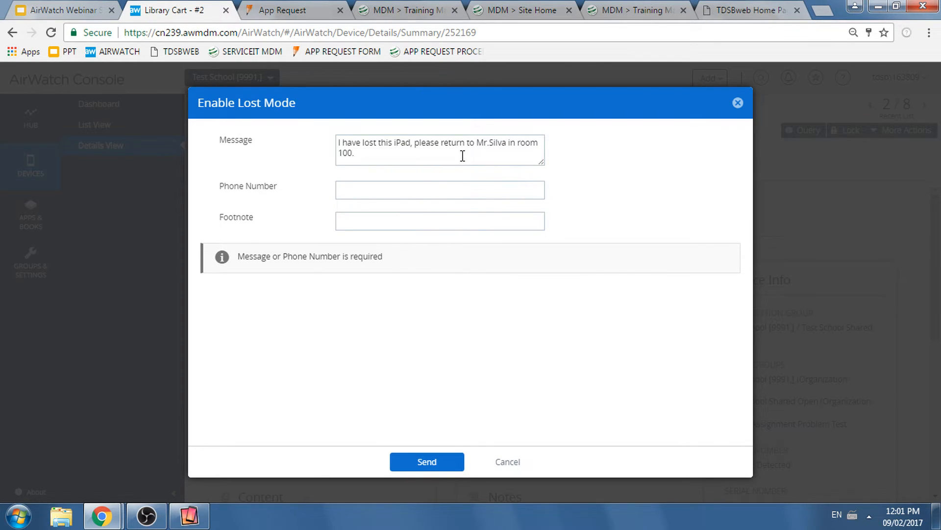
- Fill in the contact phone number and send the Lost Mode request, checking its effect on the mirrored iPad
key(Tab)
text(6471234567)
key(Tab)
click(433, 463)
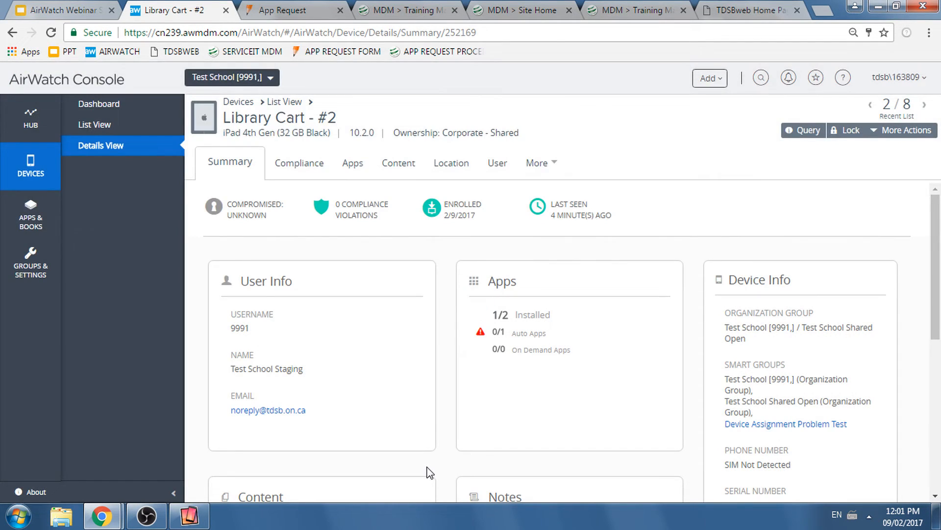
click(188, 522)
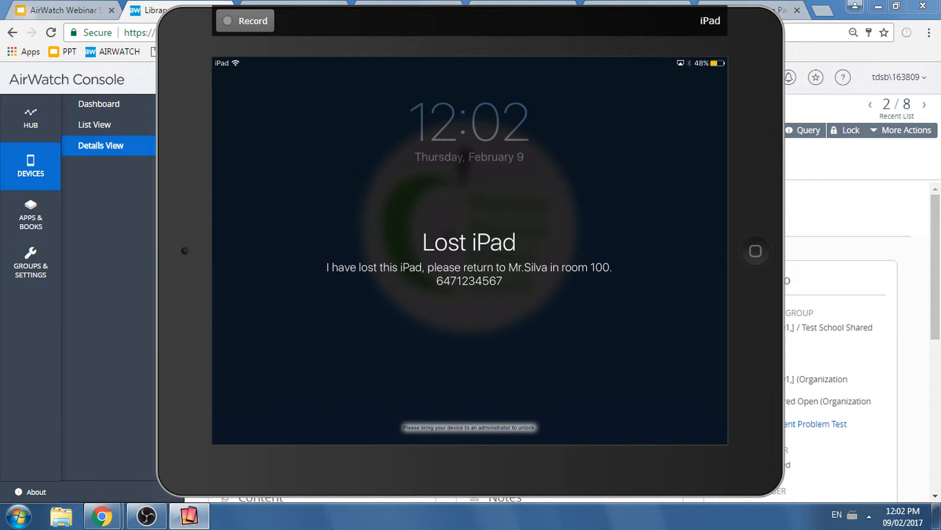
click(839, 199)
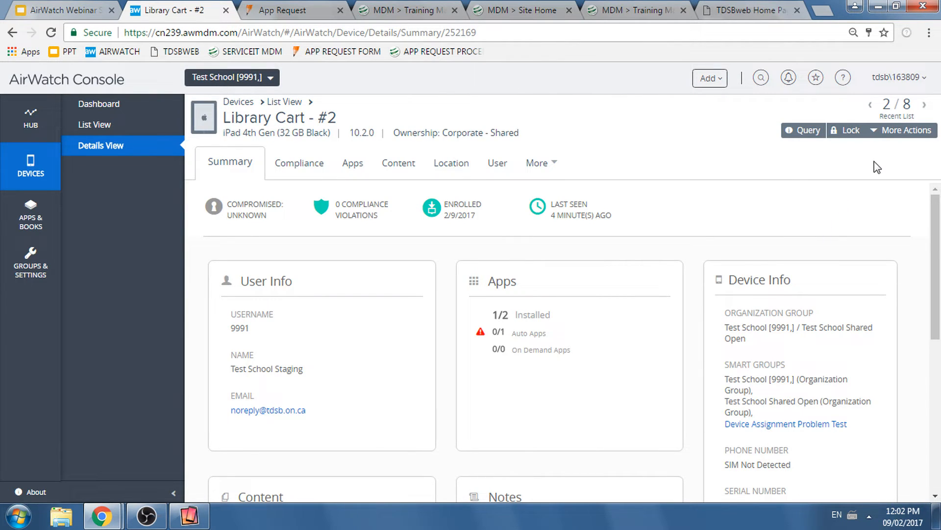
- Disable Lost Mode for Library Cart - #2 and acknowledge the confirmation
click(881, 140)
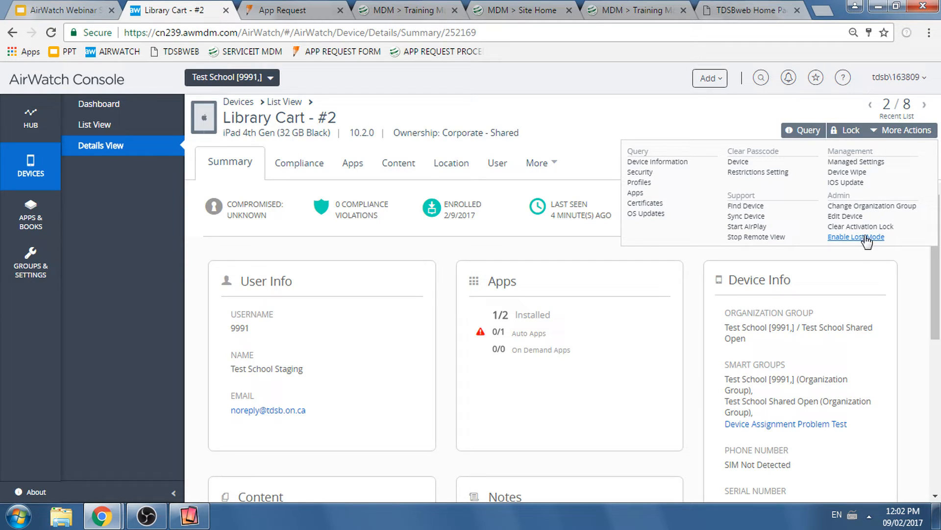
click(834, 260)
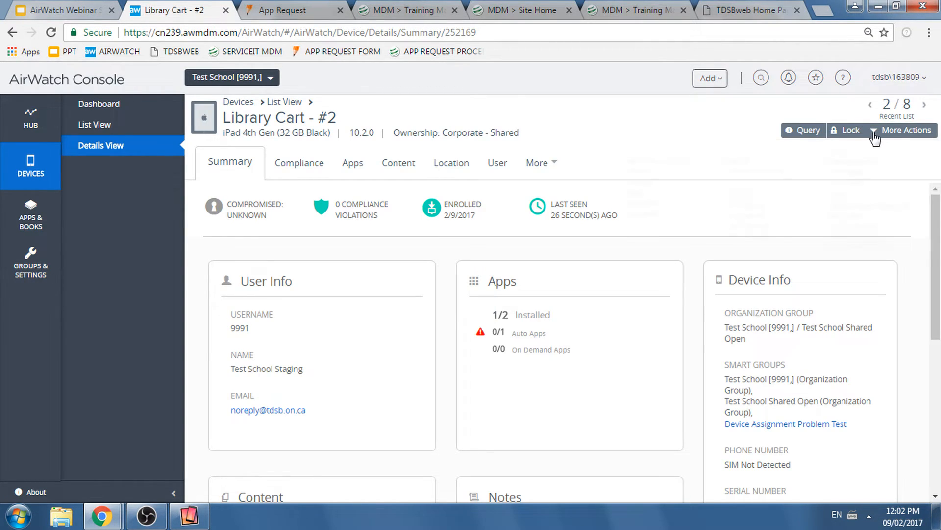
click(878, 132)
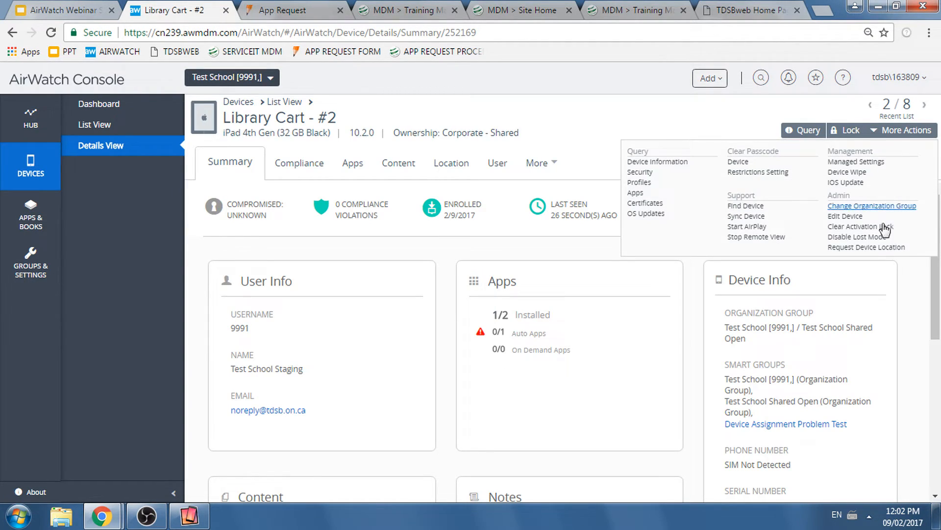
click(854, 240)
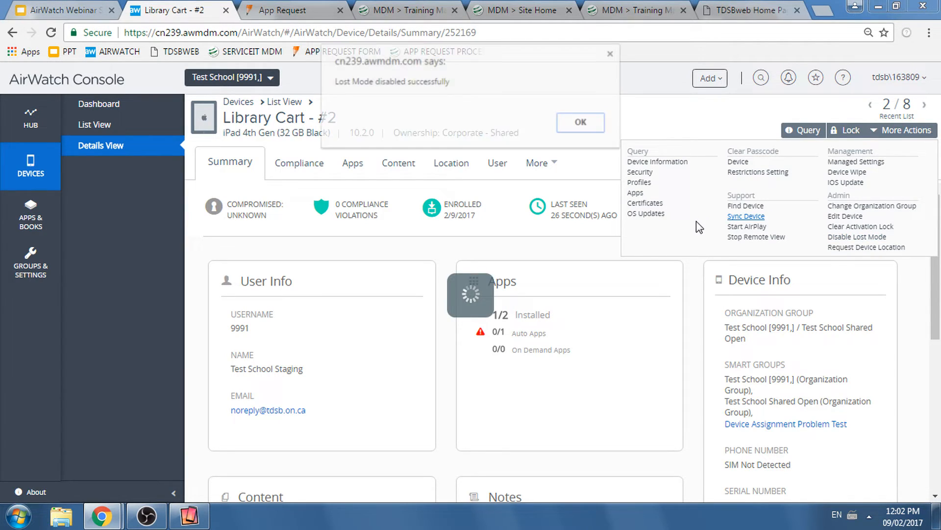
click(593, 123)
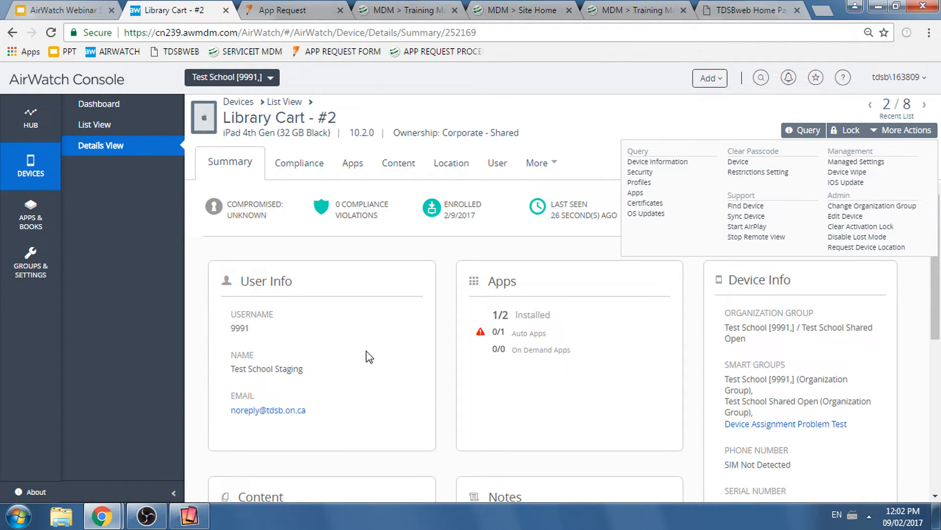
- Check the mirrored iPad's screen and review the additional actions available for Library Cart - #2
click(191, 516)
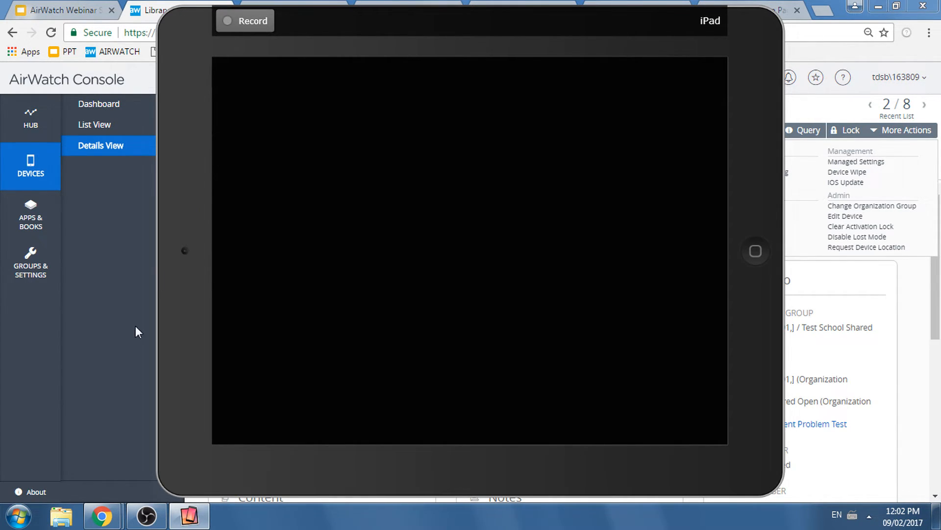
click(101, 331)
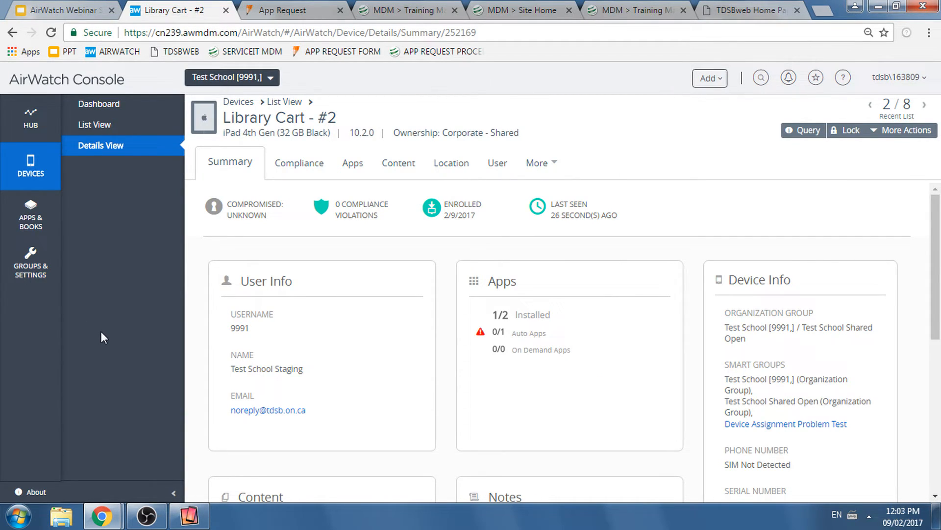
click(191, 518)
click(192, 521)
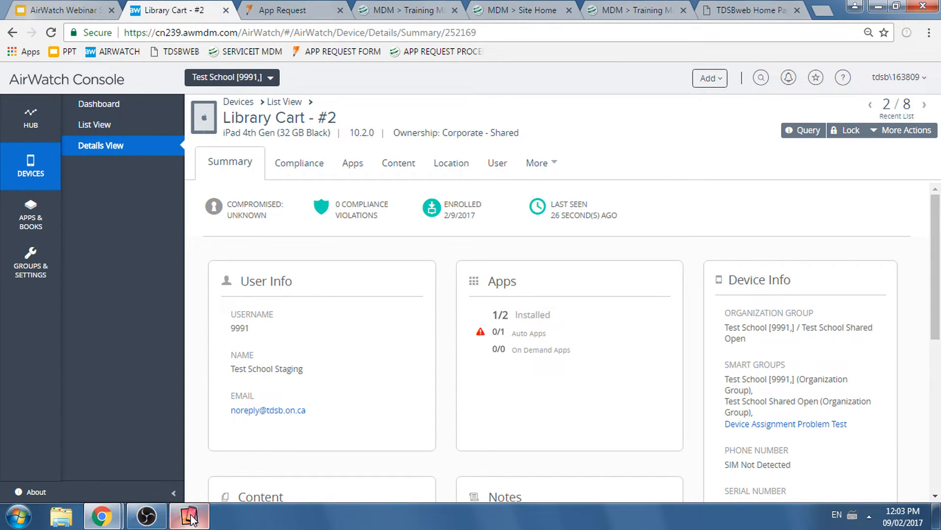
mouse_move(188, 514)
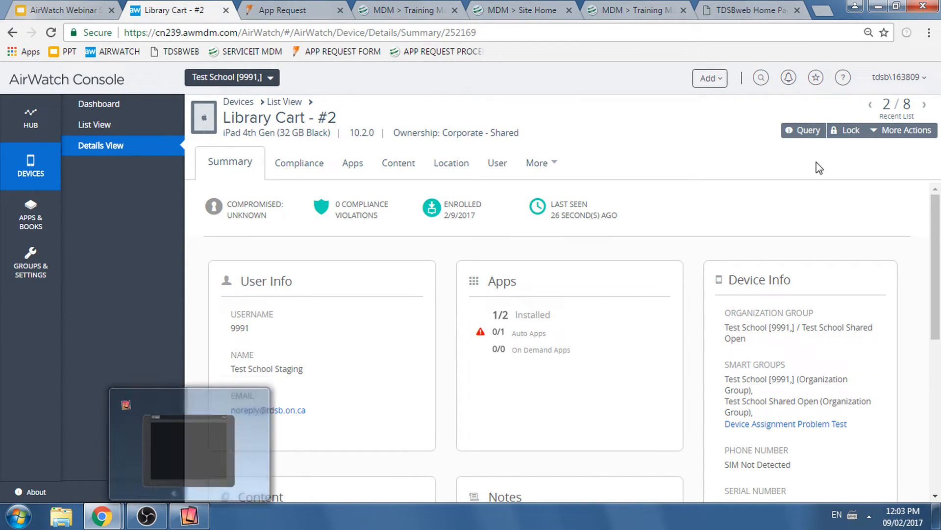
click(869, 132)
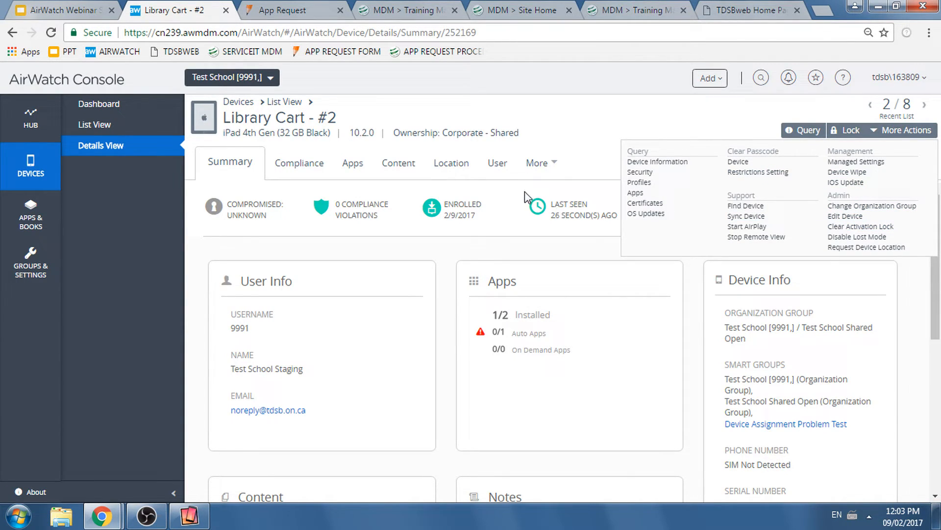
click(516, 219)
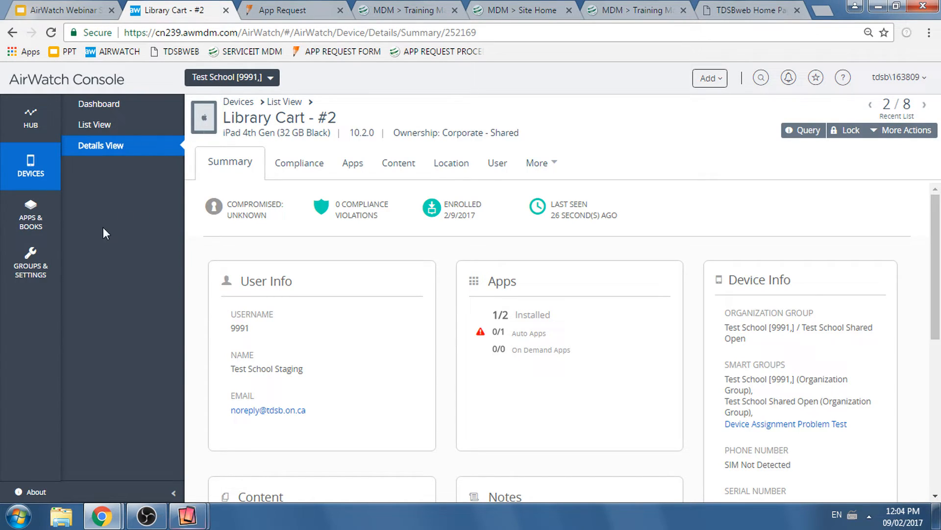
- Open the Assignment Groups list in Groups & Settings and start creating a new smart group
mouse_move(35, 268)
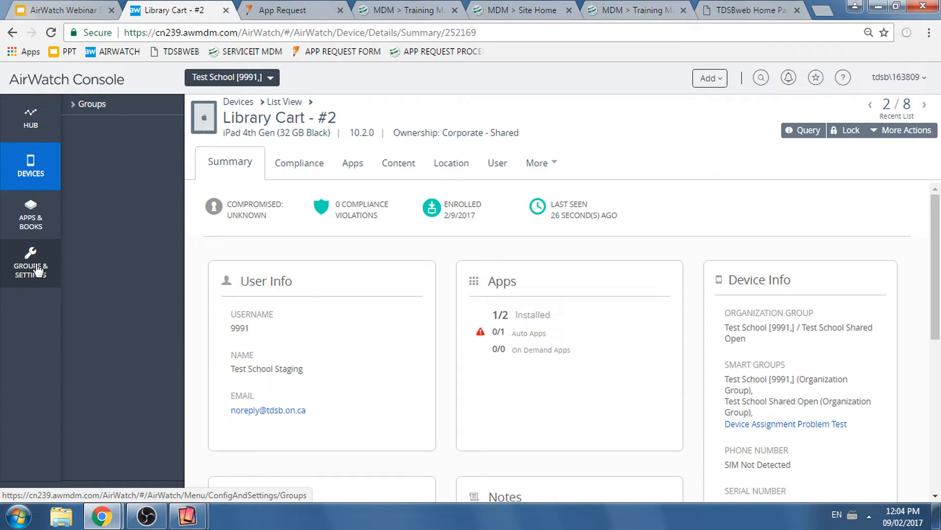
click(37, 268)
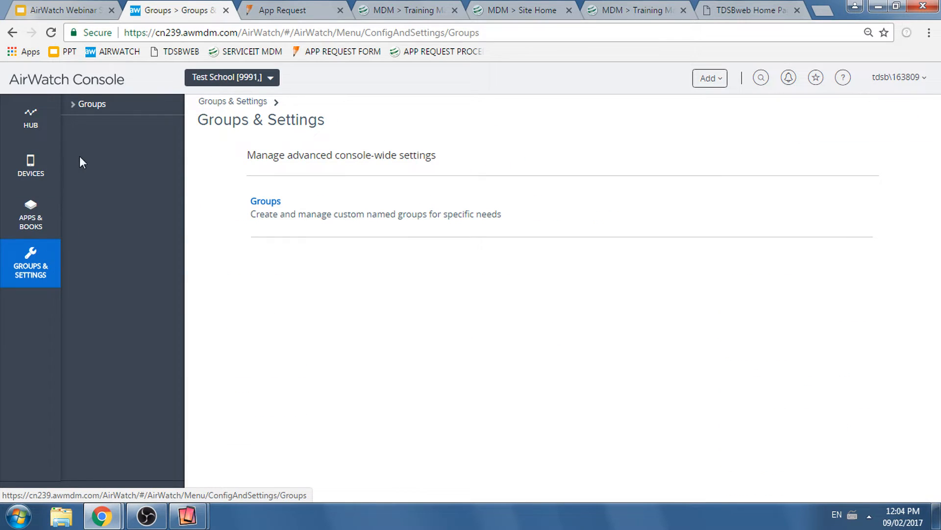
click(76, 111)
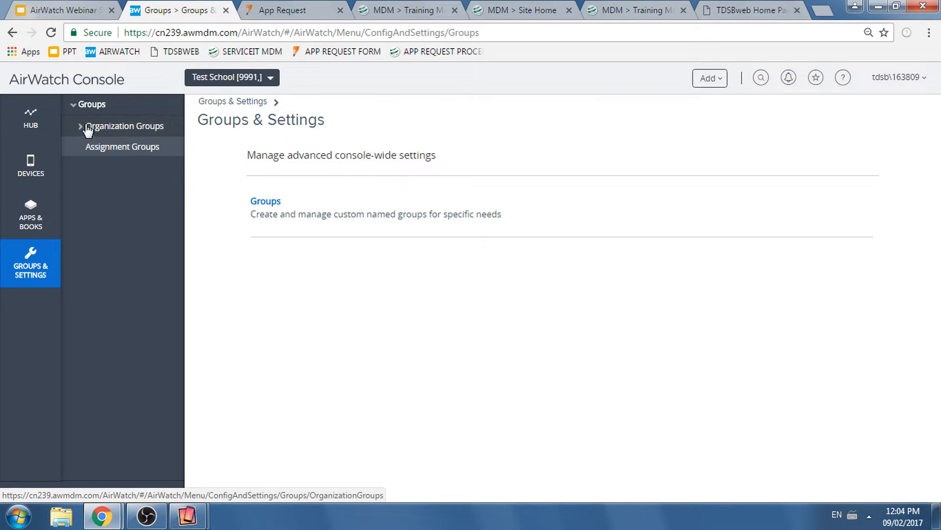
click(135, 151)
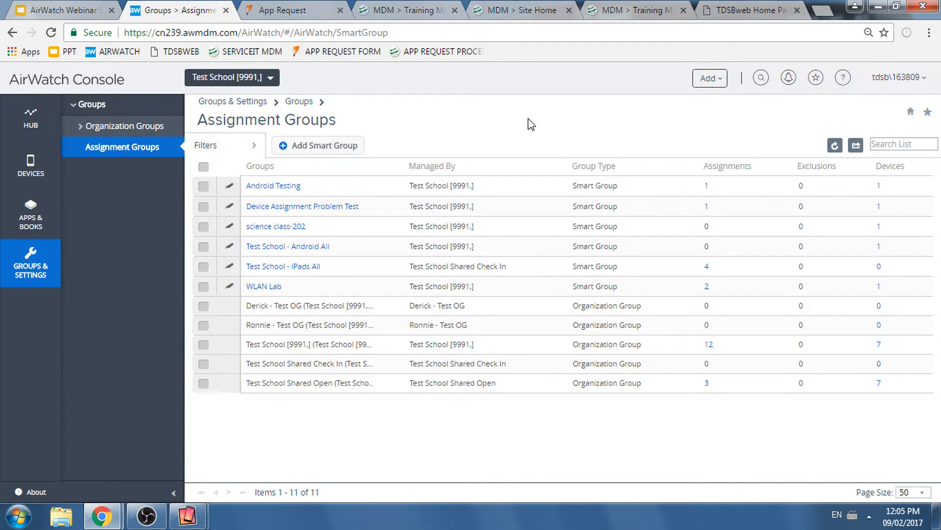
click(357, 147)
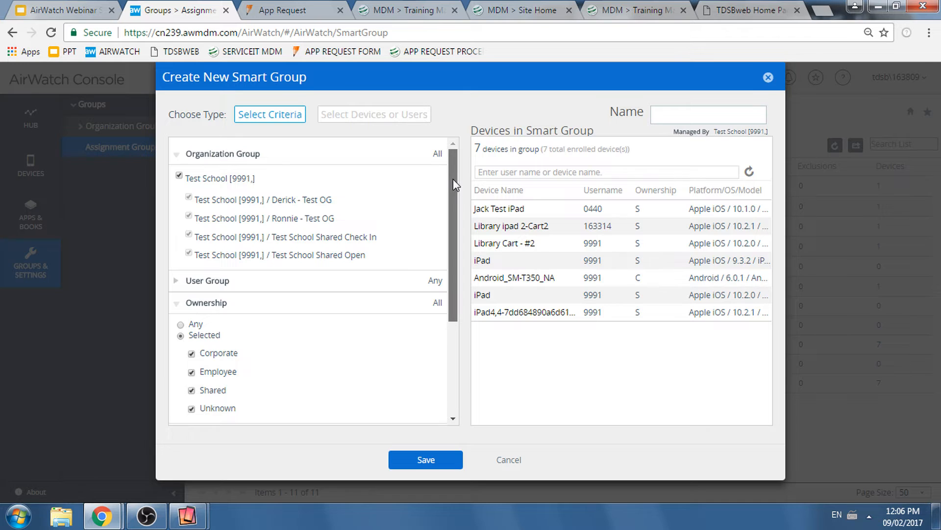
- Examine the smart group's criteria sections, including Model, User Group, Organization Group and Ownership, and collapse them
drag(453, 184, 455, 269)
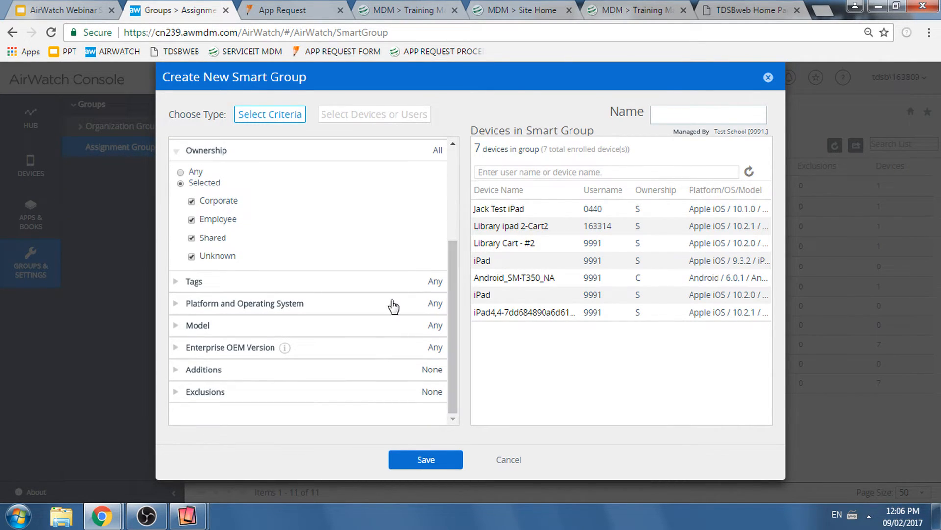
click(184, 328)
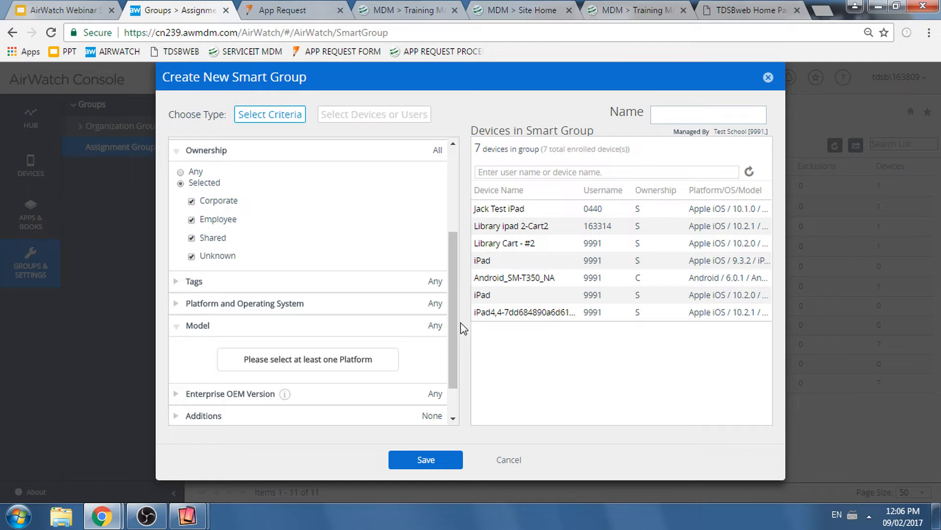
scroll(460, 299, up, 1)
scroll(456, 255, up, 3)
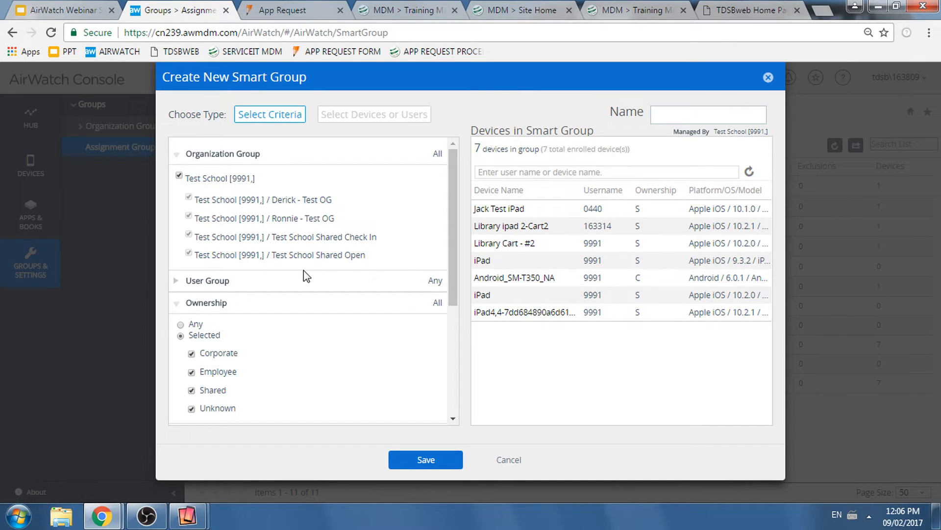
click(302, 289)
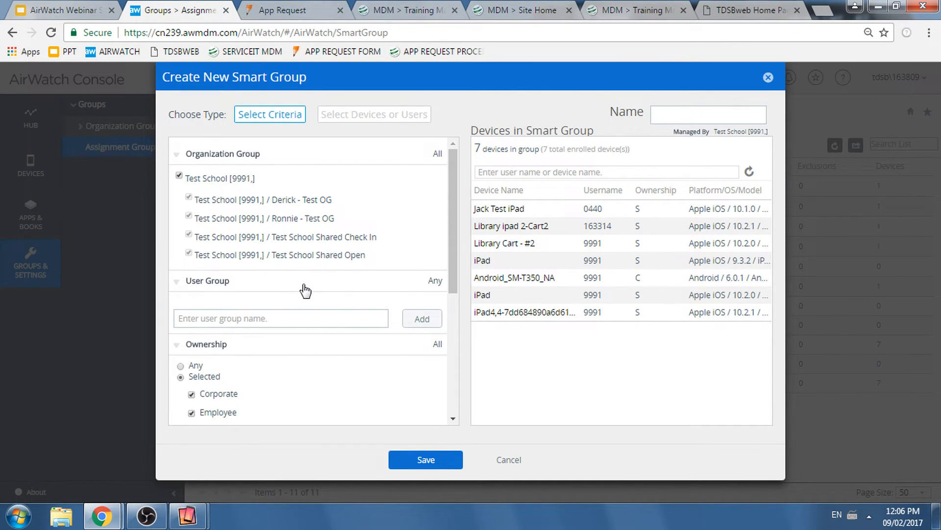
click(247, 156)
click(251, 177)
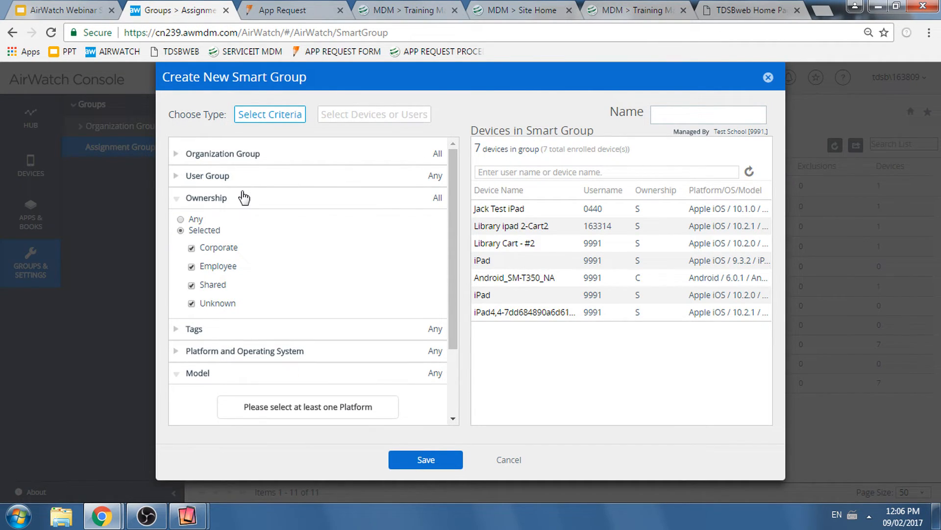
click(243, 197)
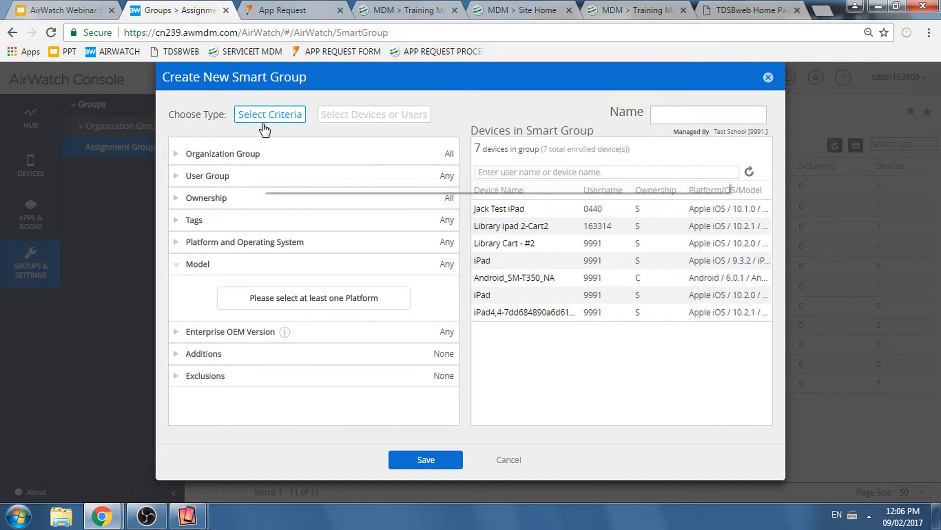
click(184, 266)
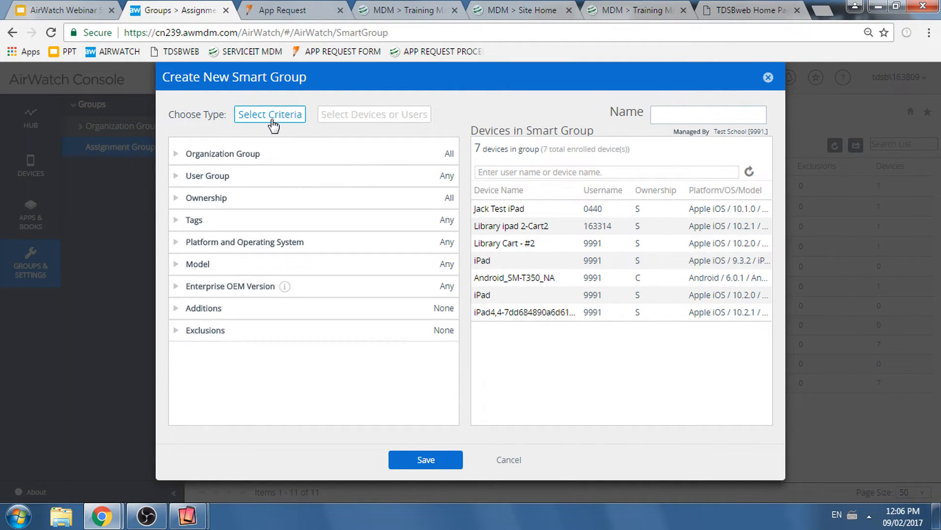
- Switch the smart group type to Select Devices or Users and add the device Library Cart - #2
click(395, 115)
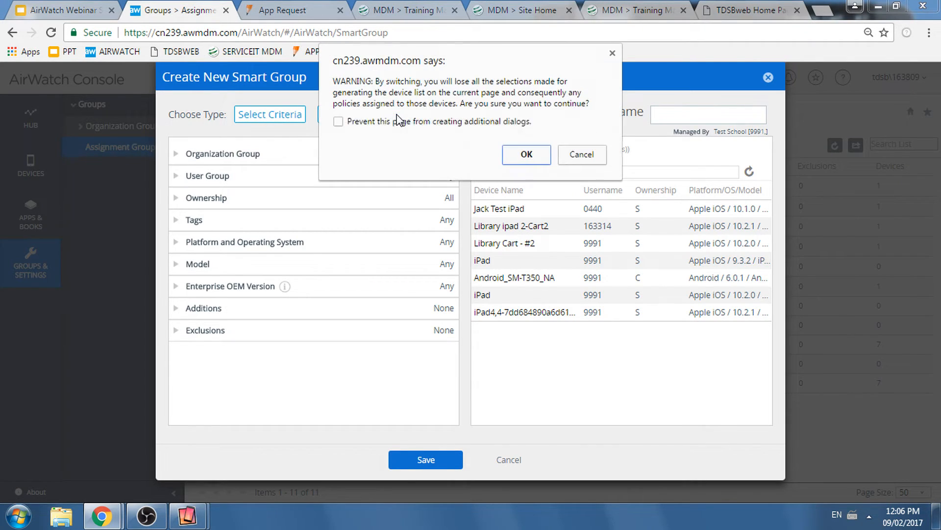
click(526, 154)
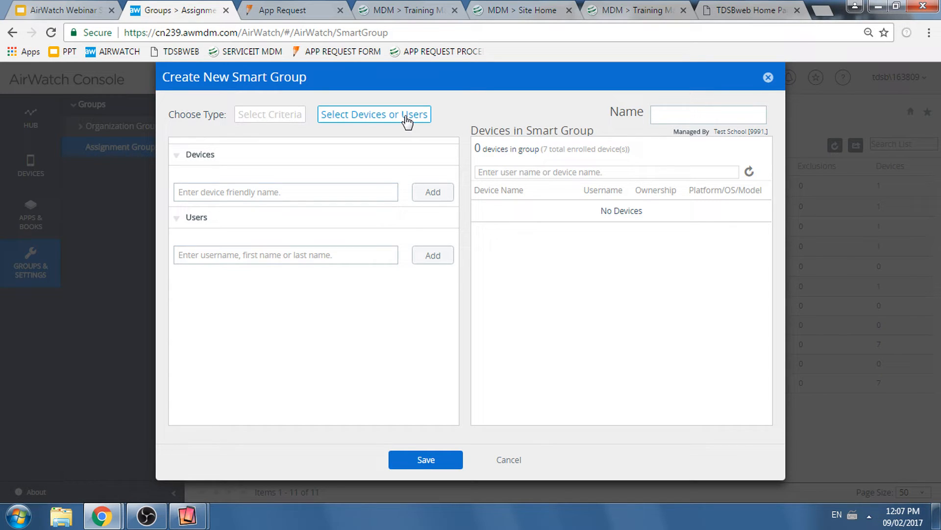
click(279, 192)
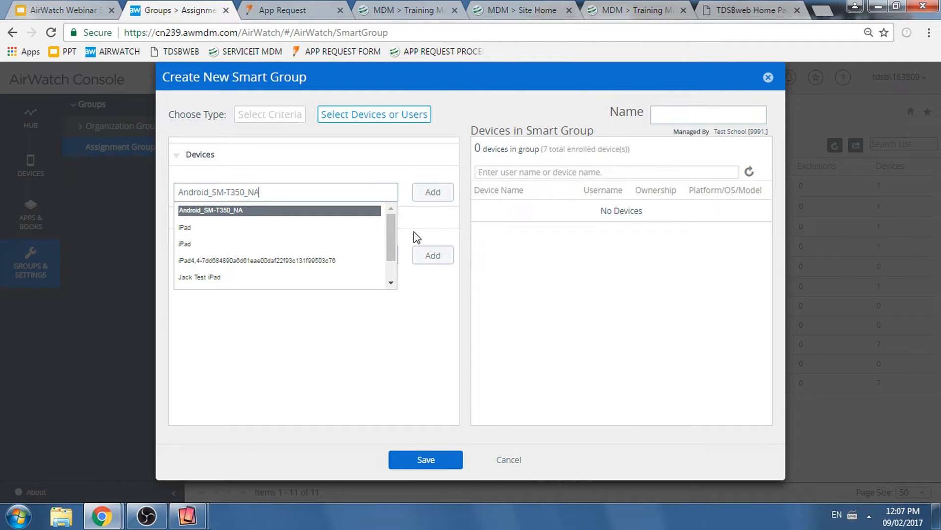
drag(387, 222, 384, 246)
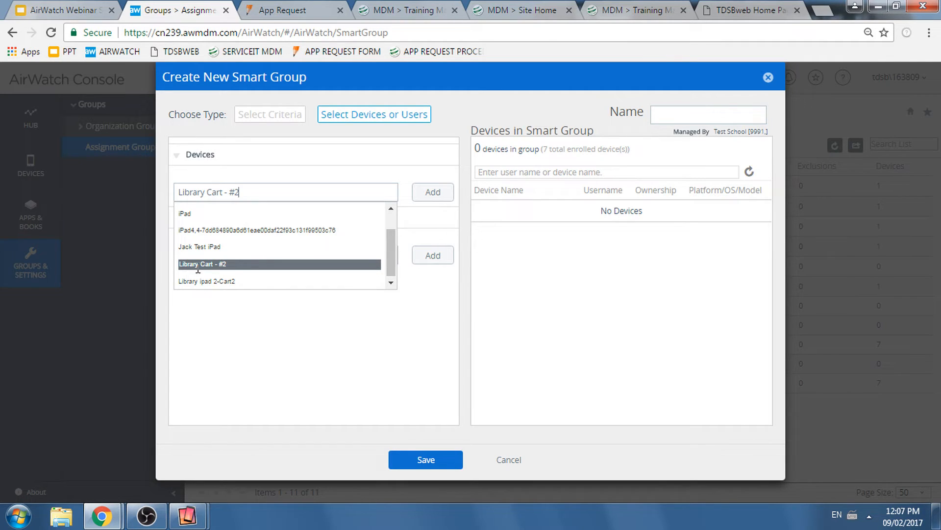
click(198, 264)
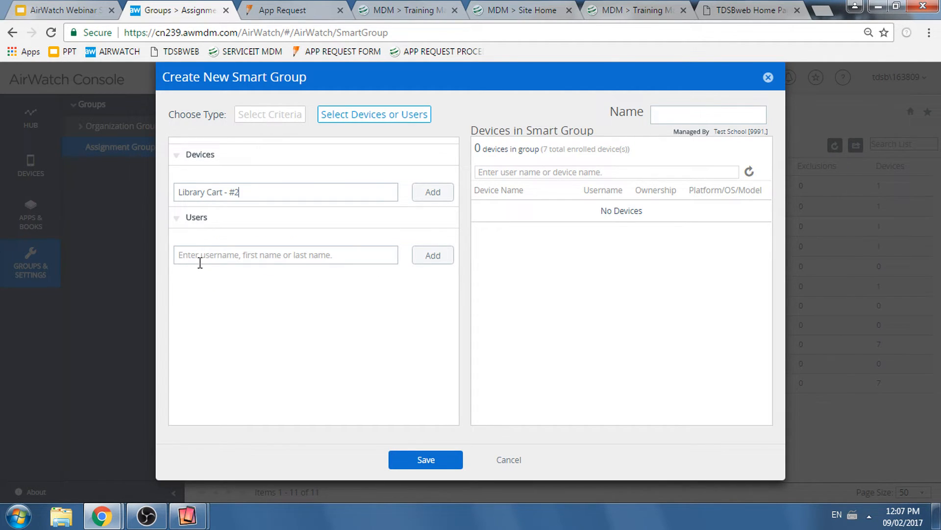
click(439, 194)
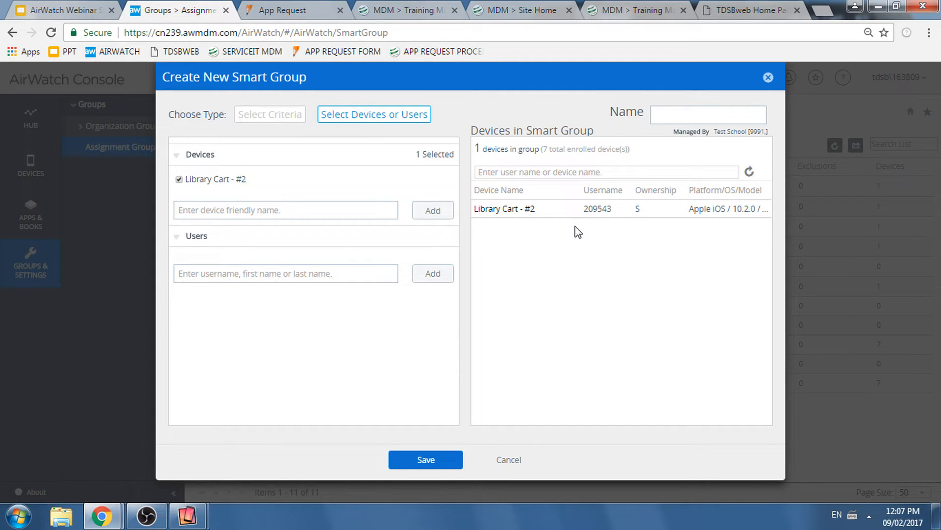
- Name the new smart group "Library Cart"
click(672, 111)
text(Library Cart)
- Try adding the iPad4,4 device and one device named iPad to the smart group, and remove both again
click(433, 219)
click(344, 228)
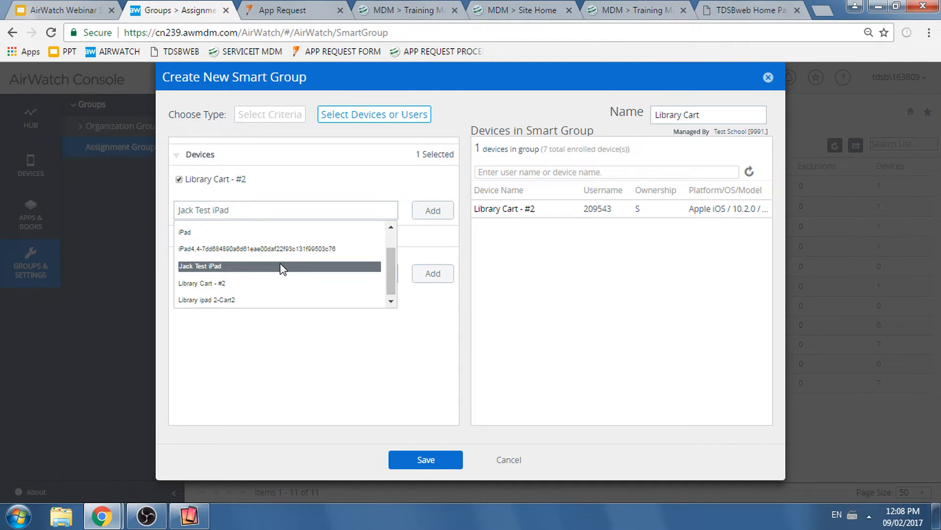
click(286, 249)
click(427, 211)
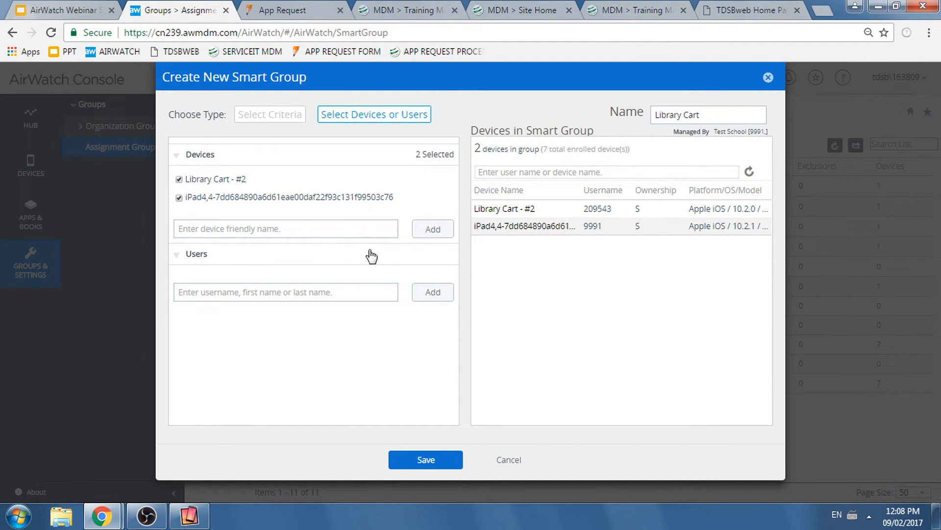
click(362, 230)
click(248, 307)
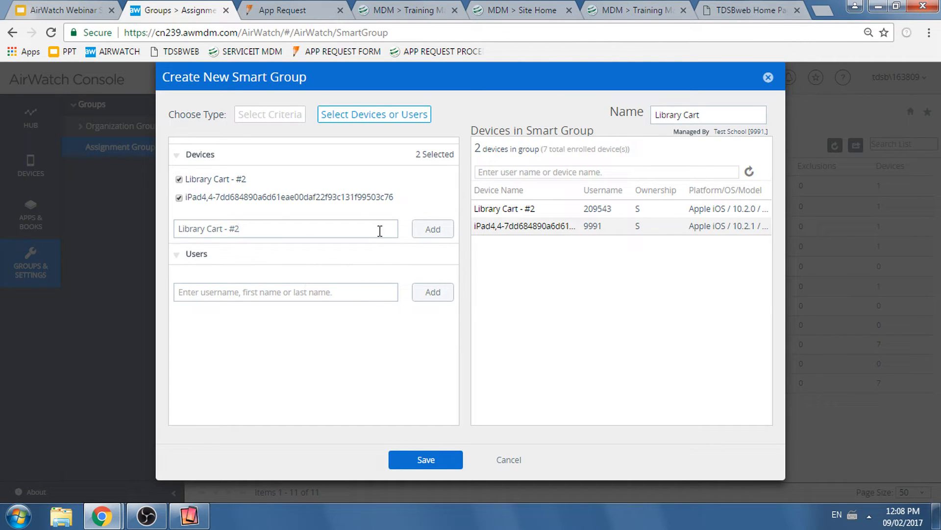
click(305, 226)
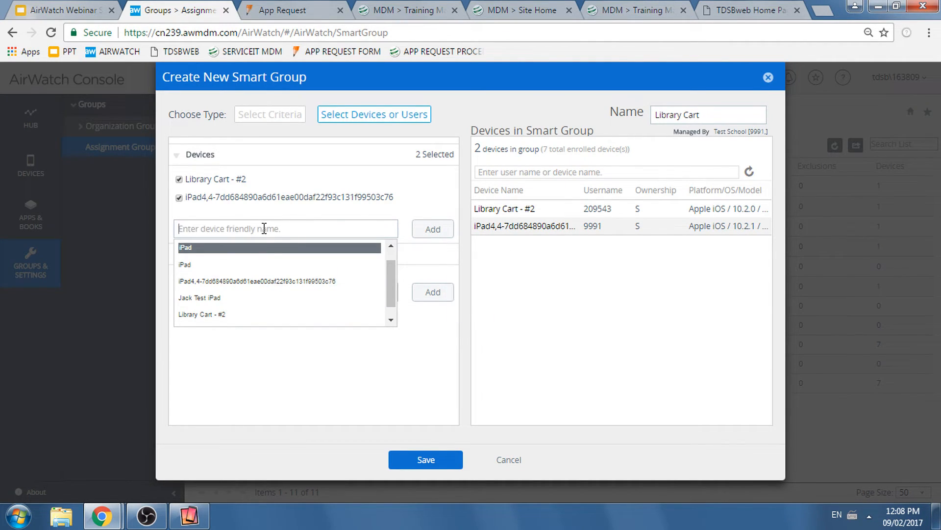
click(249, 254)
click(433, 230)
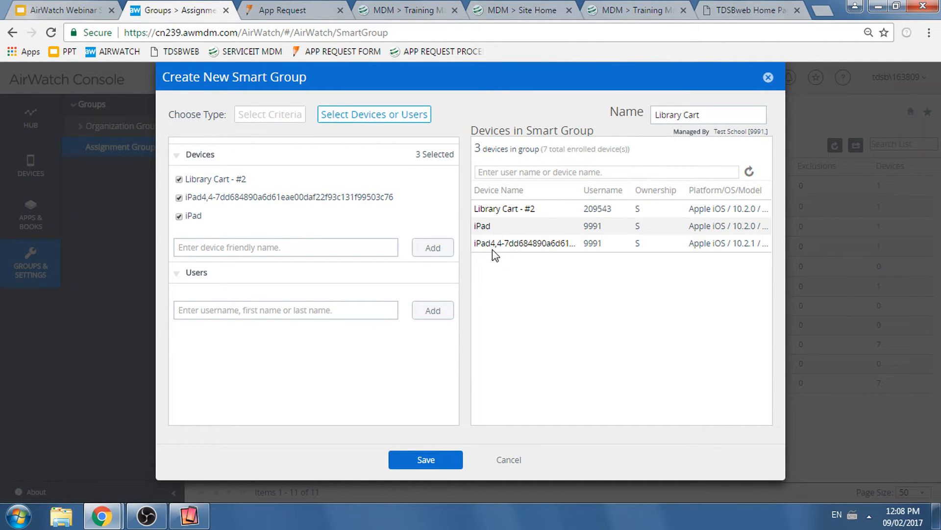
click(179, 216)
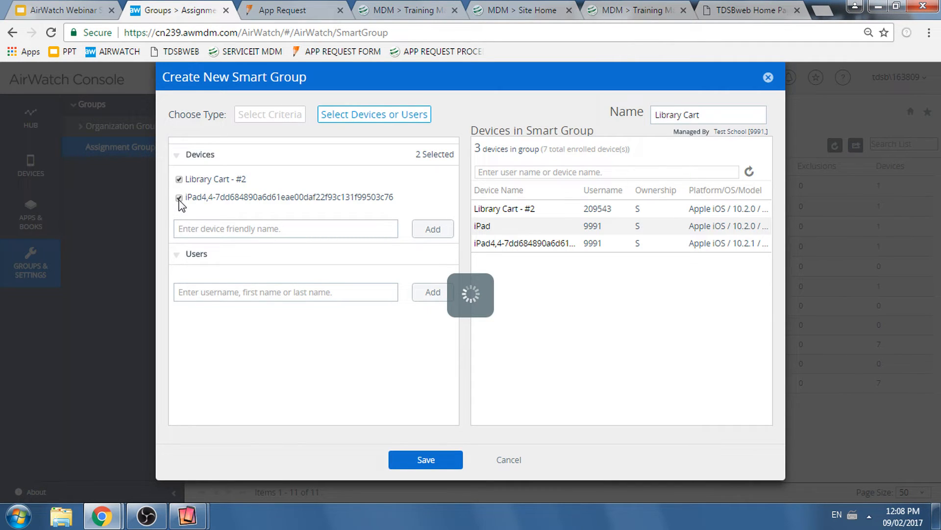
click(179, 197)
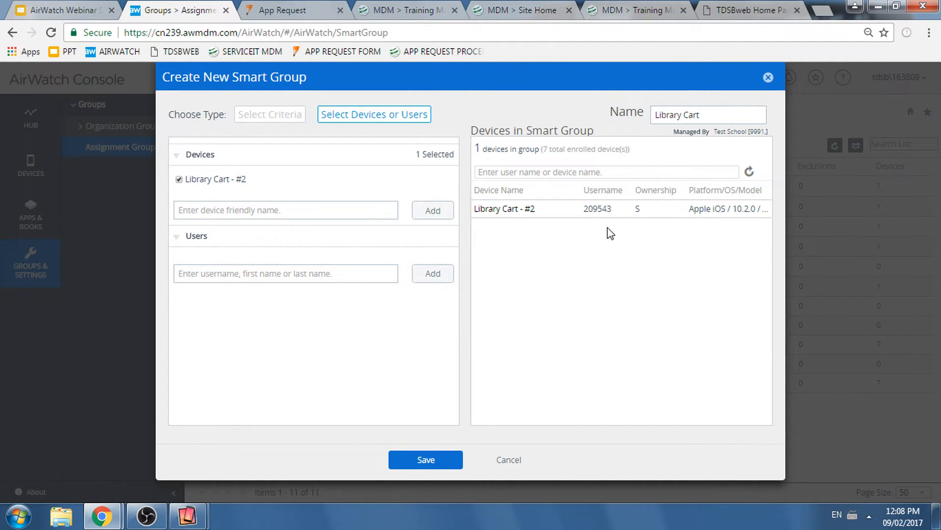
- Save the Library Cart smart group and open the applications list in Apps & Books
drag(710, 115, 654, 100)
click(430, 459)
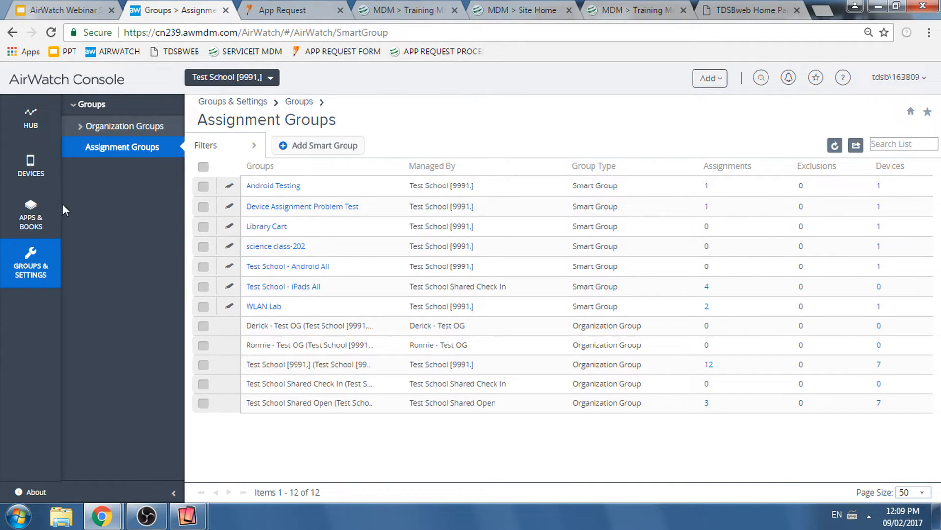
mouse_move(41, 227)
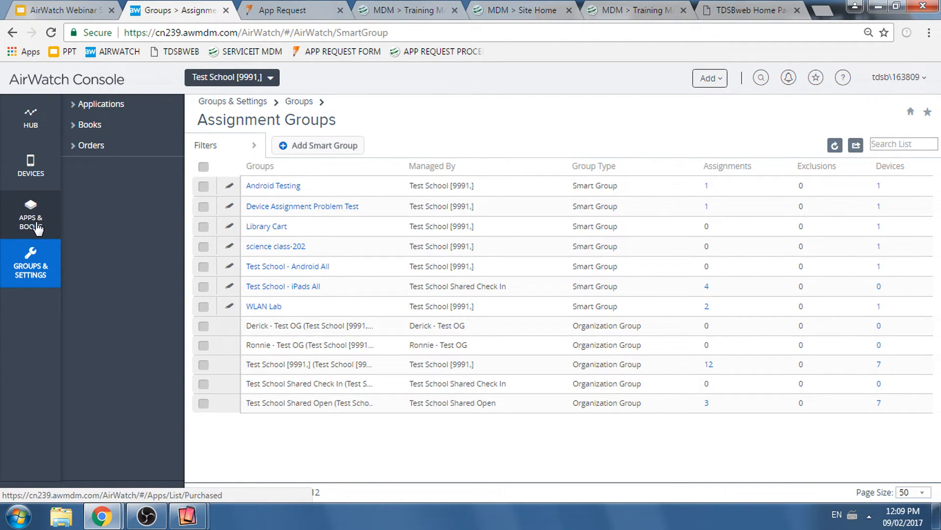
click(36, 229)
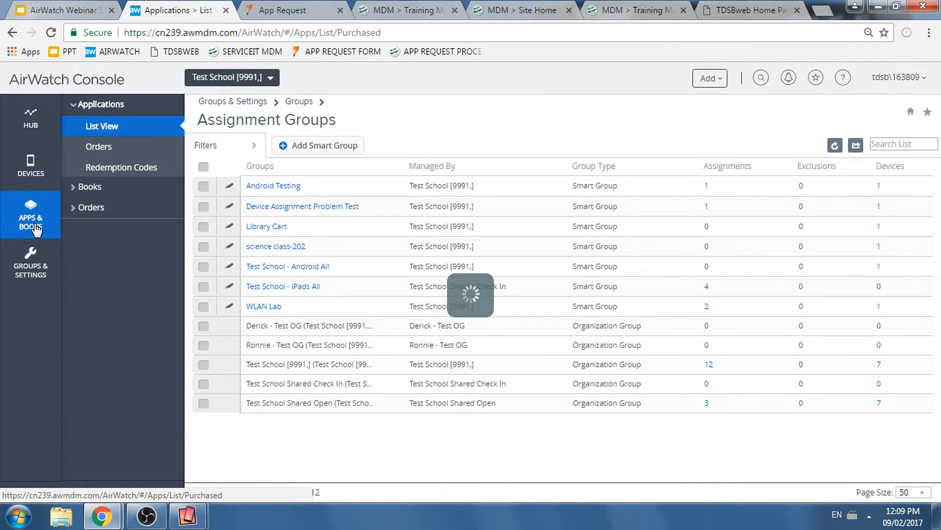
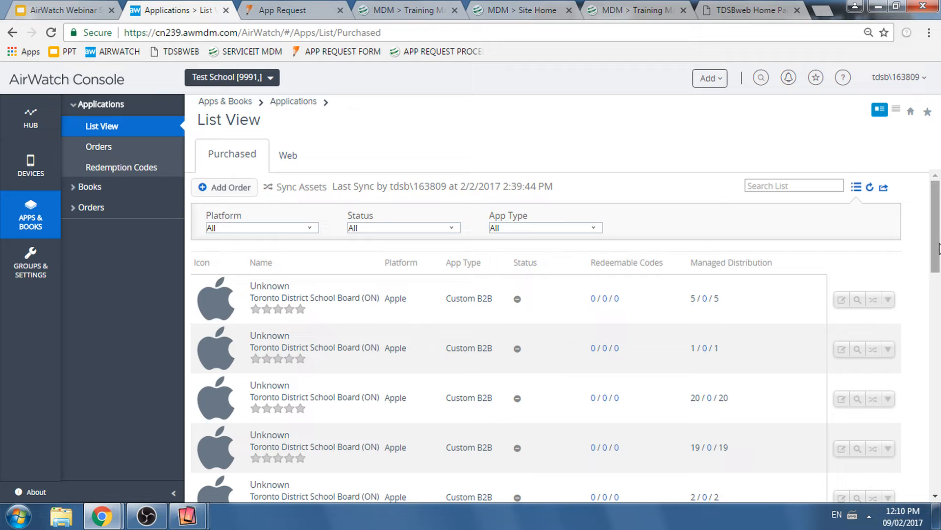
- Search the purchased applications list for "Test School" and look through the matching apps
mouse_move(937, 254)
mouse_down()
mouse_move(936, 331)
mouse_move(936, 241)
mouse_up()
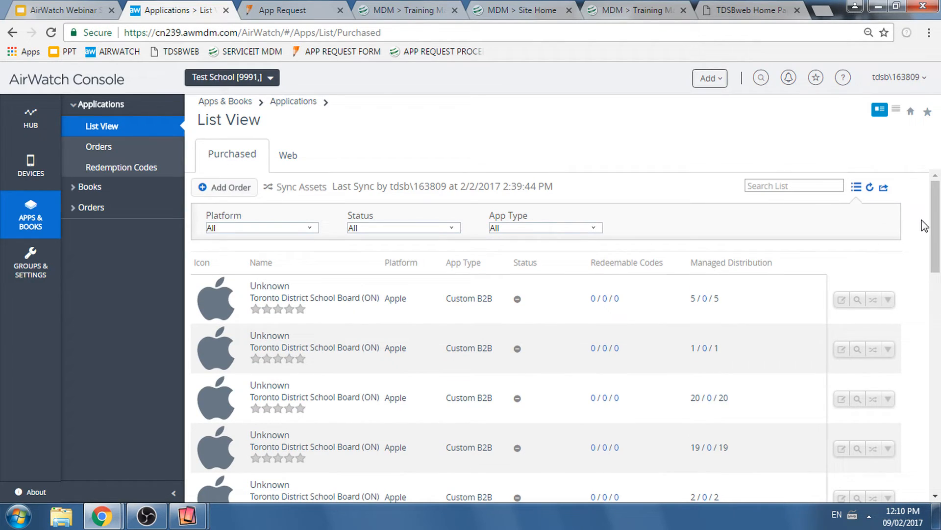
click(789, 185)
text(Test School)
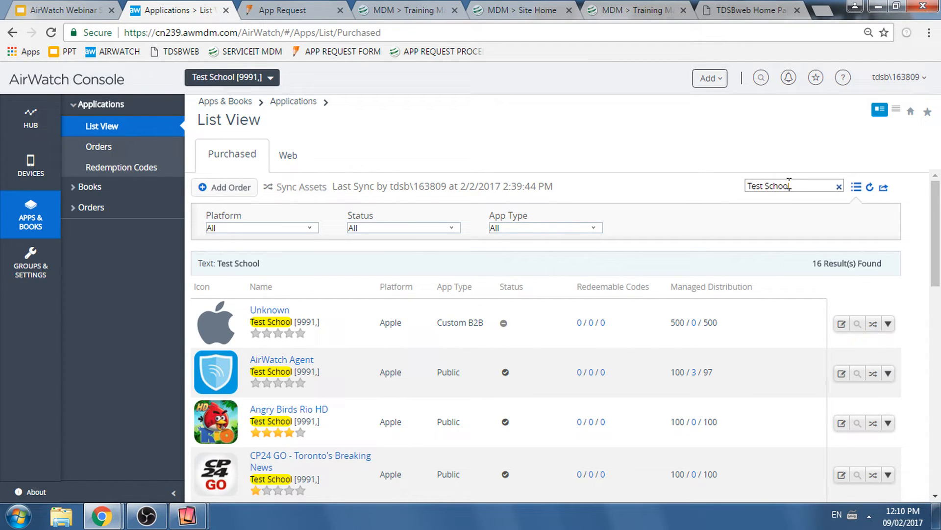
scroll(936, 214, down, 1)
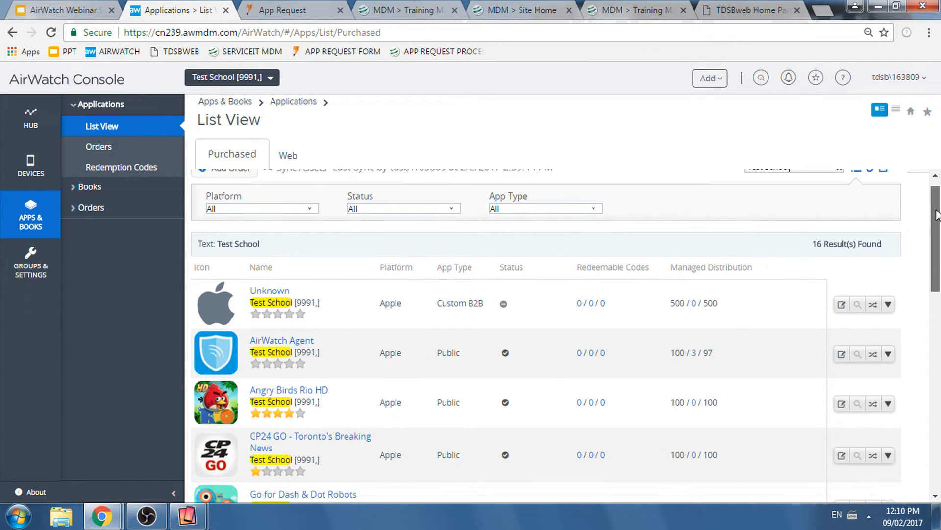
drag(937, 214, 940, 196)
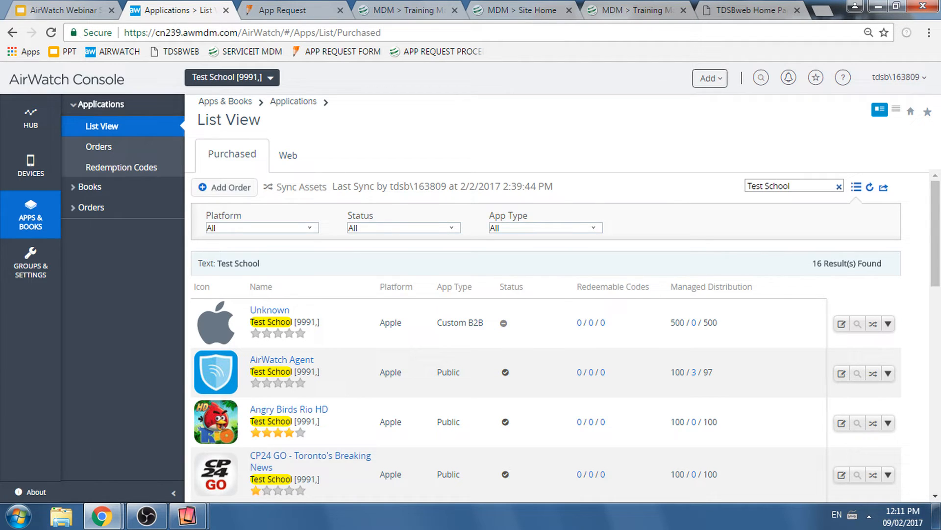
- Switch to the App Request Form and review its purchasing instructions, requestor fields and app type options
click(267, 10)
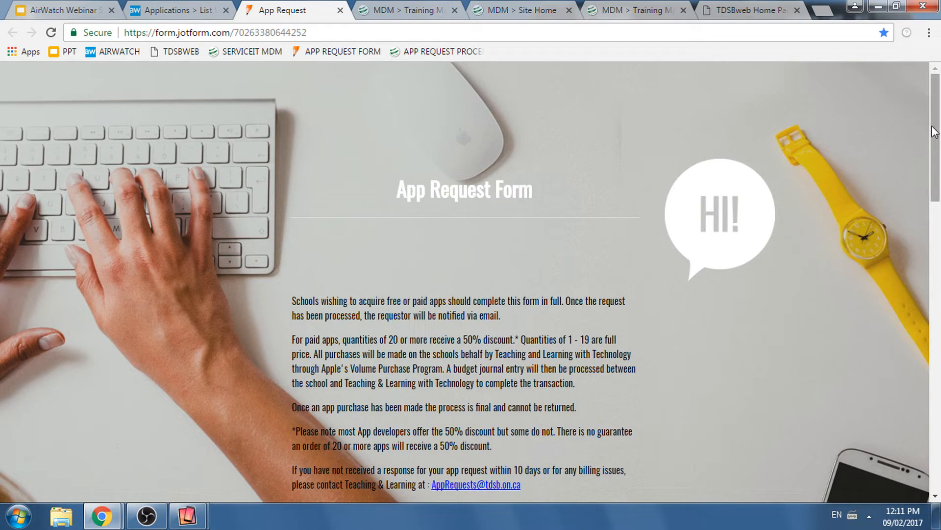
drag(935, 121, 935, 159)
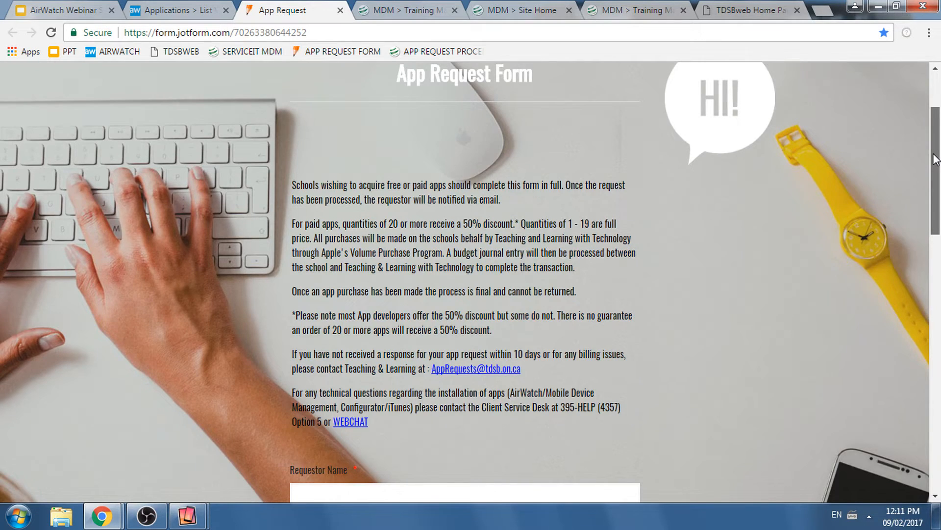
drag(935, 159, 935, 171)
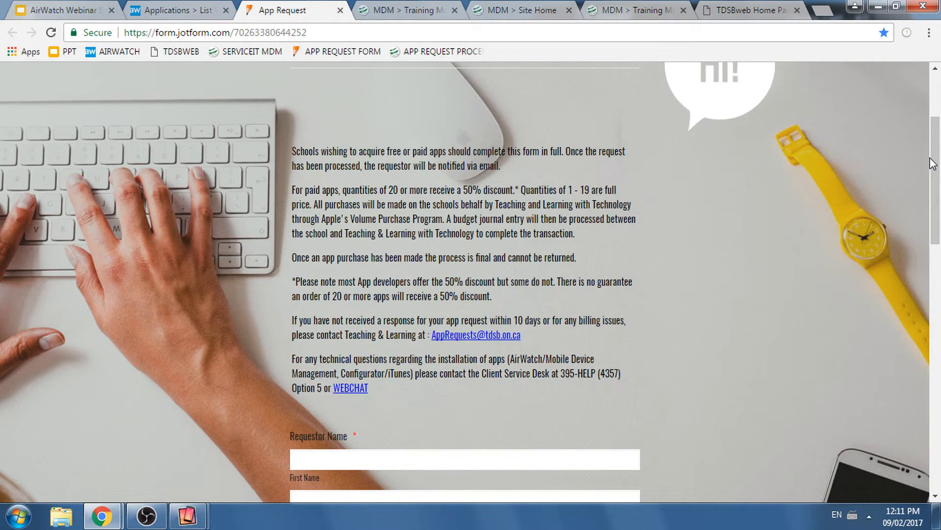
drag(934, 163, 935, 167)
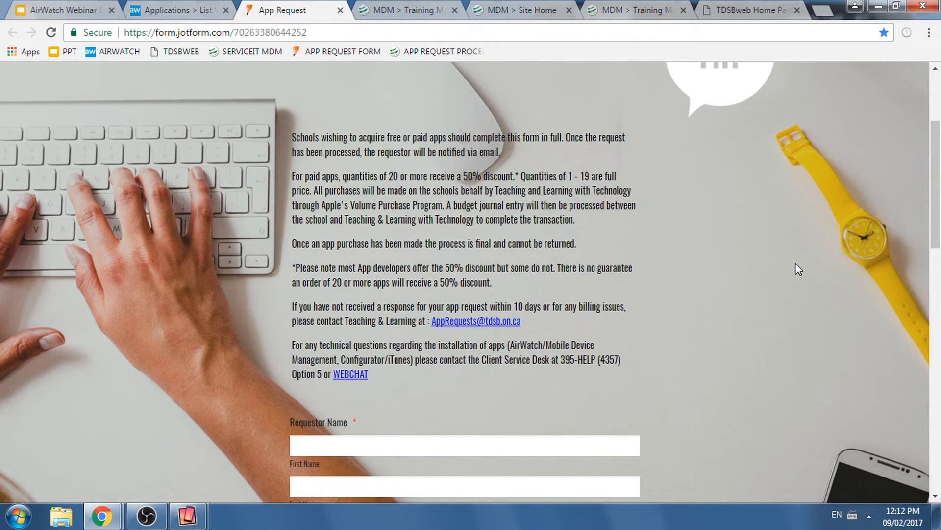
drag(937, 218, 937, 232)
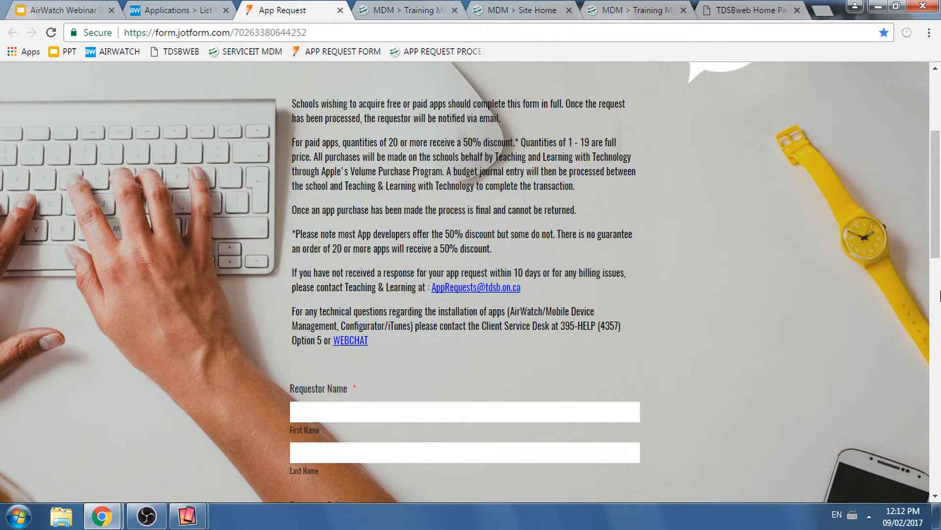
scroll(939, 299, down, 4)
scroll(935, 320, down, 1)
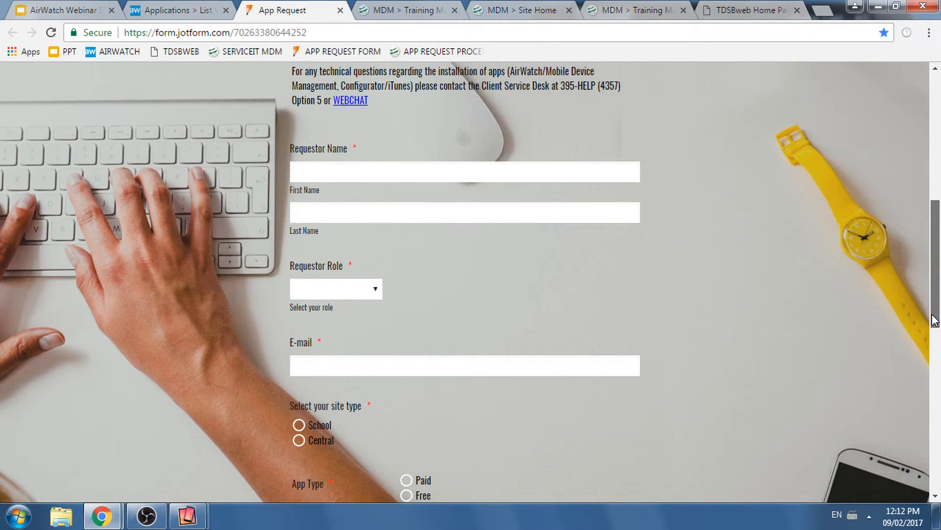
scroll(412, 294, down, 4)
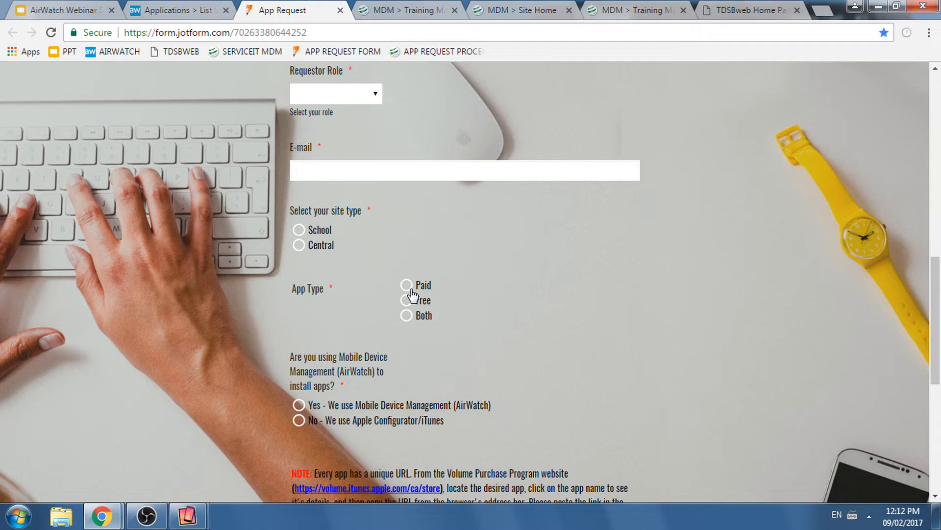
- In the request form, choose Free apps with Mobile Device Management (AirWatch) and add extra rows to the free app details
click(412, 296)
click(298, 405)
scroll(919, 269, down, 3)
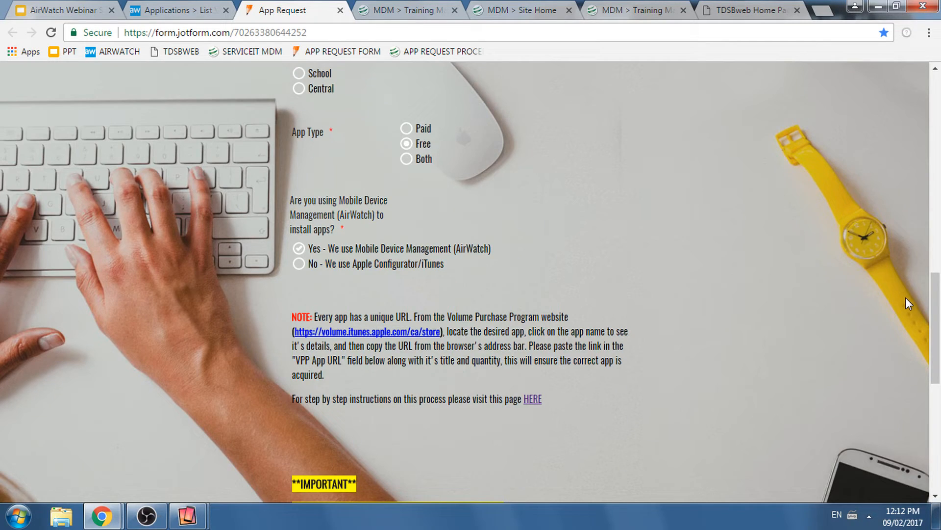
scroll(905, 298, down, 8)
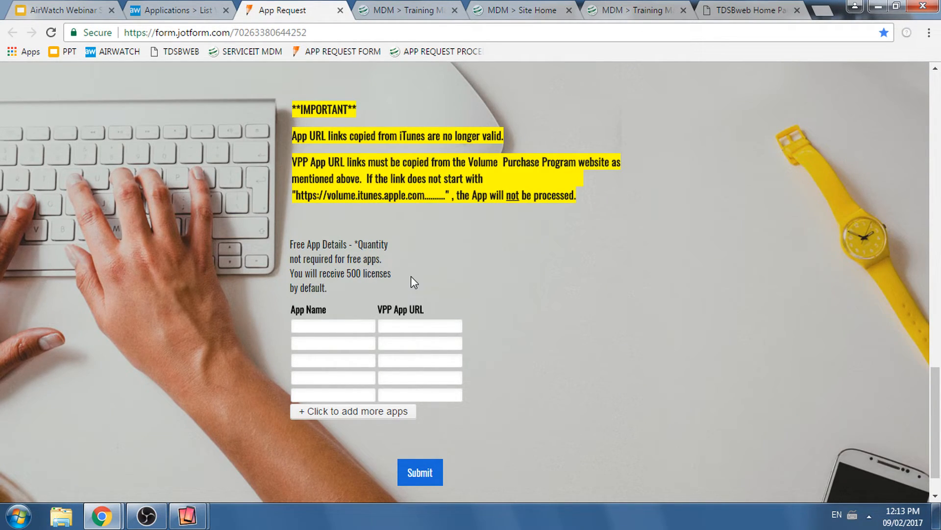
scroll(589, 169, down, 1)
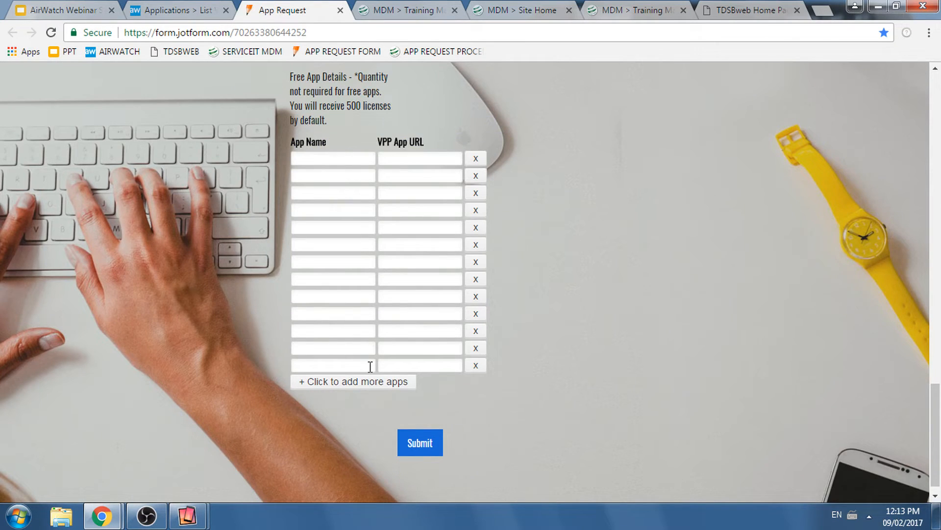
click(364, 382)
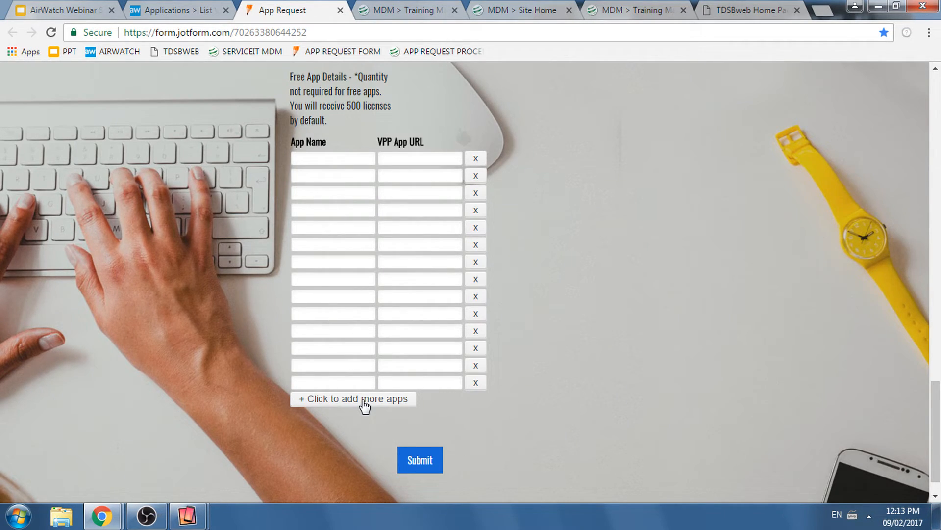
- Return to the AirWatch Console and search the purchased applications by the school number 9991, looking through the matching apps
click(198, 10)
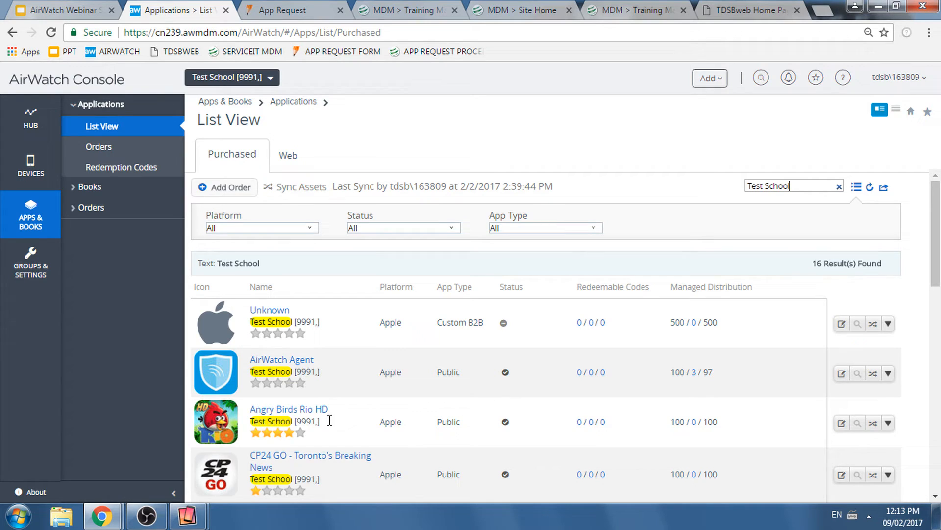
scroll(315, 351, down, 1)
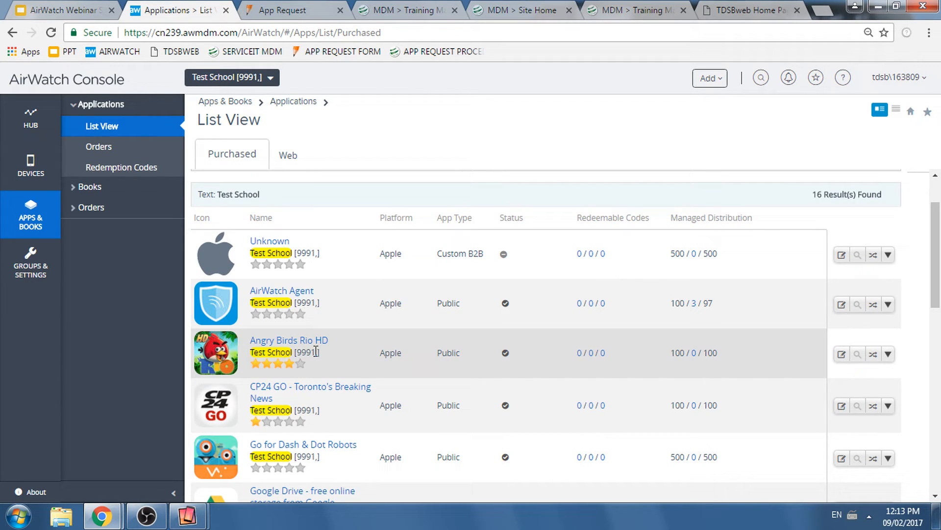
scroll(315, 352, up, 2)
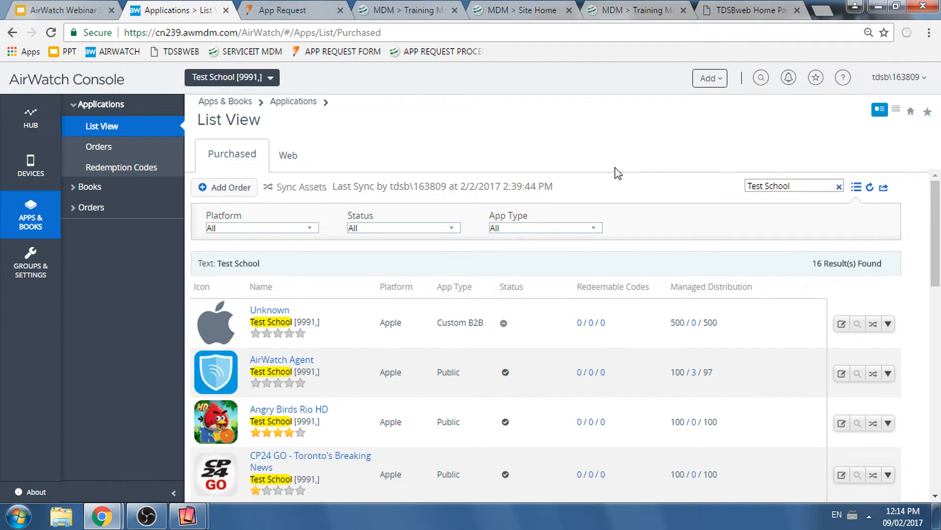
drag(799, 186, 759, 187)
scroll(933, 291, down, 1)
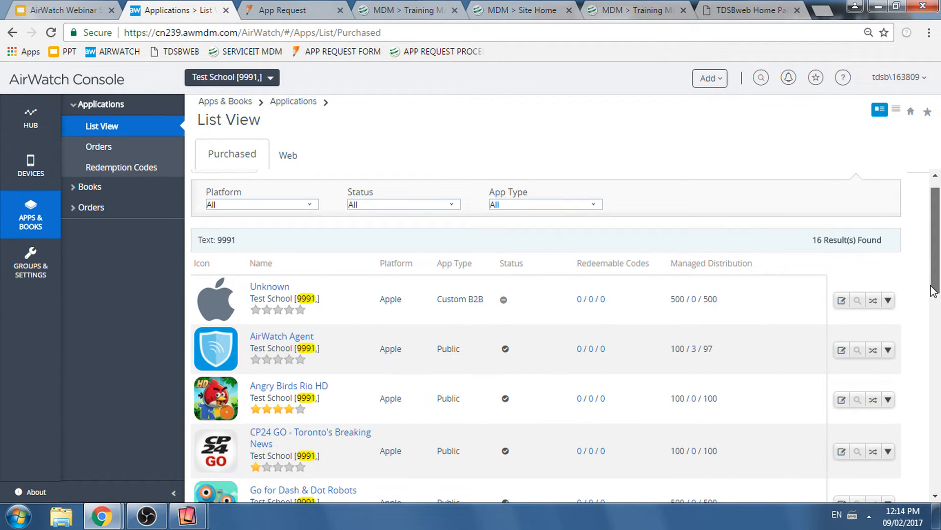
drag(933, 290, 935, 324)
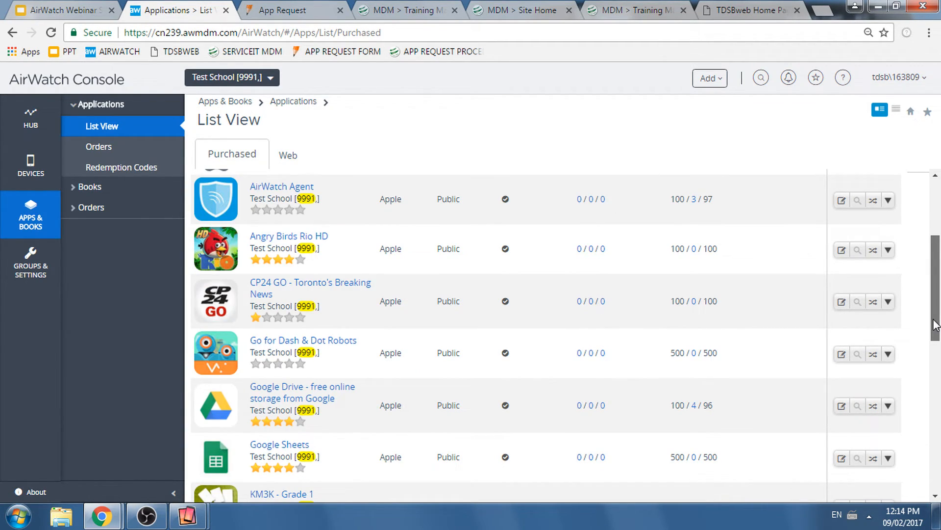
drag(934, 319, 933, 321)
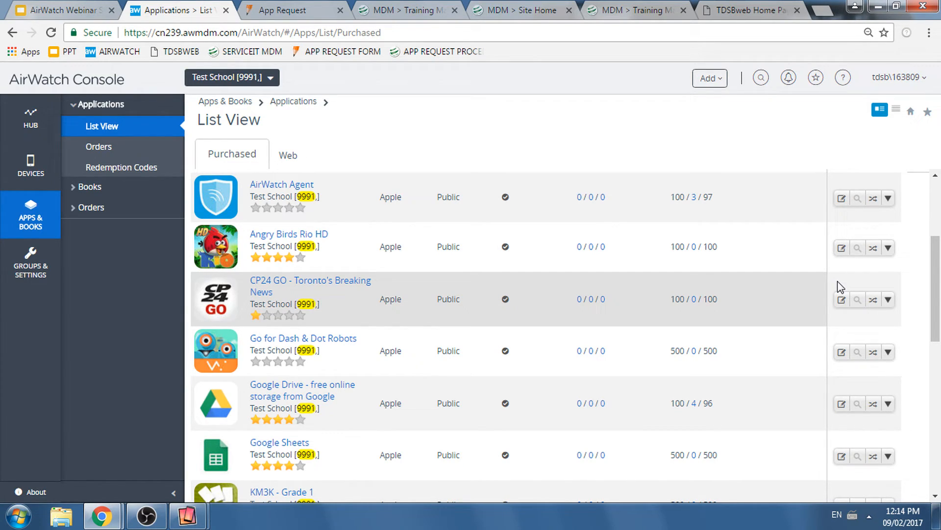
- Open the Google Sheets assignment and enable device-based license assignment for the app
click(297, 309)
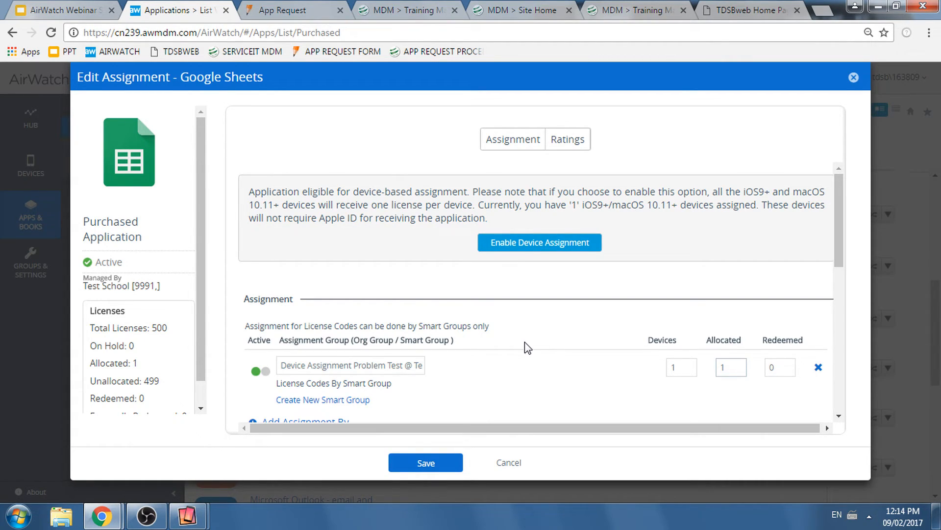
click(538, 249)
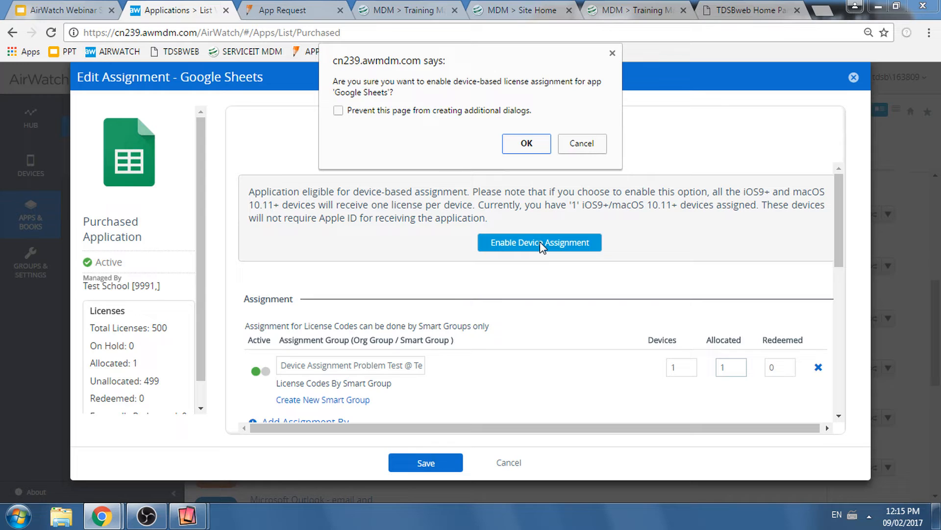
key(Return)
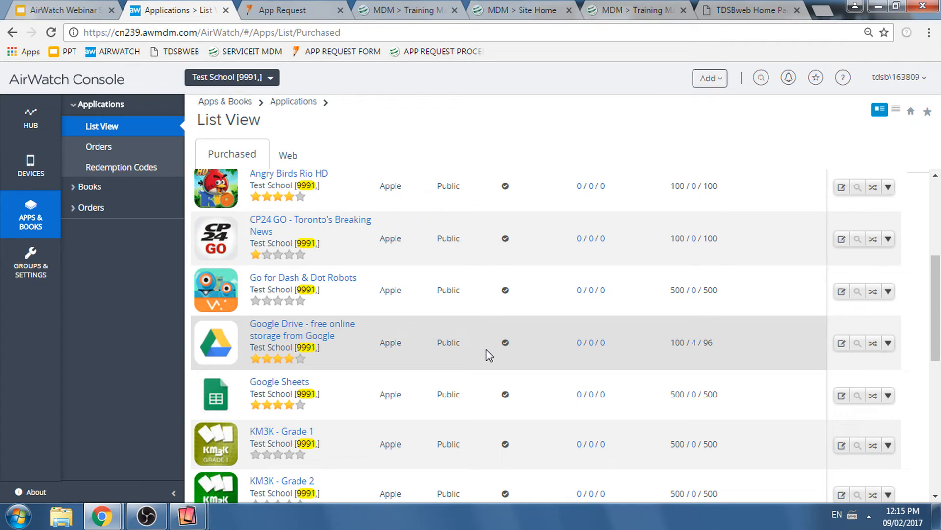
- Open the CP24 GO assignment, review its device-based assignment notice, and add a license code assignment for the Library Cart smart group
scroll(275, 288, up, 1)
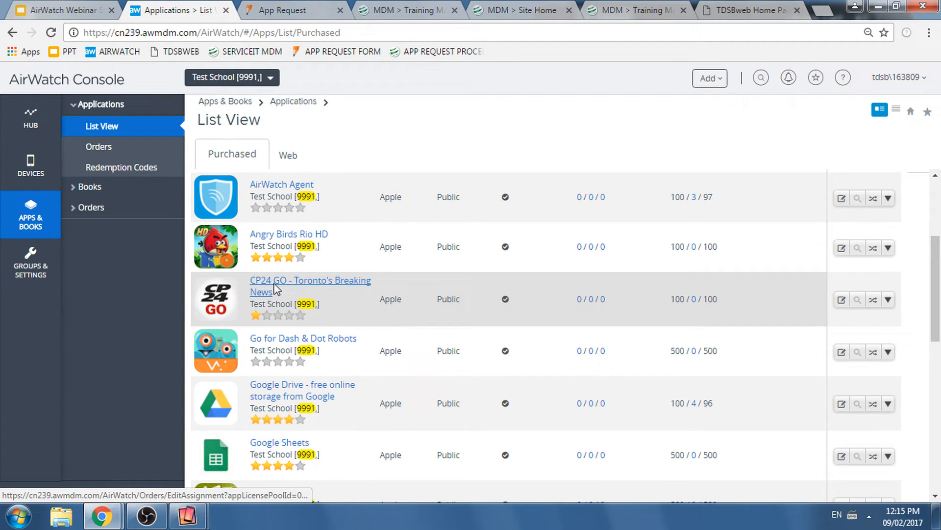
click(275, 289)
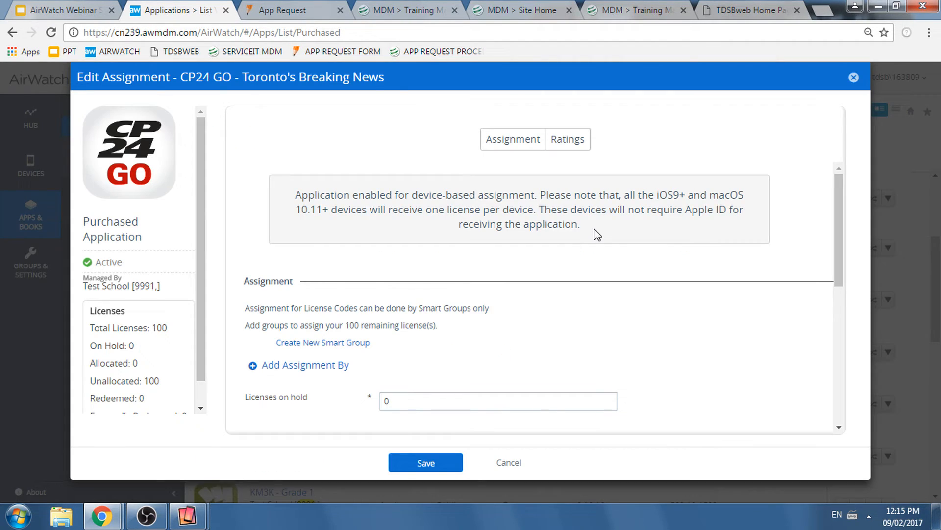
drag(595, 229, 423, 195)
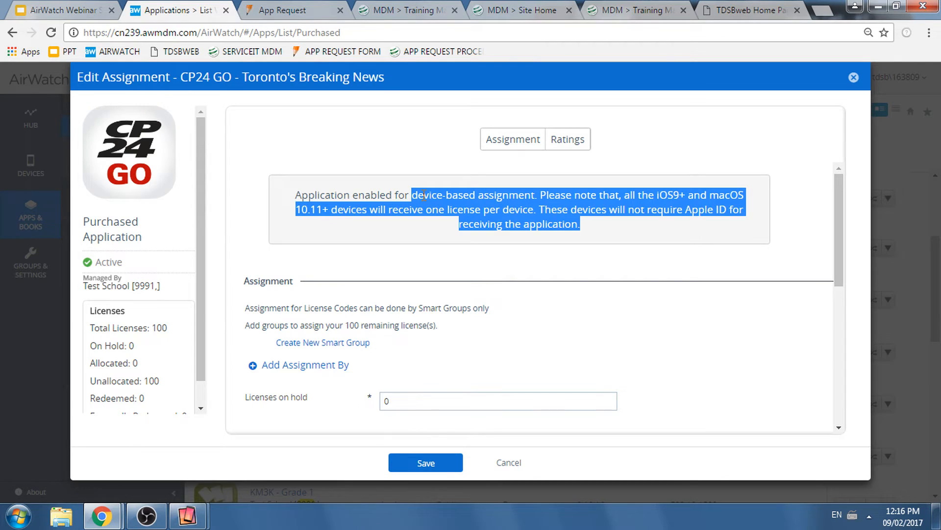
scroll(467, 210, down, 1)
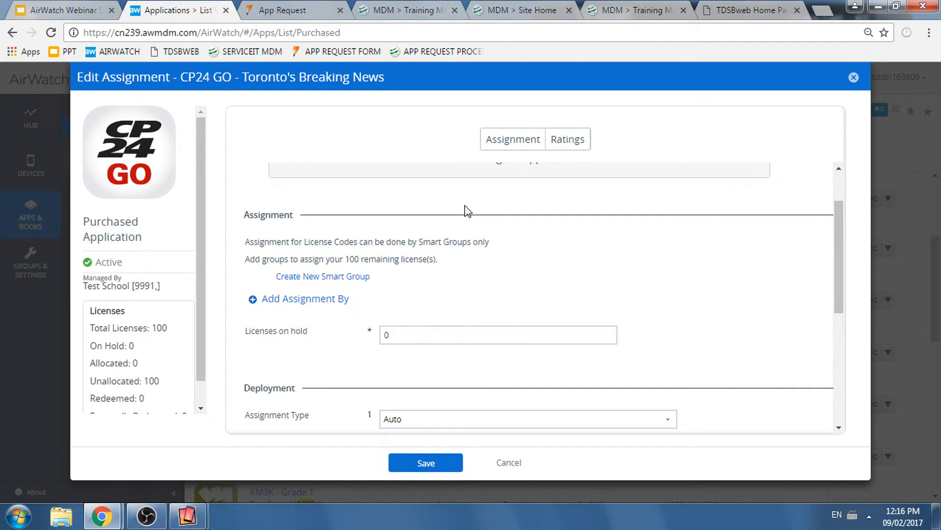
scroll(572, 308, up, 1)
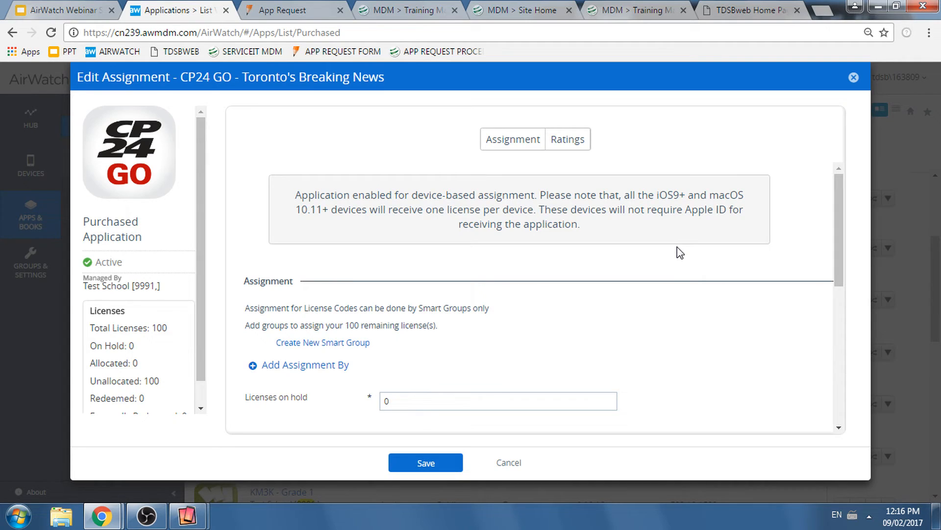
click(277, 367)
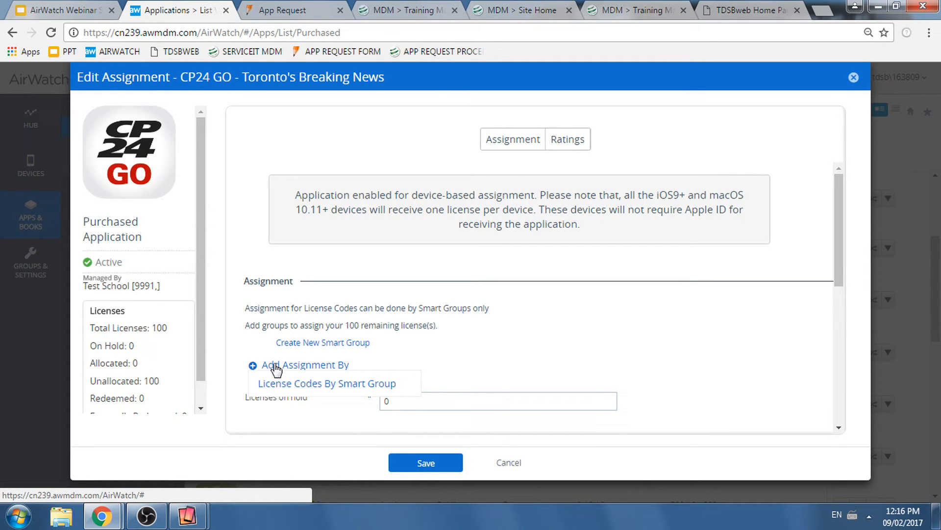
click(312, 384)
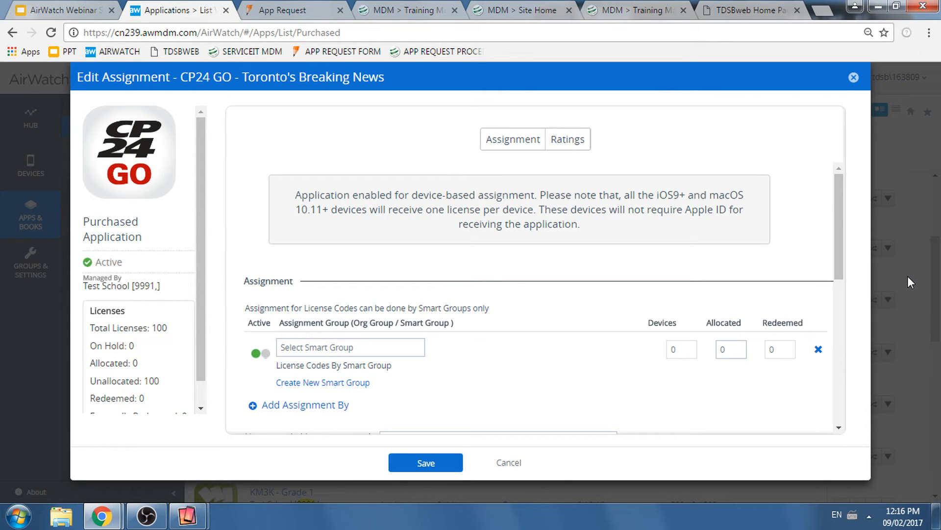
click(371, 347)
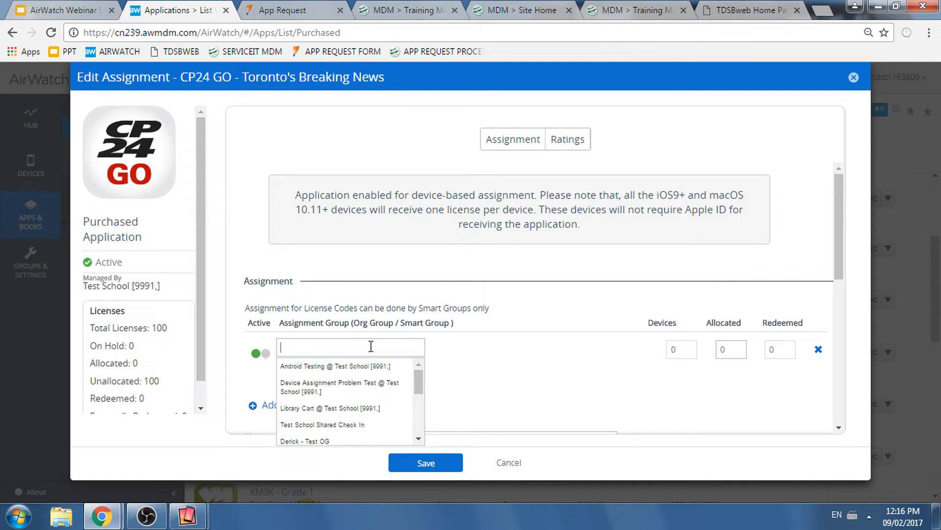
click(346, 408)
- Add a second license code assignment to CP24 GO for the Android Testing smart group
scroll(333, 372, down, 1)
mouse_move(326, 337)
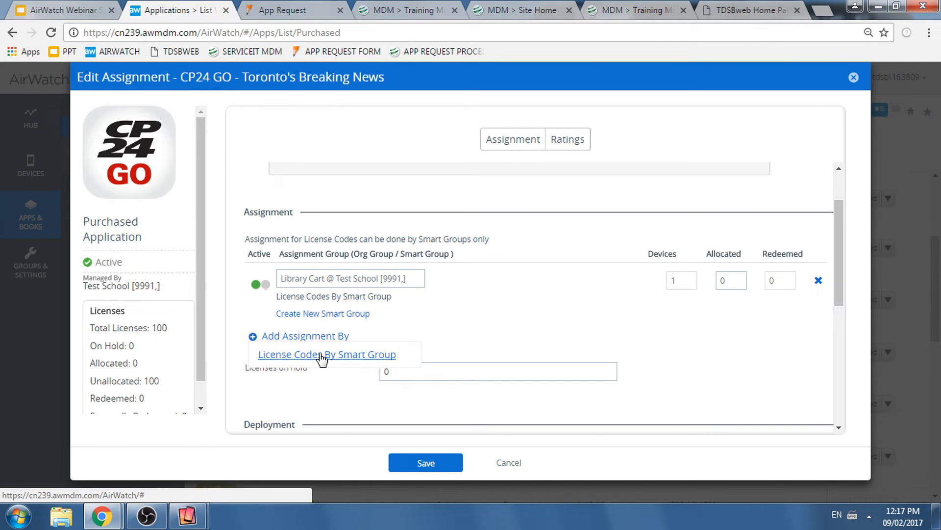
click(321, 355)
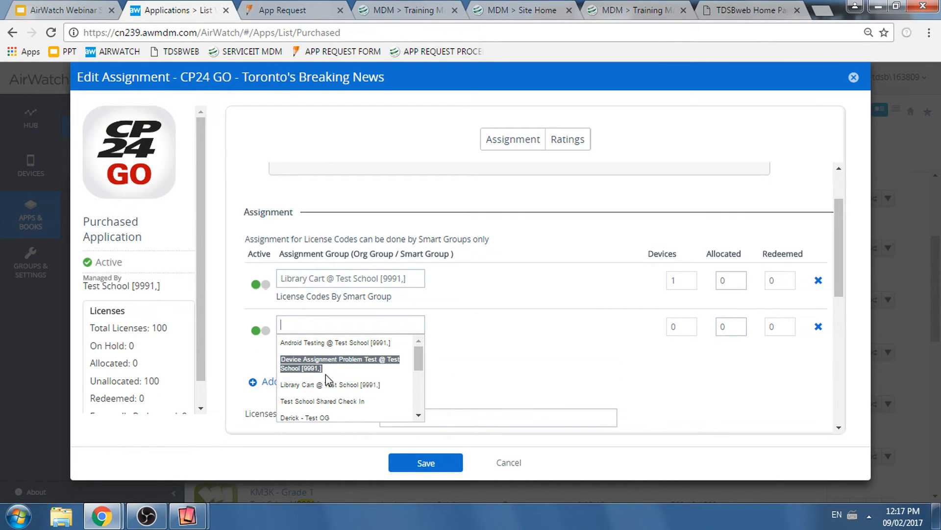
scroll(325, 375, down, 1)
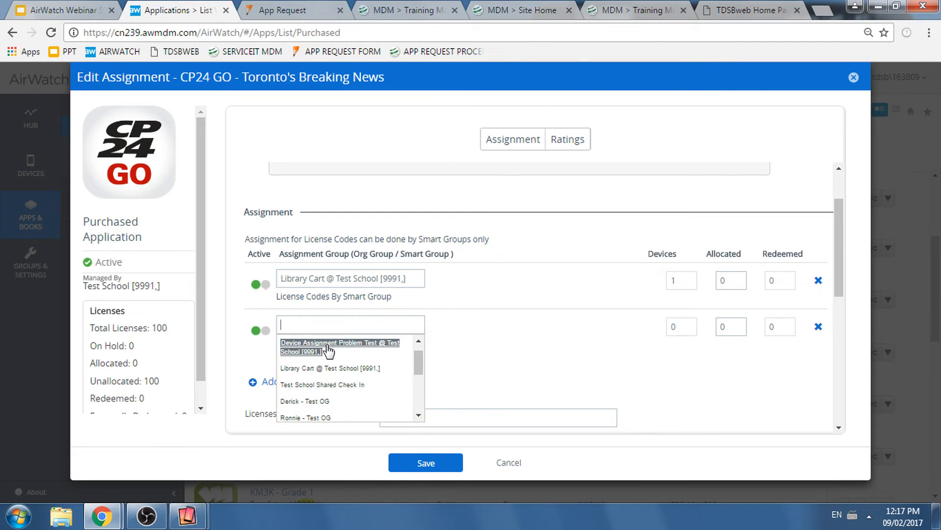
scroll(328, 349, up, 1)
click(328, 349)
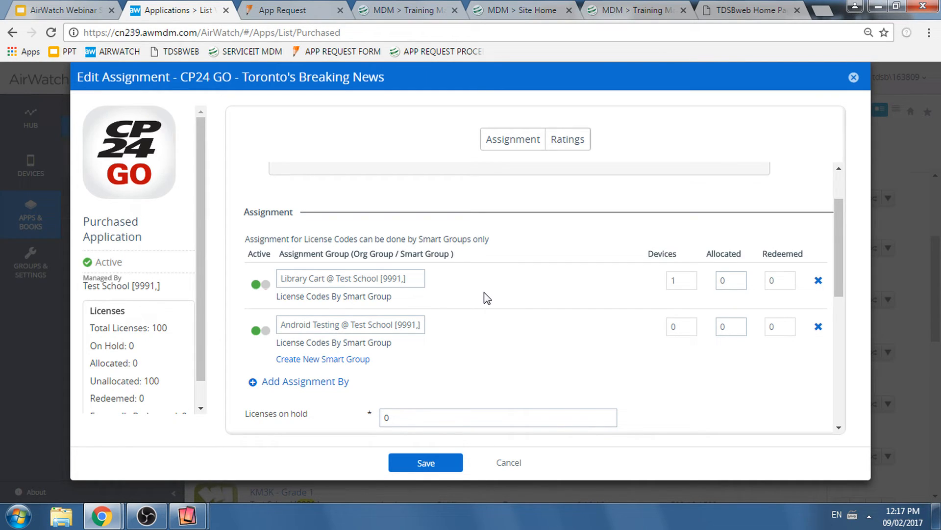
- Remove the Android Testing assignment from CP24 GO and allocate 20 licenses to the Library Cart smart group
click(817, 327)
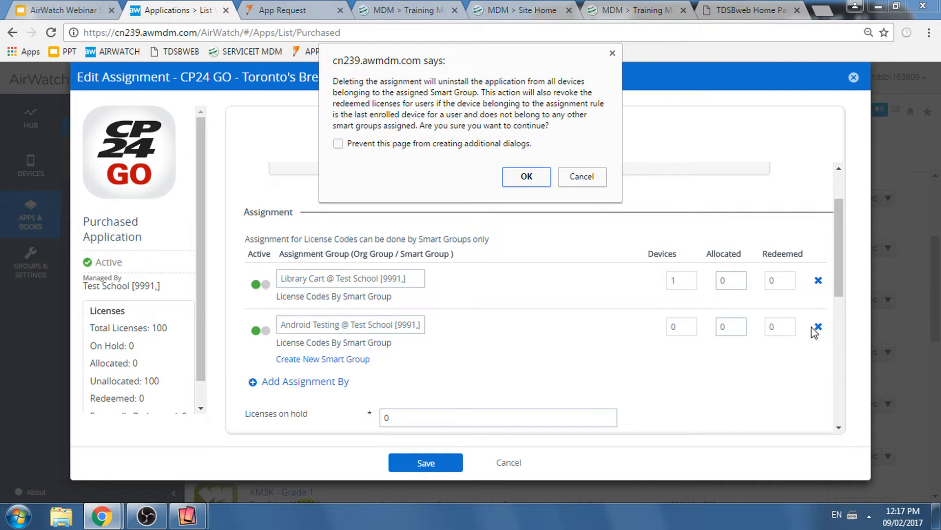
key(Return)
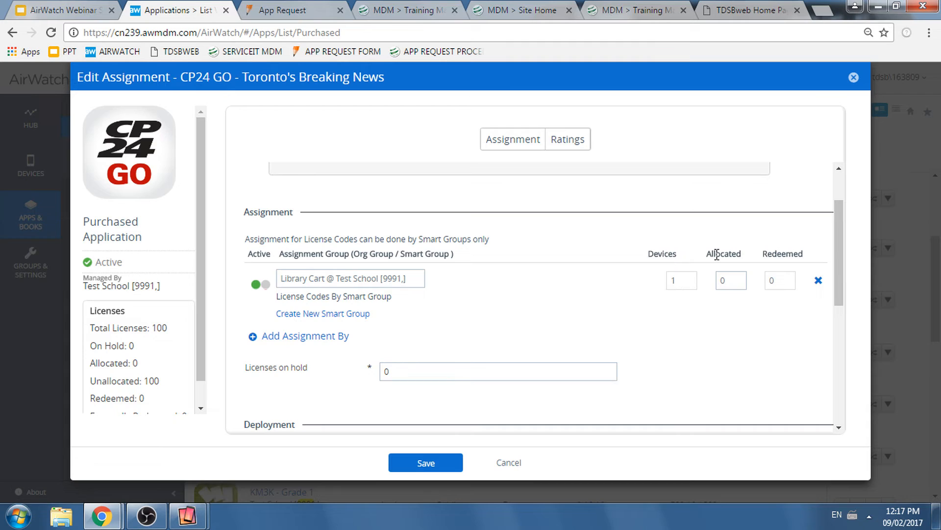
double_click(734, 283)
click(679, 285)
key(BackSpace)
text(1)
double_click(726, 281)
text(20)
- Check the total, allocated and unallocated license counts in the CP24 GO license summary
scroll(201, 181, down, 1)
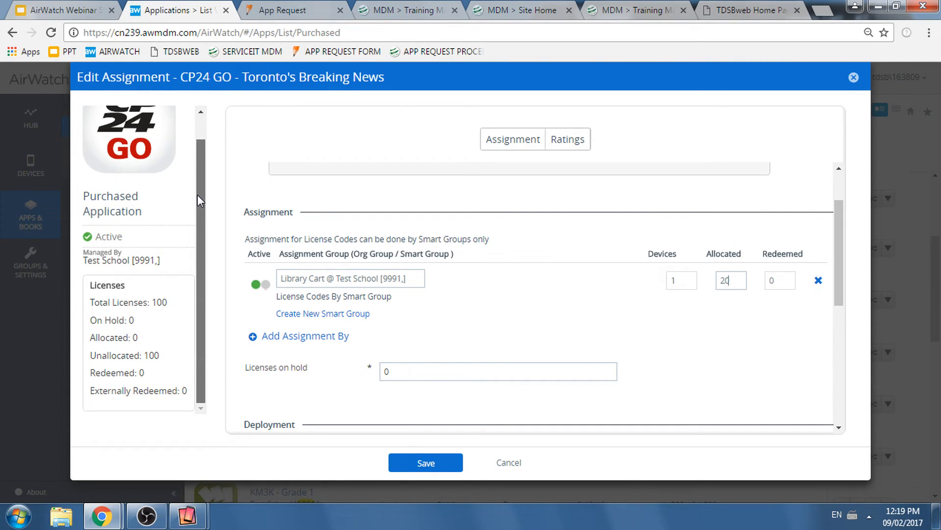
drag(153, 302, 149, 303)
click(154, 321)
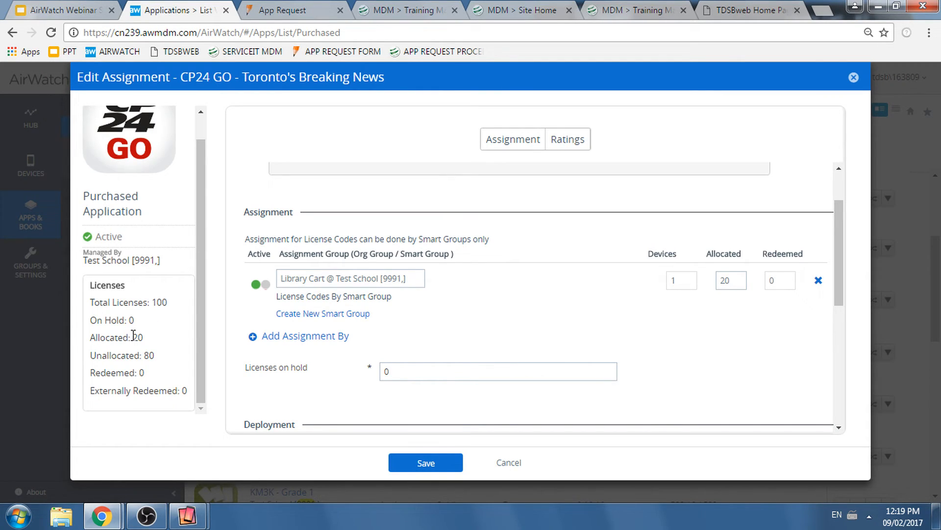
click(158, 360)
- Switch to the App Request form and review the instructions on unanswered requests and billing issues
click(282, 10)
scroll(475, 252, up, 15)
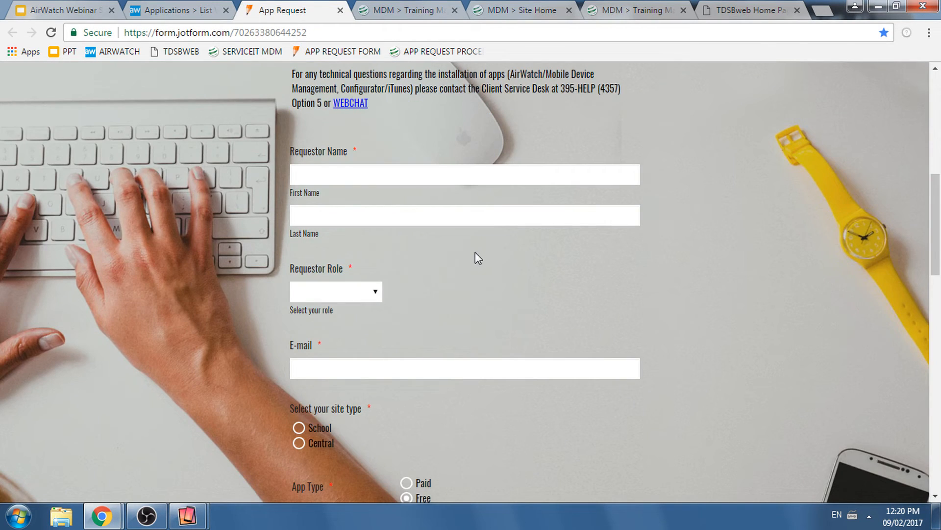
scroll(475, 252, up, 6)
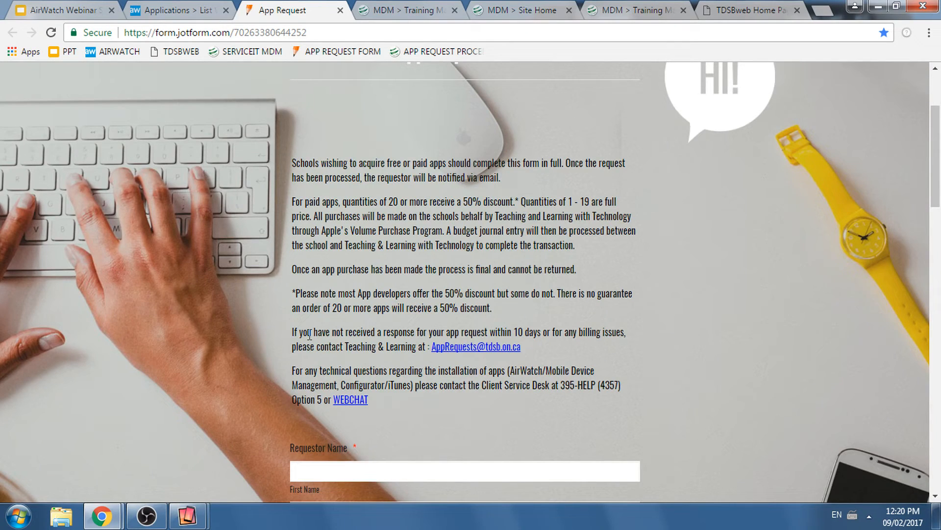
drag(303, 333, 634, 331)
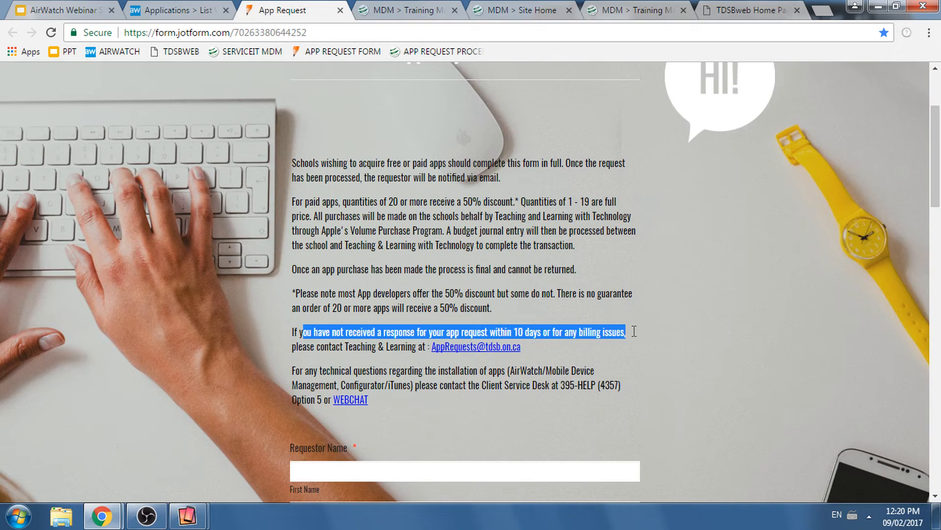
drag(634, 331, 548, 354)
click(548, 353)
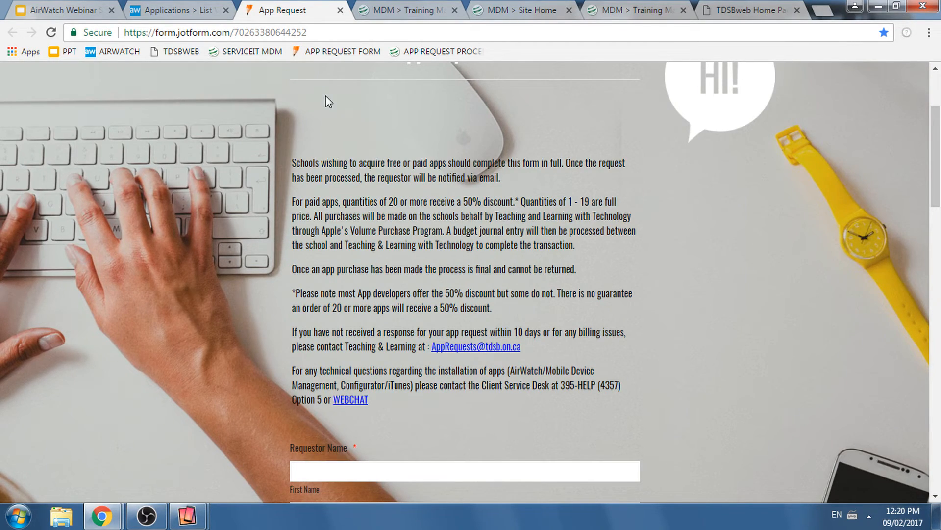
- Return to the CP24 GO assignment and compare its total, allocated and unallocated licenses
click(179, 10)
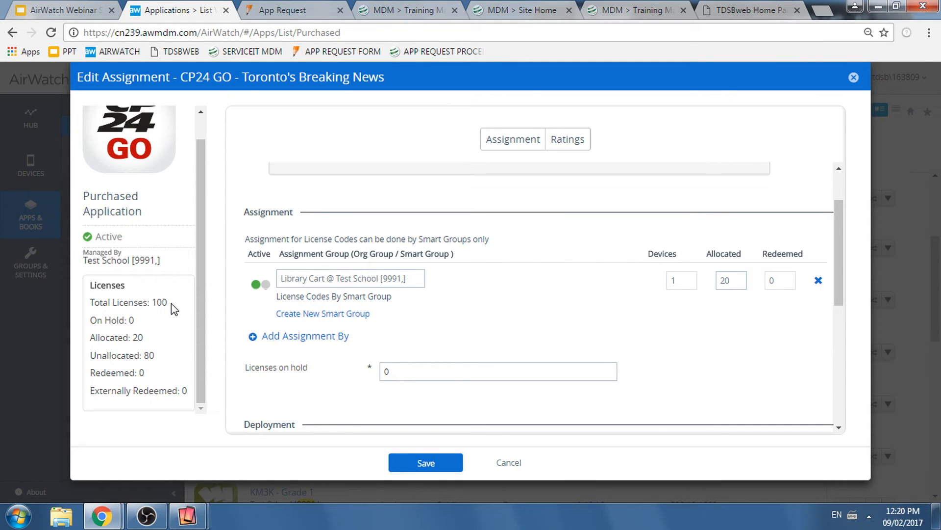
click(152, 302)
double_click(138, 337)
double_click(148, 355)
- Review the CP24 GO deployment options and set the assignment type to On Demand
scroll(838, 307, down, 1)
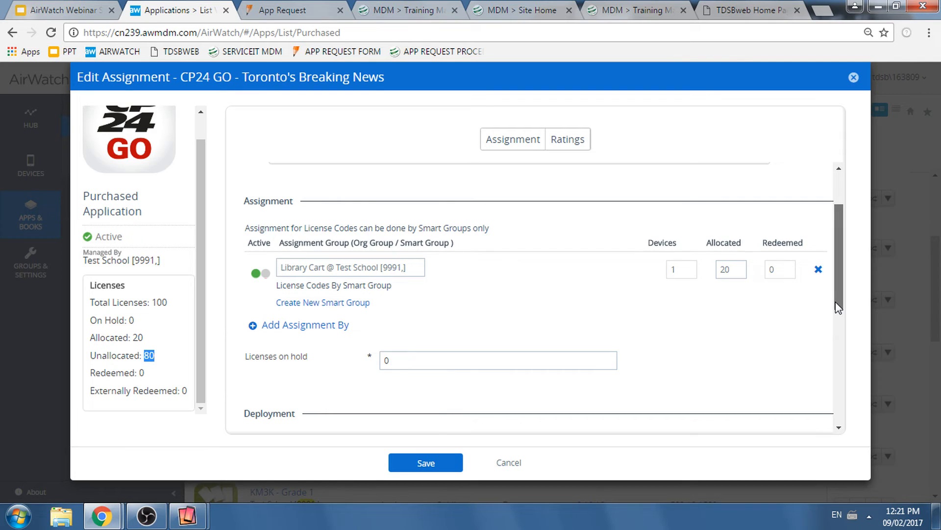
scroll(839, 307, down, 3)
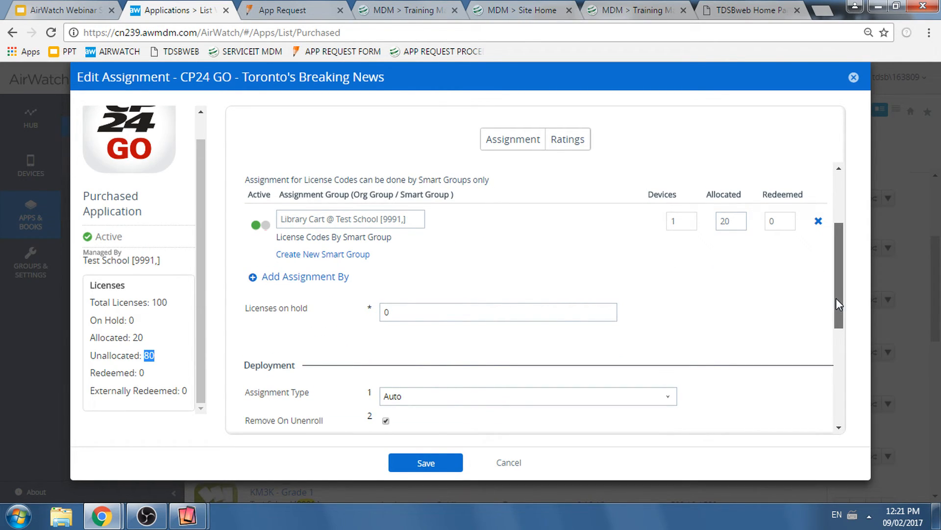
drag(836, 298, 835, 283)
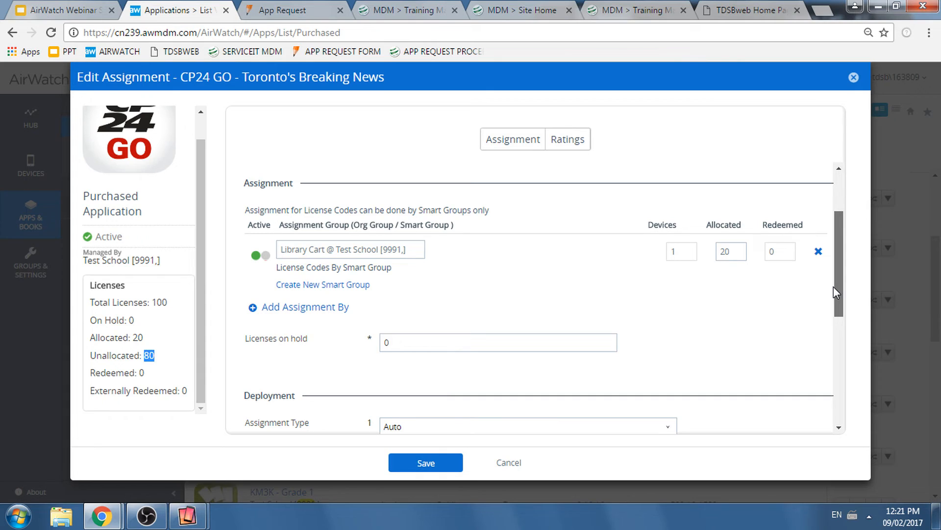
drag(833, 287, 835, 342)
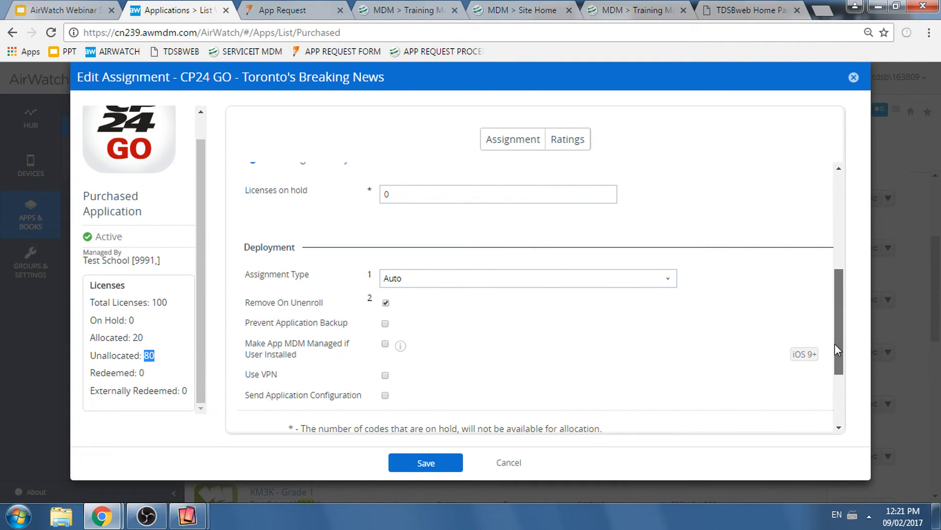
drag(837, 350, 837, 352)
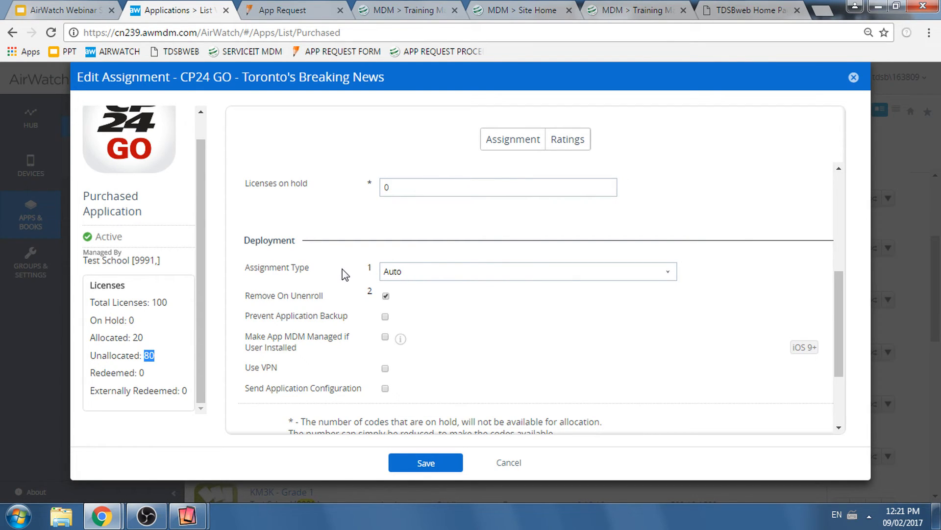
click(445, 277)
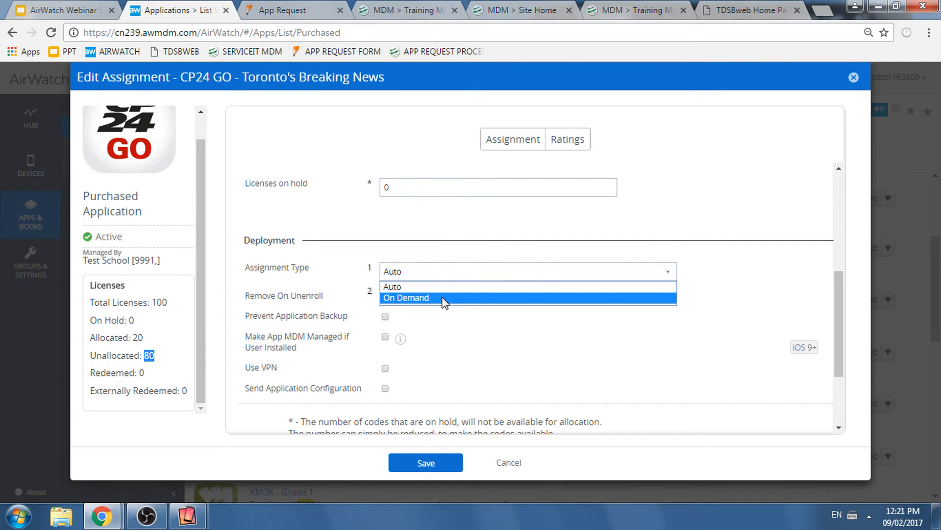
click(457, 287)
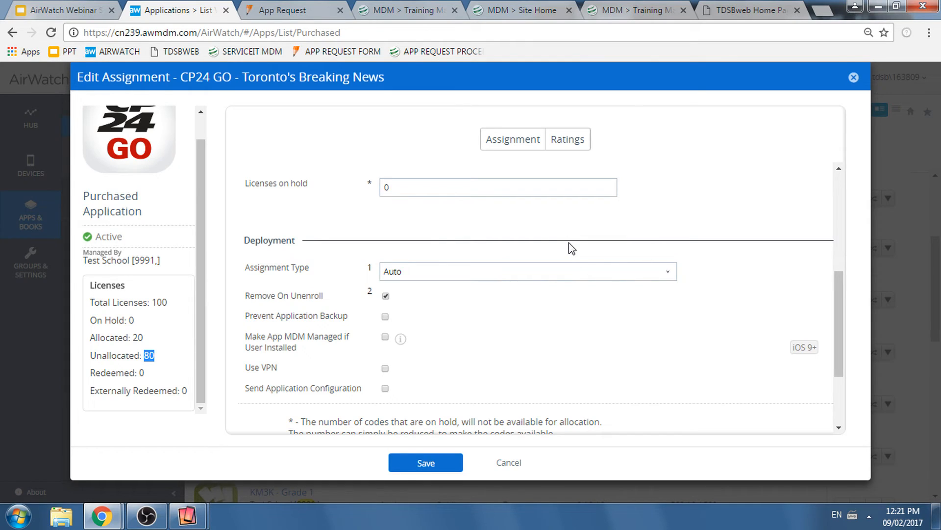
click(544, 271)
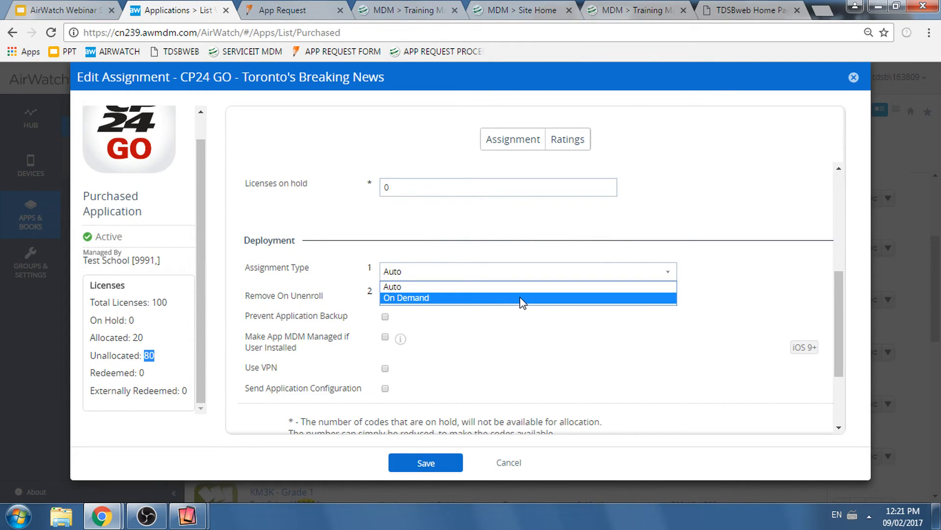
click(522, 298)
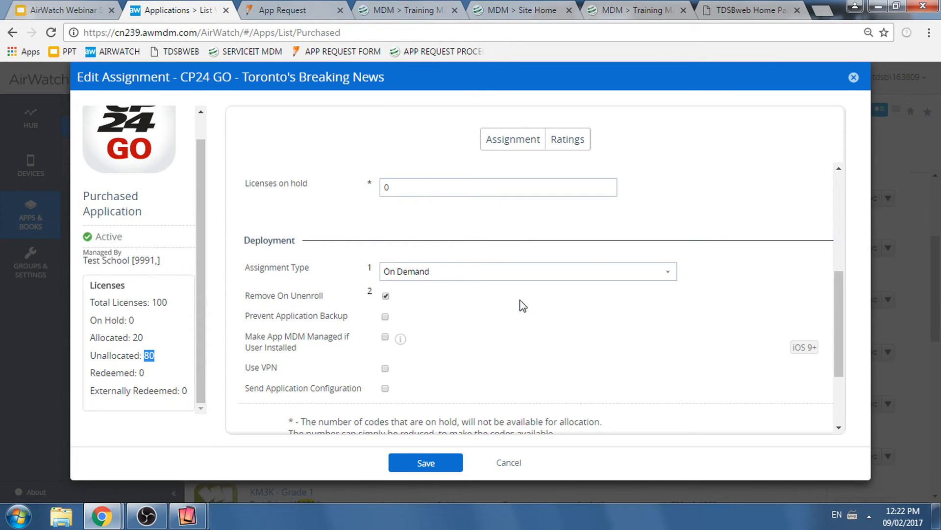
- Bring up the mirrored Library Cart iPad, enlarge and reposition its window to view the app catalog, and return to the assignment
key(alt+Tab)
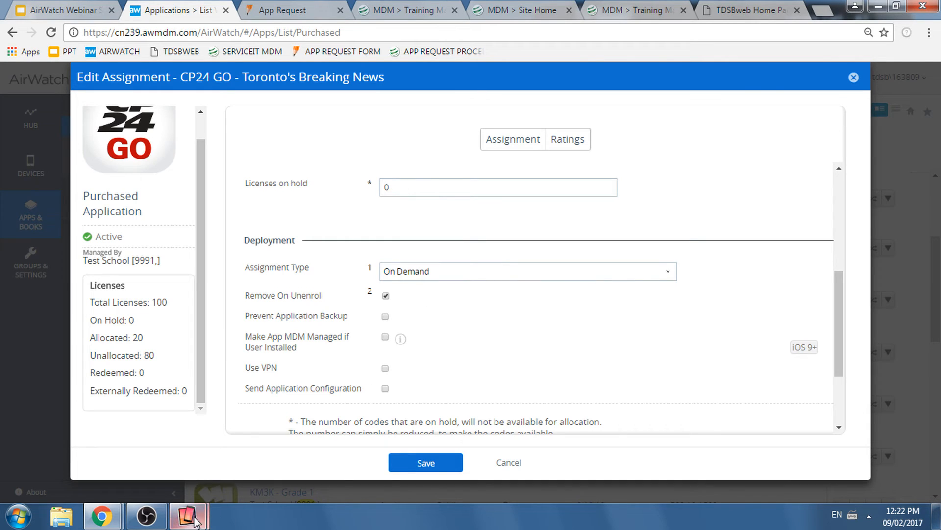
mouse_move(191, 522)
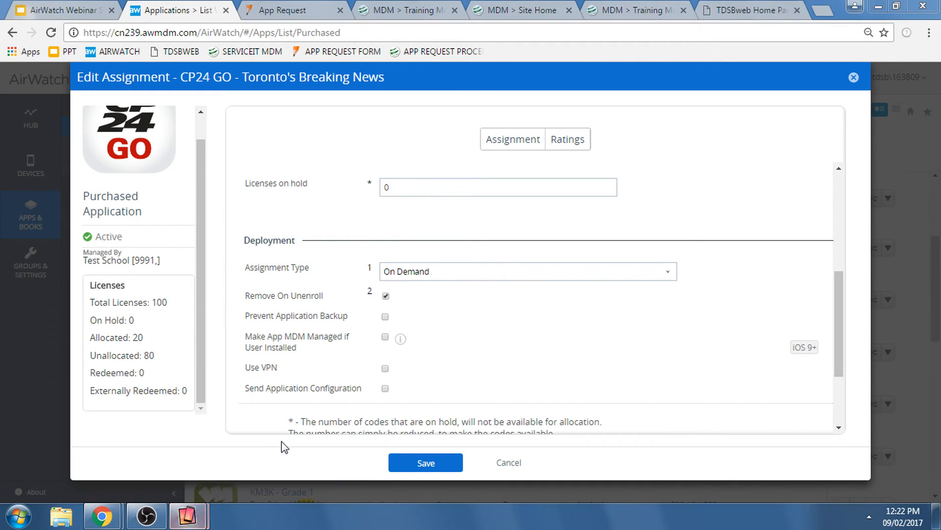
click(275, 472)
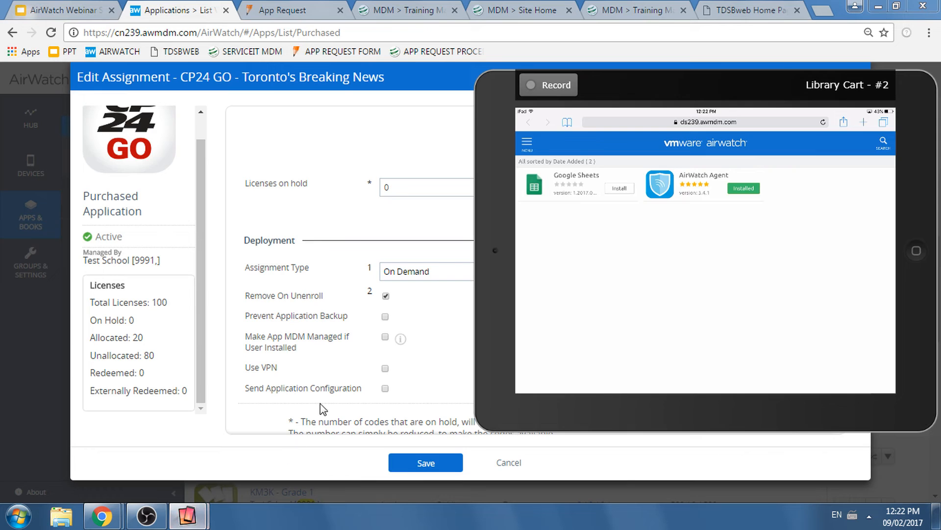
drag(620, 79, 620, 22)
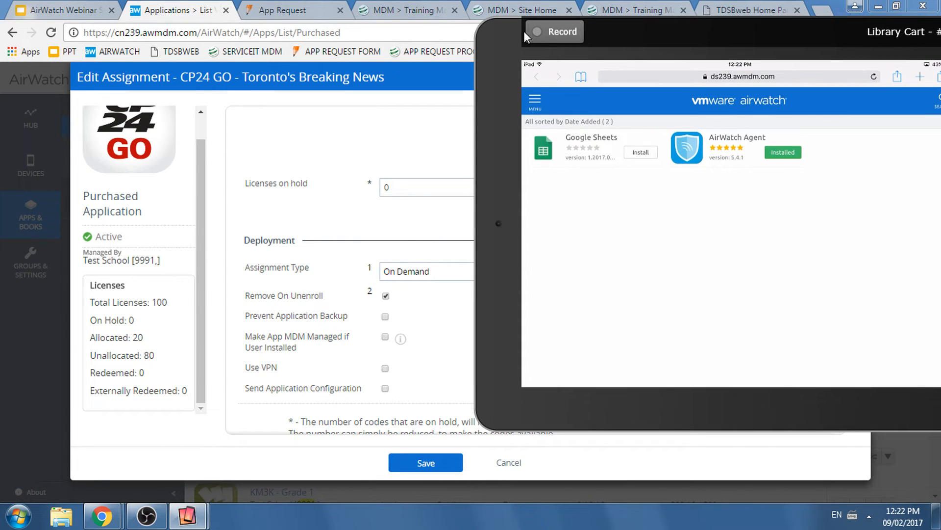
drag(479, 36, 203, 28)
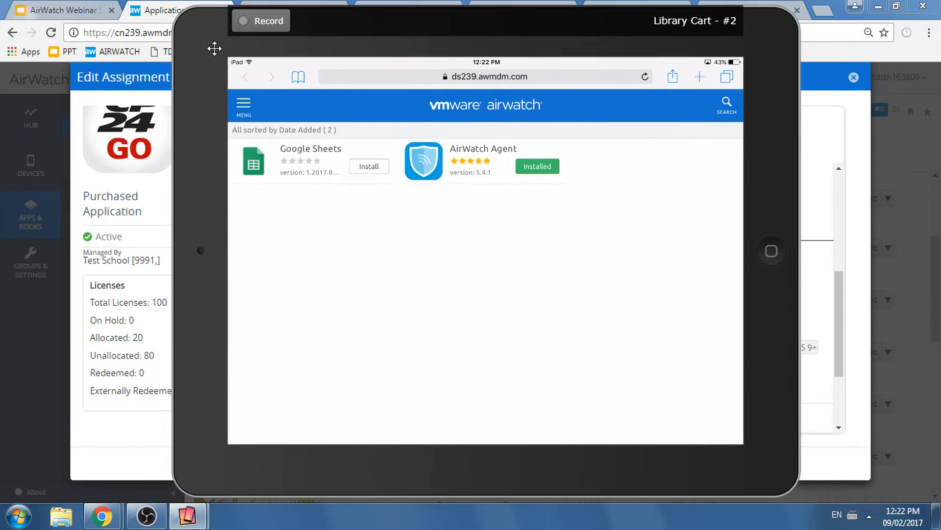
drag(240, 68, 212, 47)
click(93, 348)
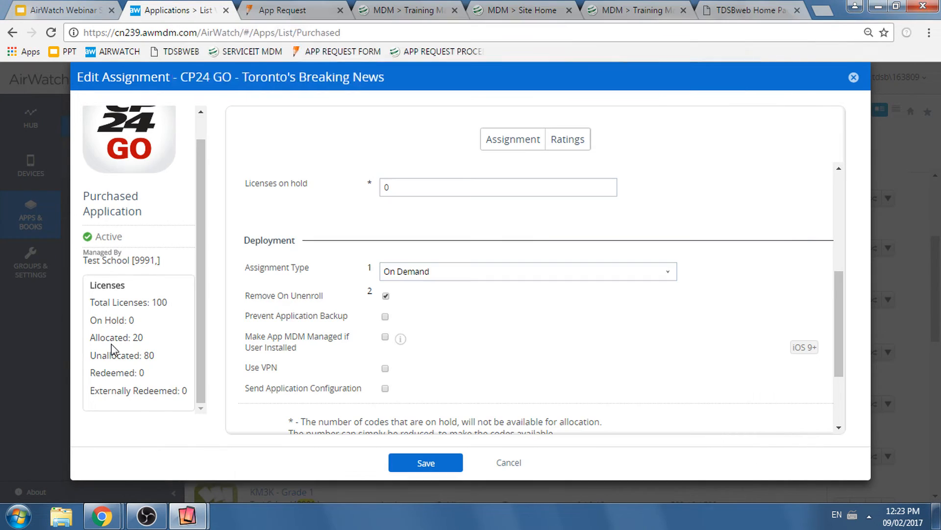
- Set the CP24 GO assignment type to Auto and save the assignment
click(449, 278)
click(444, 287)
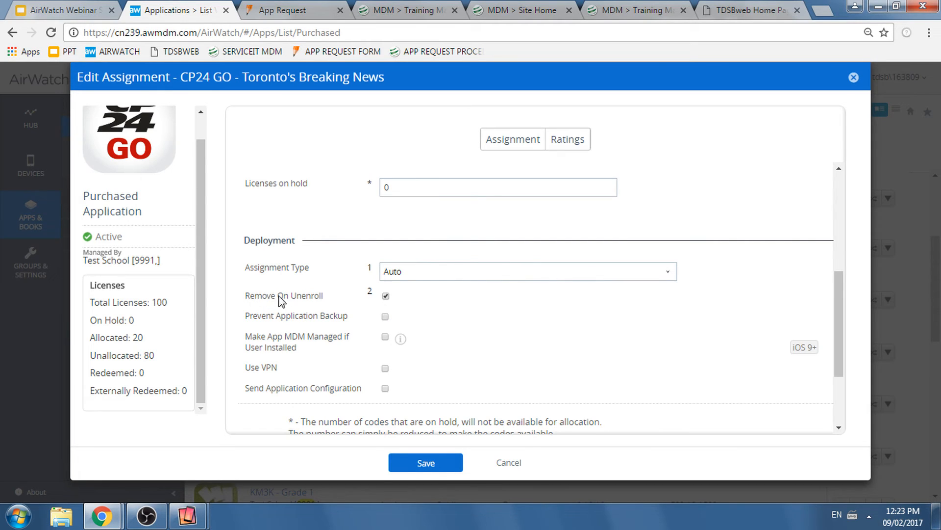
scroll(318, 339, down, 2)
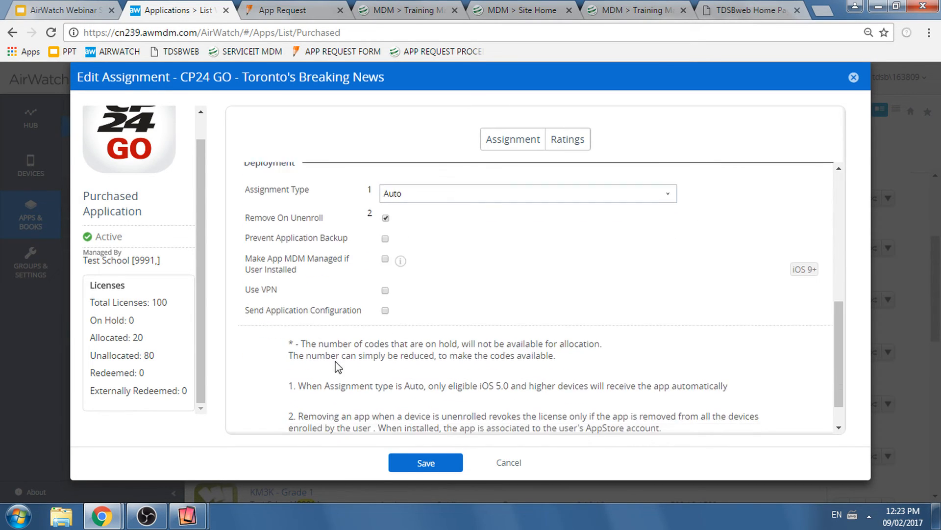
click(425, 463)
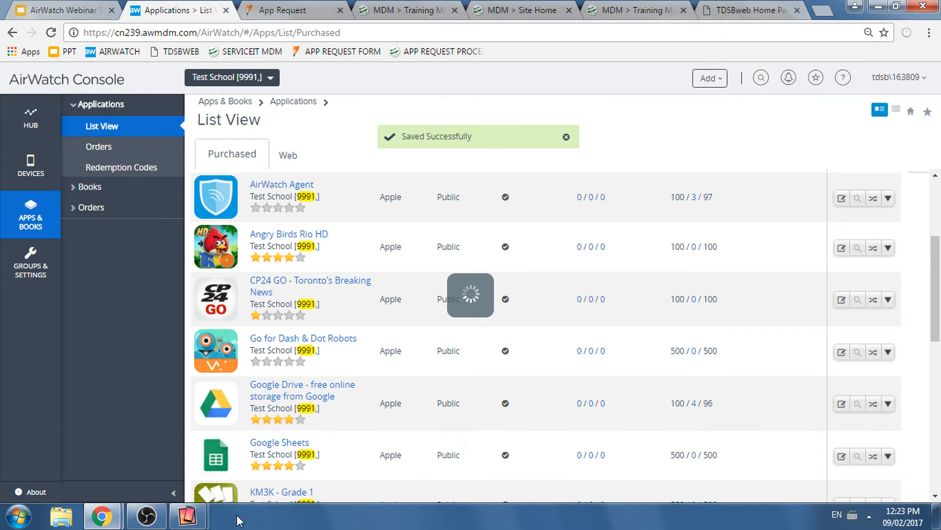
- Check the mirrored Library Cart iPad's home screen for the assigned app and return to the AirWatch Console
mouse_move(186, 515)
click(305, 463)
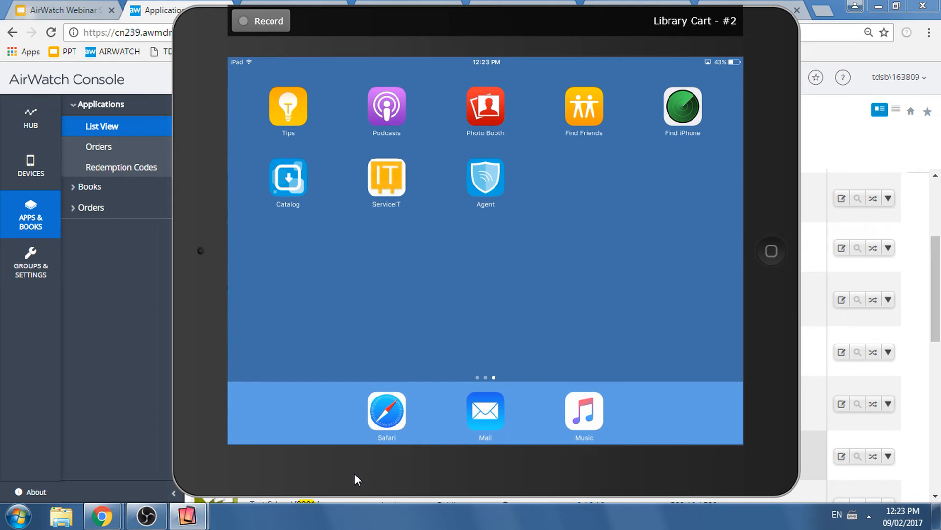
click(120, 329)
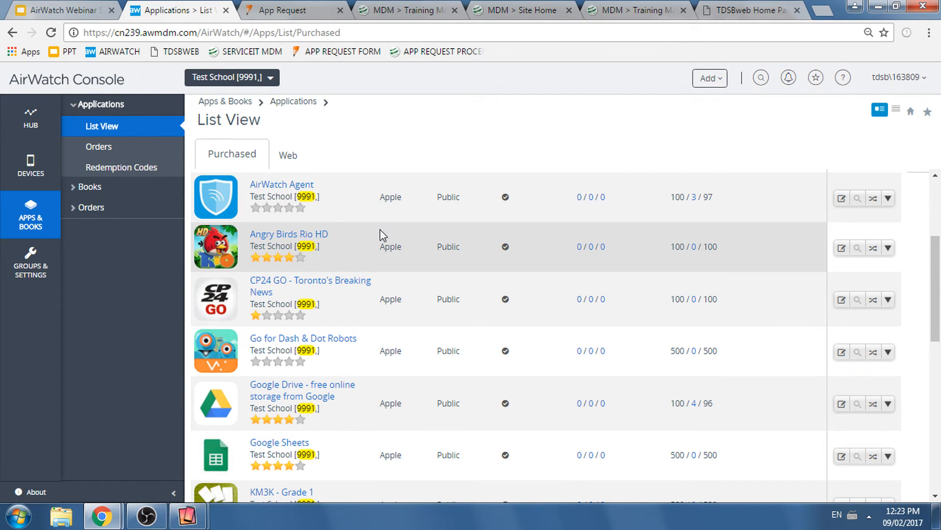
- Look through the test school's purchased applications down to the end of the list
scroll(380, 236, down, 1)
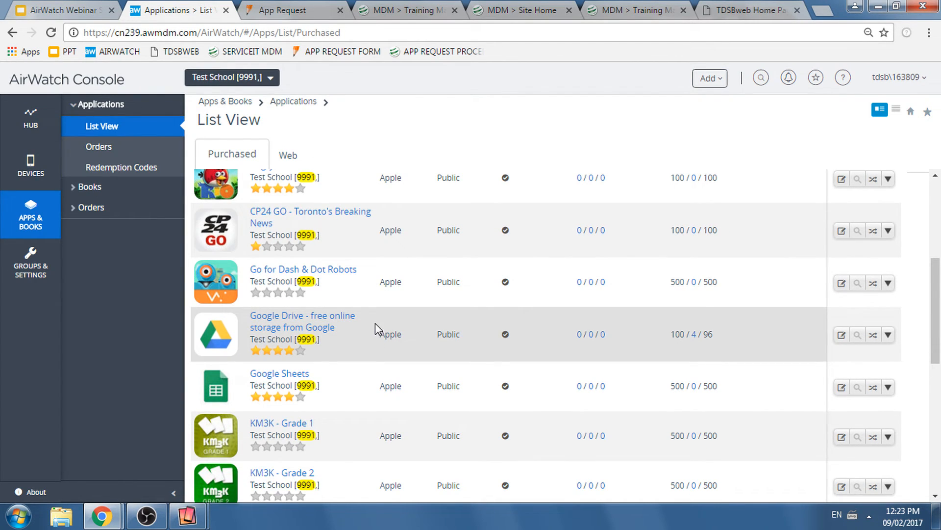
scroll(375, 323, up, 3)
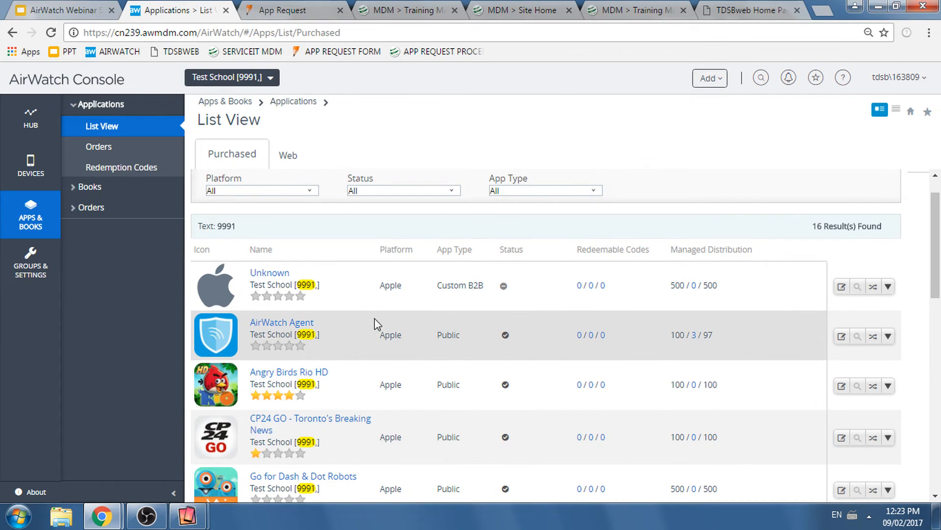
scroll(375, 322, down, 1)
scroll(384, 320, up, 2)
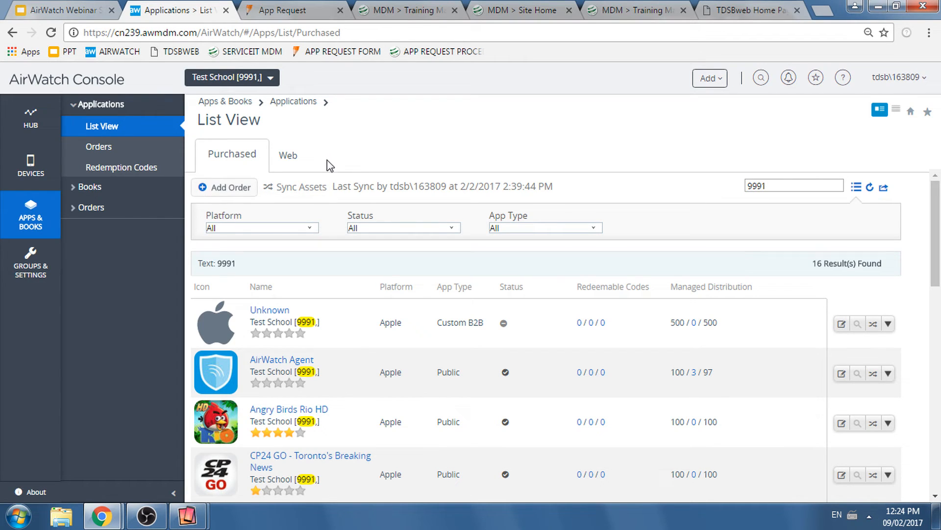
scroll(330, 299, down, 1)
scroll(331, 314, down, 2)
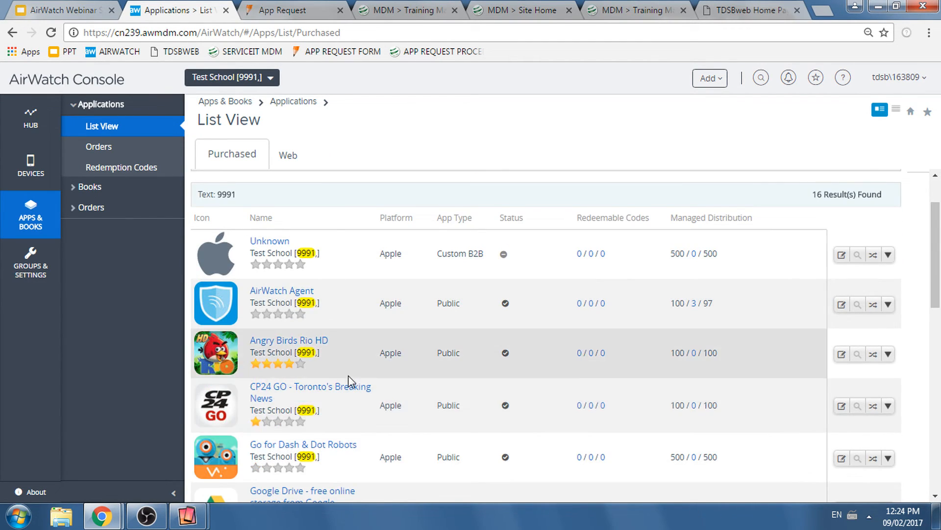
scroll(347, 377, down, 3)
scroll(313, 319, down, 5)
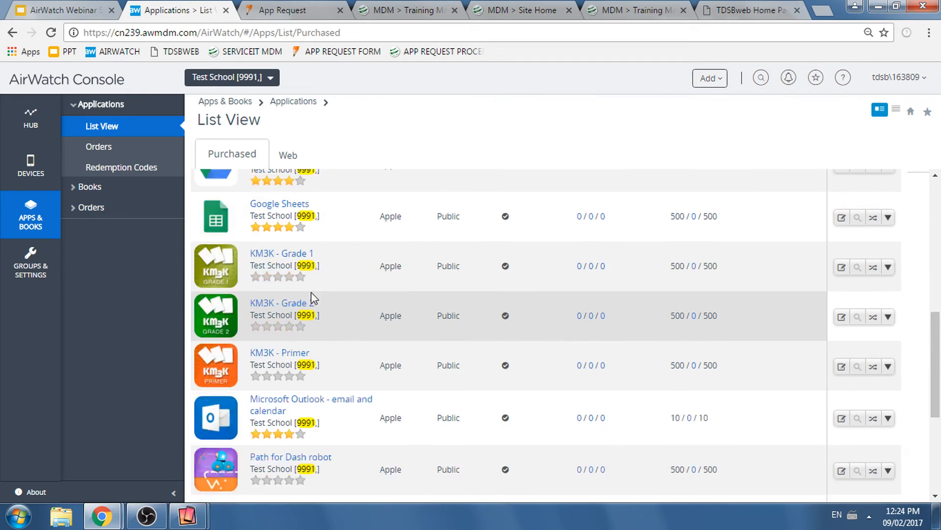
scroll(326, 344, down, 3)
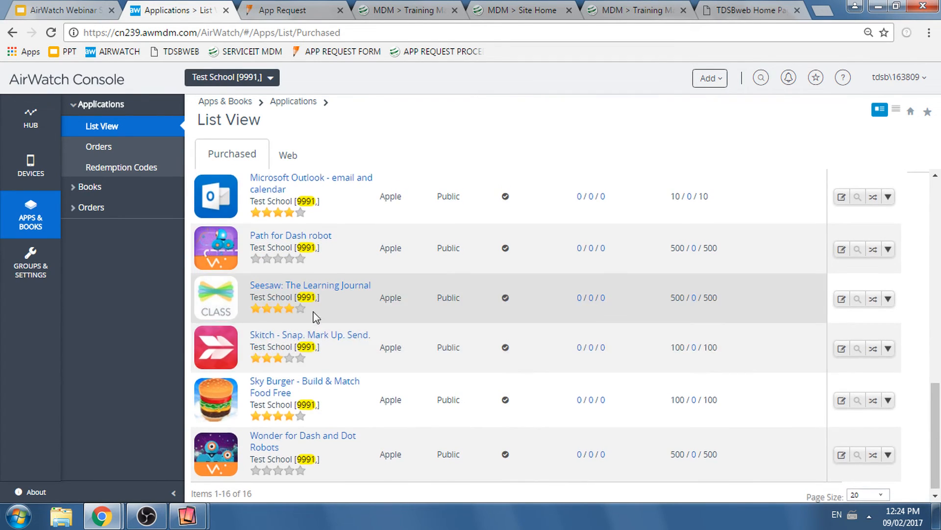
- Sync the purchased apps and licenses from Apple's VPP program and acknowledge the submitted request
scroll(313, 319, up, 10)
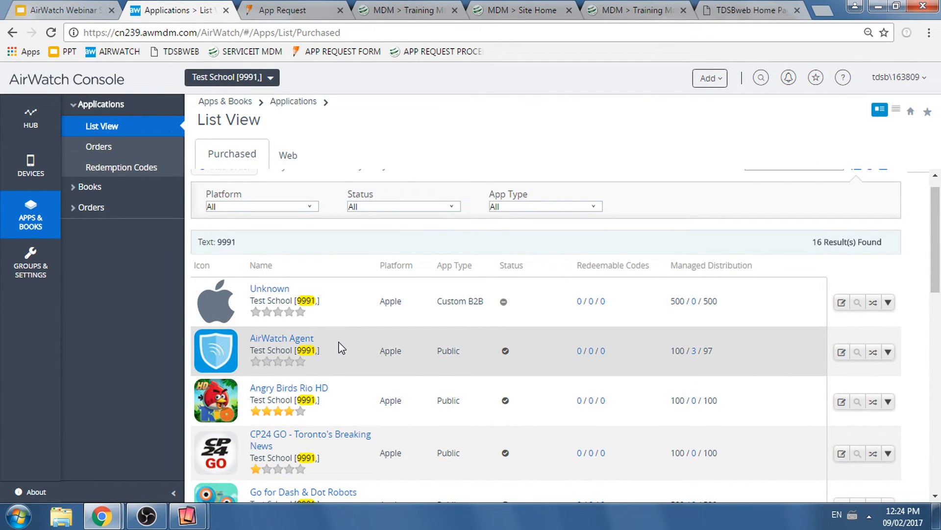
scroll(338, 349, down, 1)
scroll(353, 323, up, 2)
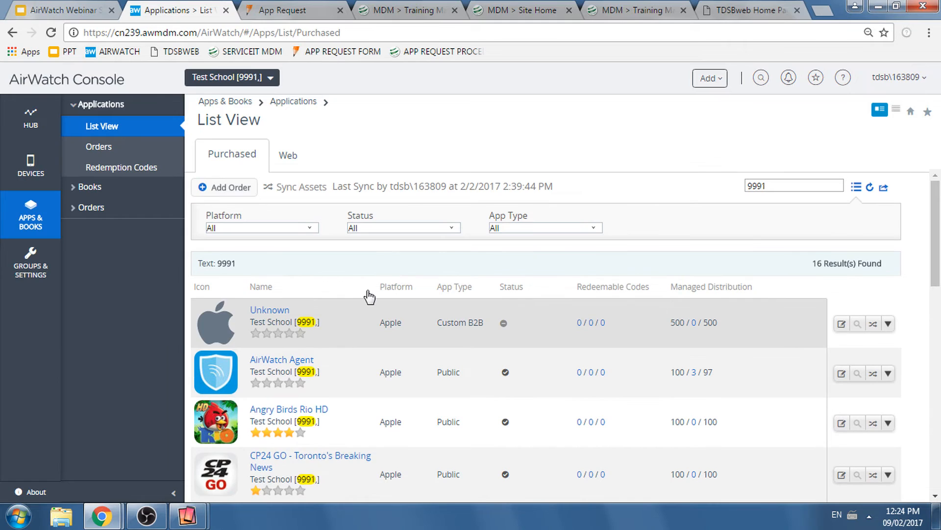
click(296, 194)
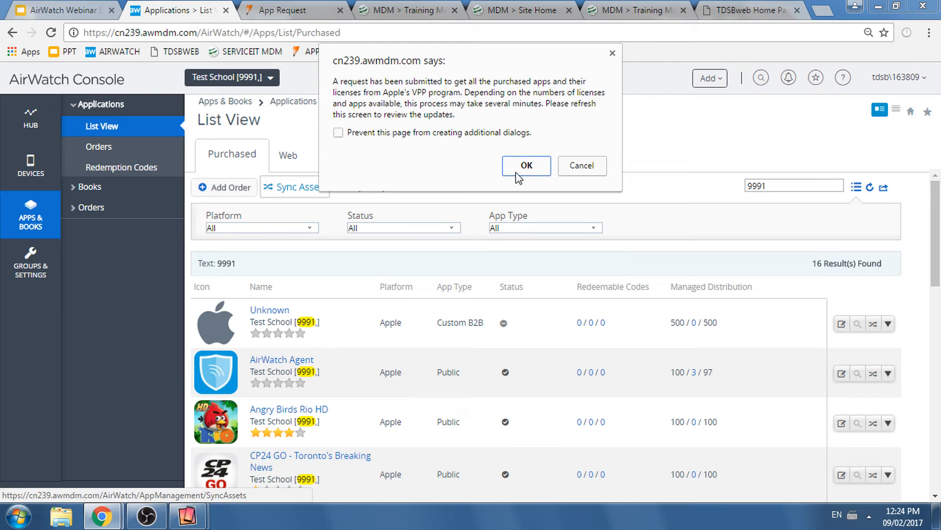
click(516, 172)
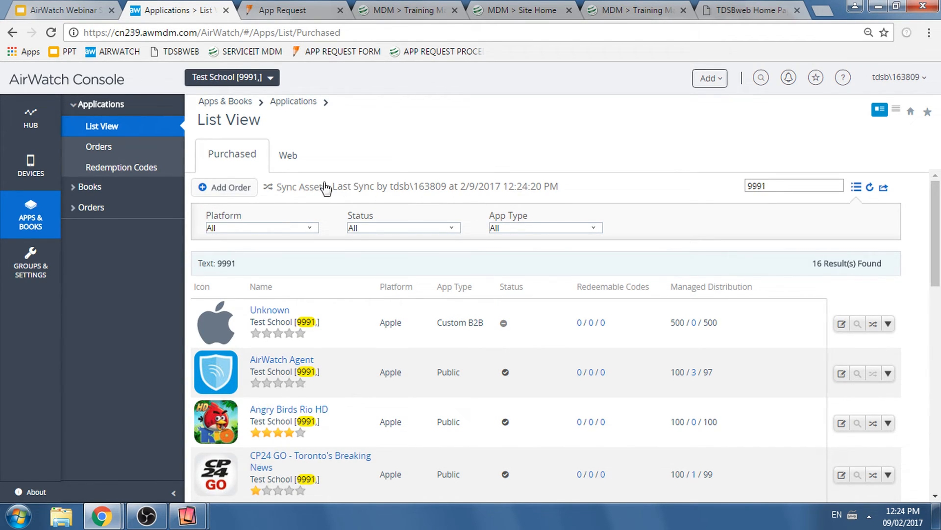
- Start a new web application for Test School on the Apple iOS platform and name it Virtual Library
click(287, 158)
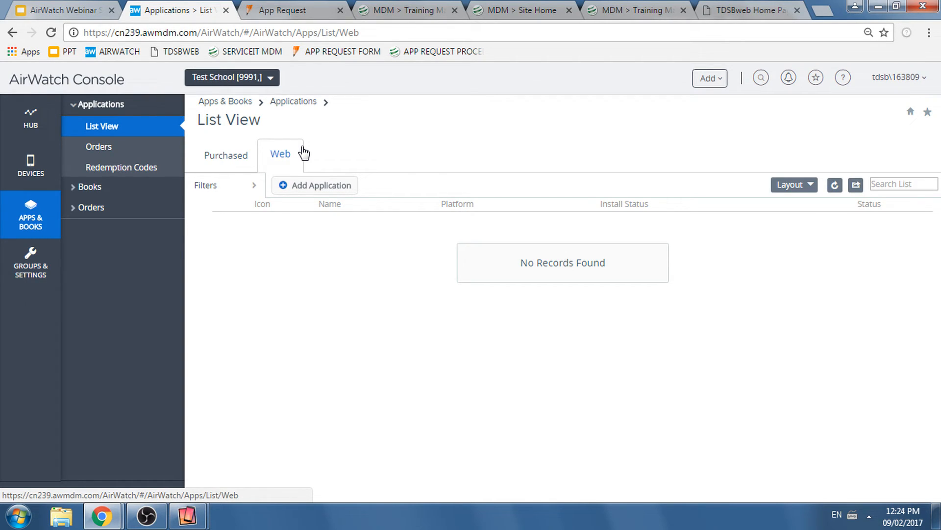
click(318, 186)
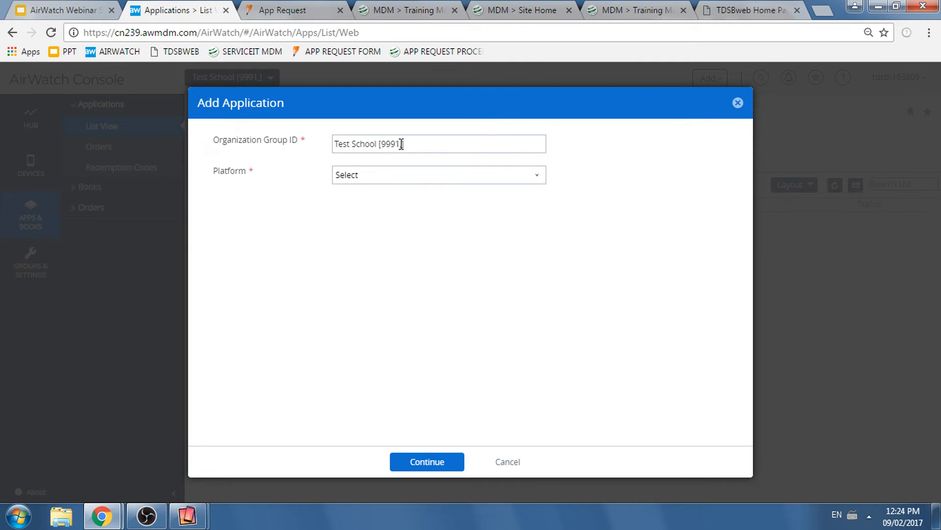
click(398, 178)
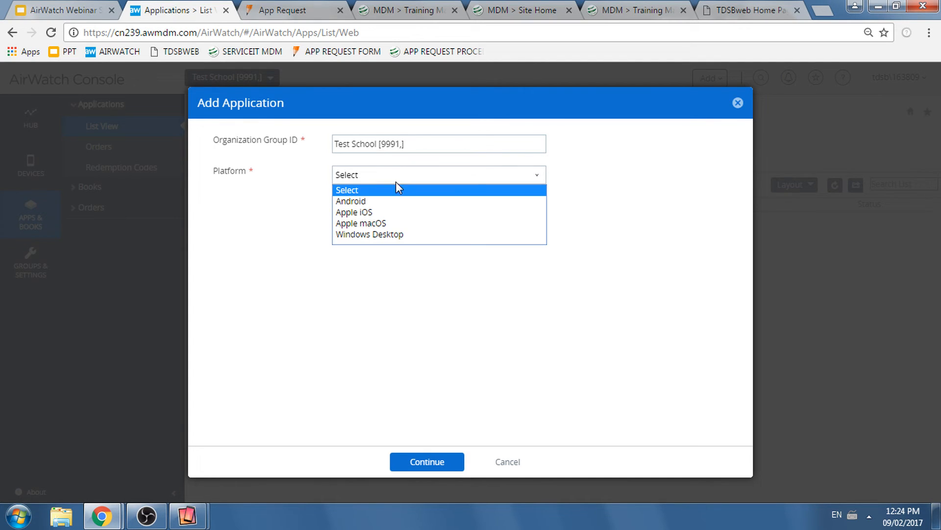
click(390, 211)
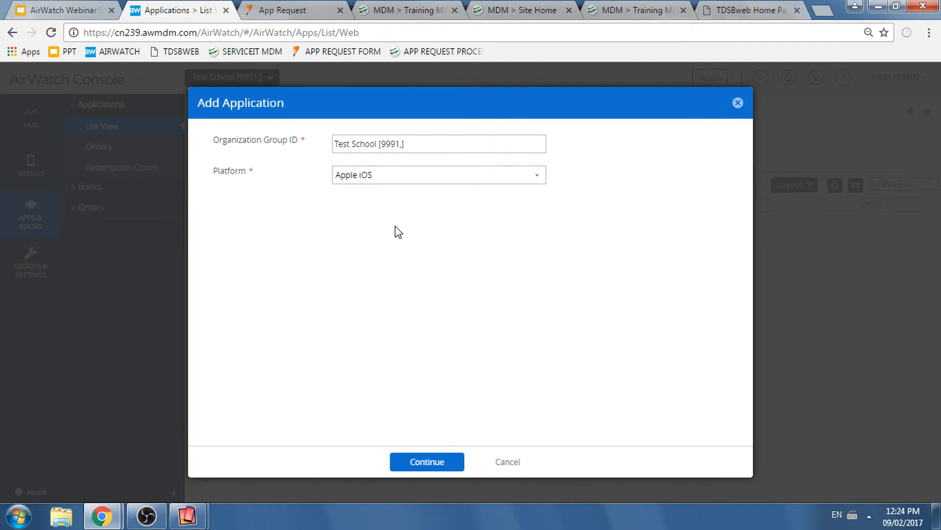
click(420, 462)
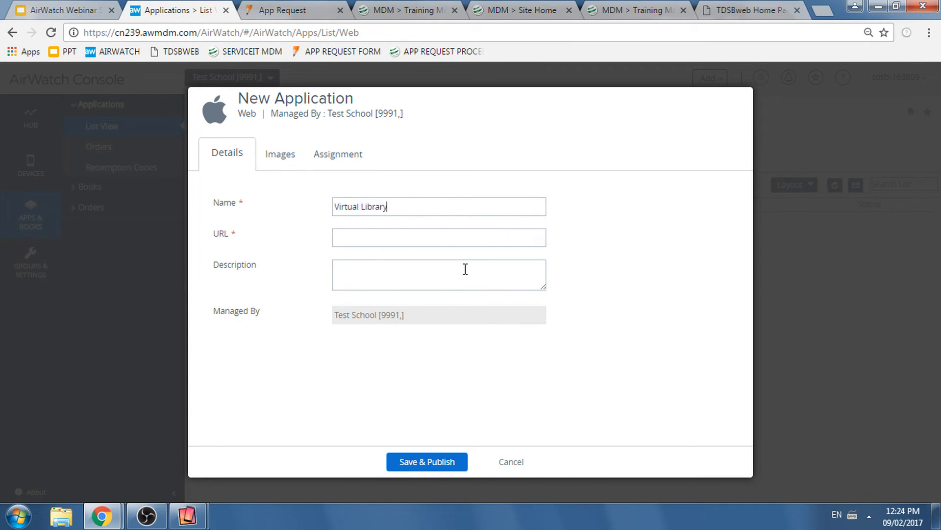
click(822, 11)
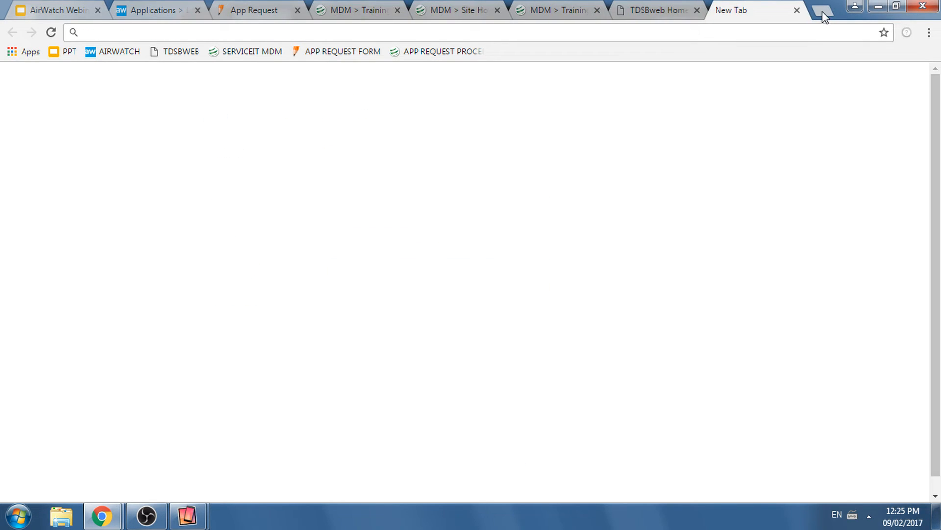
text(www.tdsb.on.ca)
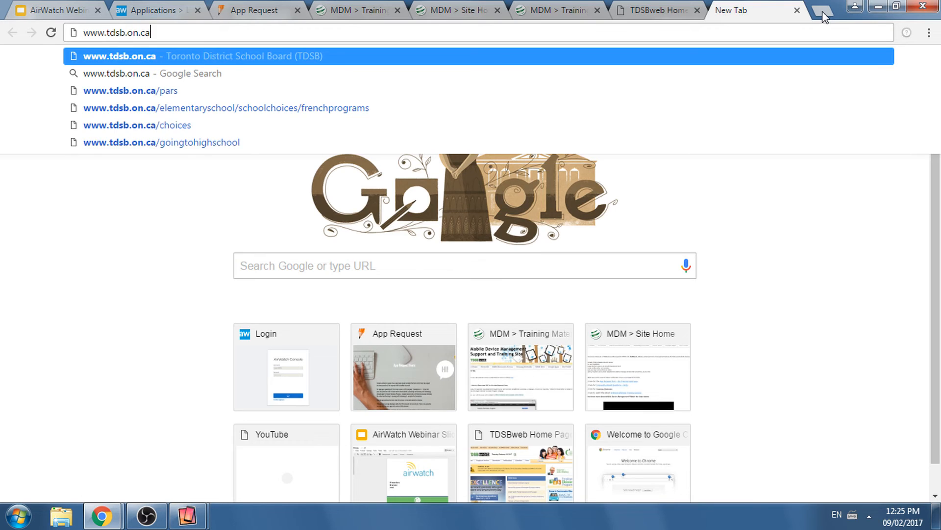
text(/library)
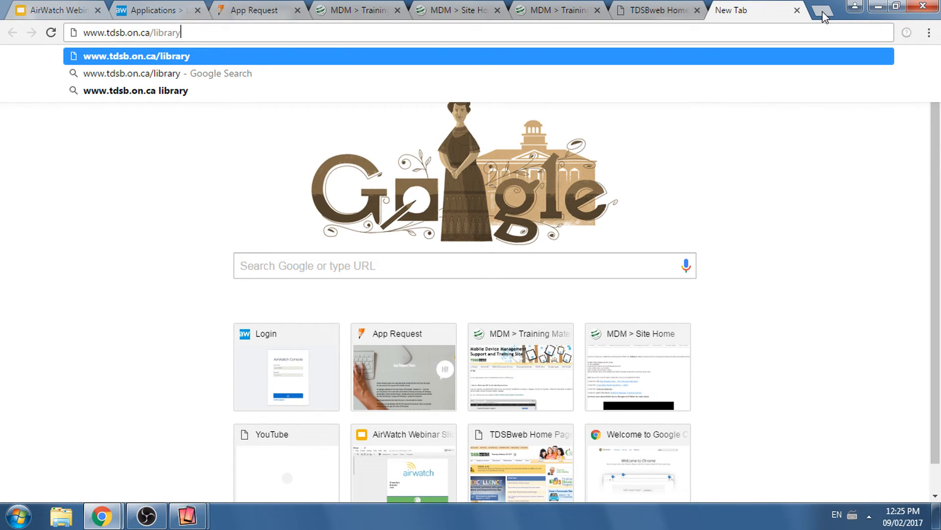
key(Return)
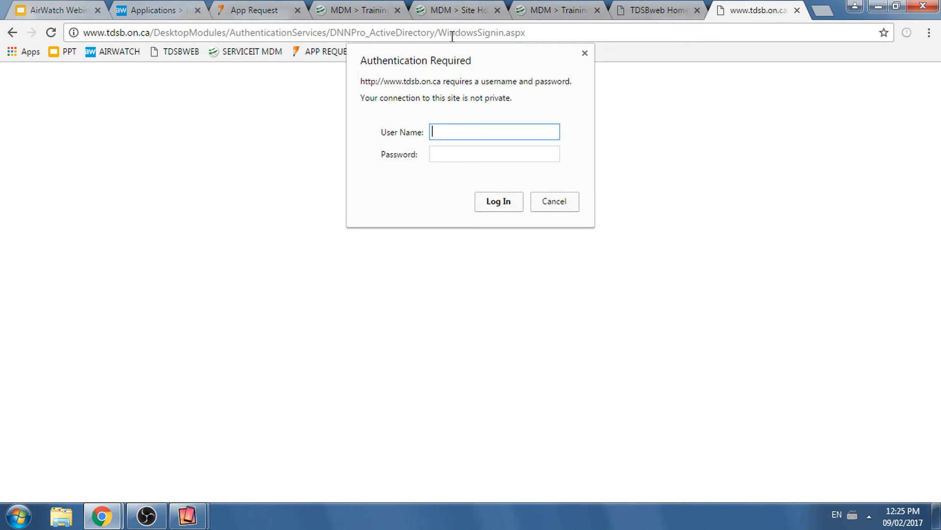
click(552, 202)
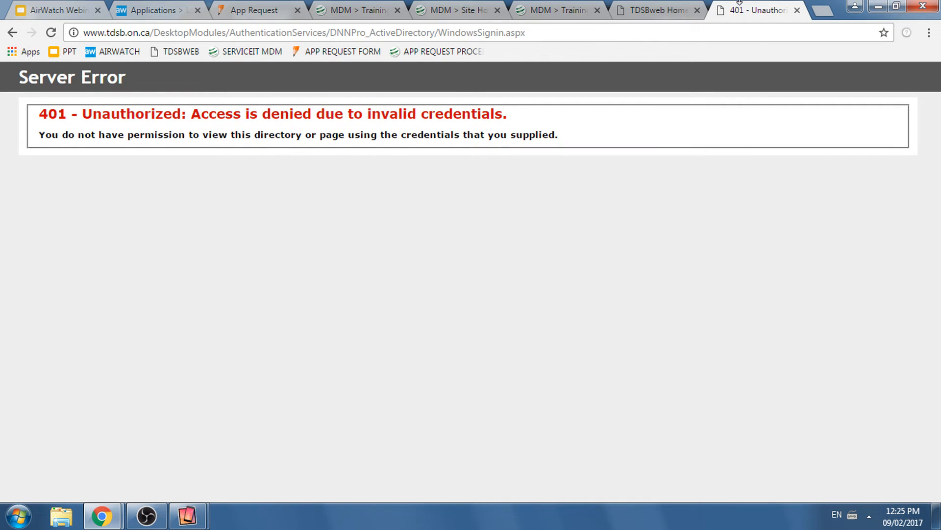
key(ctrl+w)
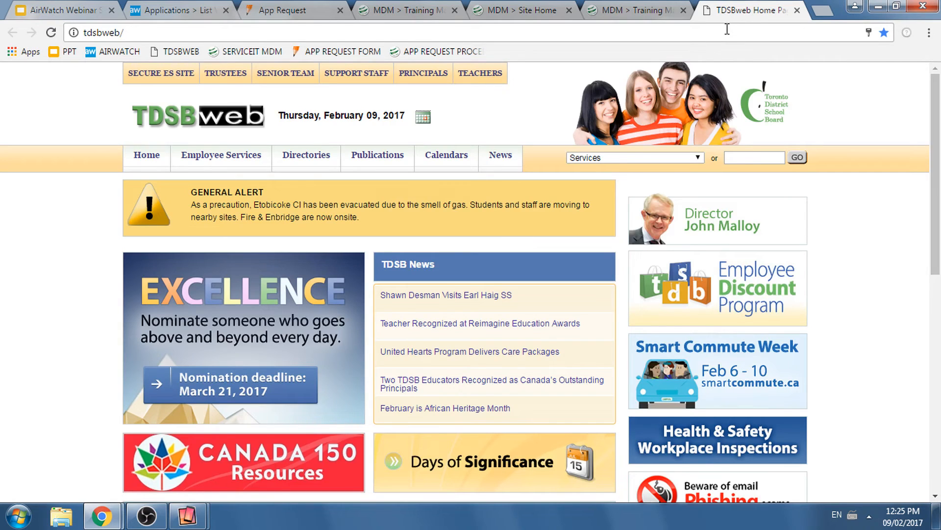
click(182, 14)
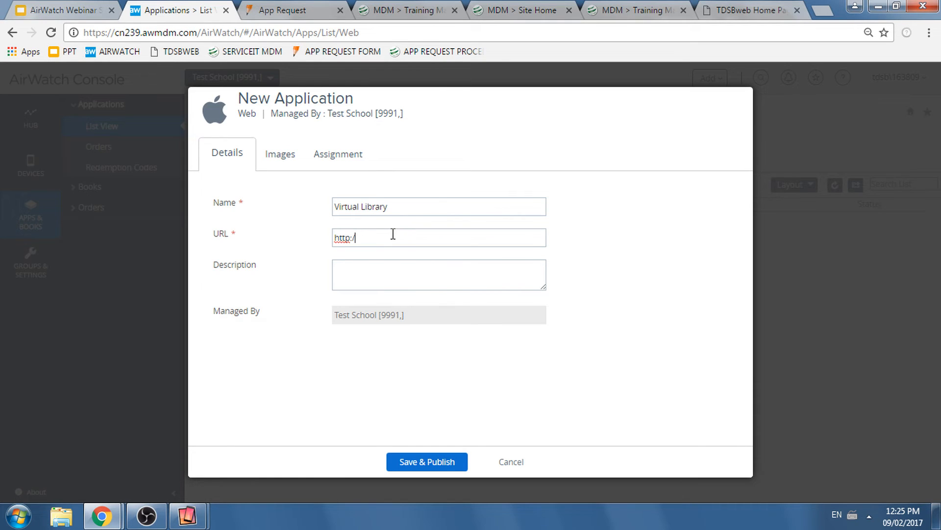
text(/www.tdsb.on/c)
key(BackSpace)
key(BackSpace)
key(BackSpace)
key(BackSpace)
text(c.ca/libra)
click(444, 277)
- Upload virtual library.png from the Desktop as the web application's icon and review its details and image
click(274, 156)
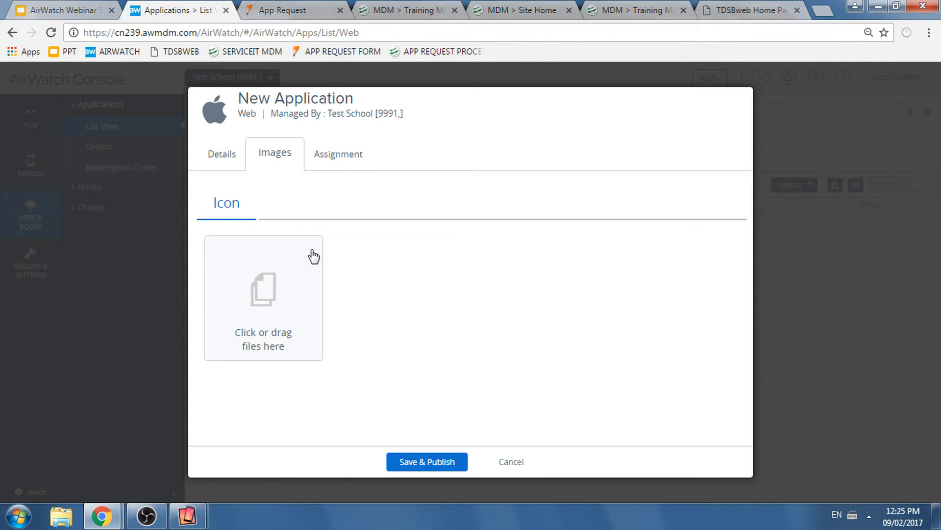
click(301, 334)
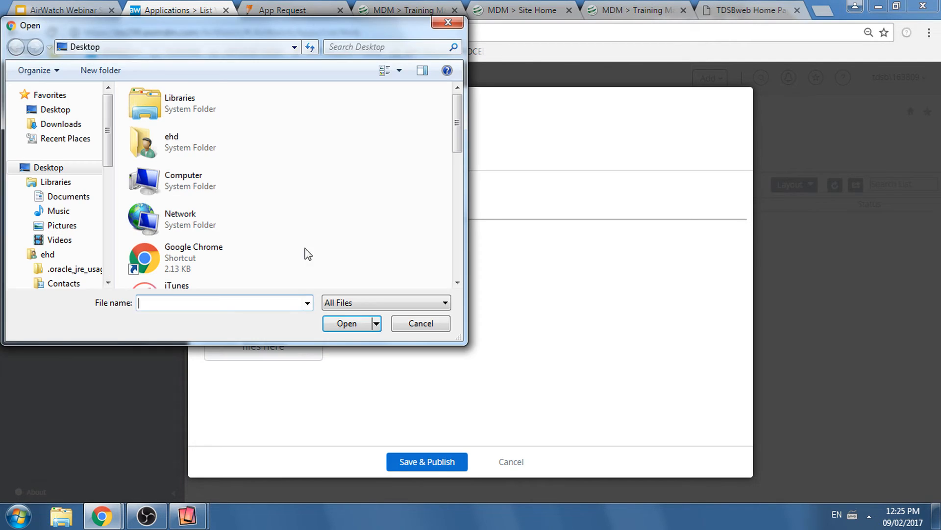
scroll(460, 128, down, 2)
drag(460, 129, 447, 233)
click(171, 282)
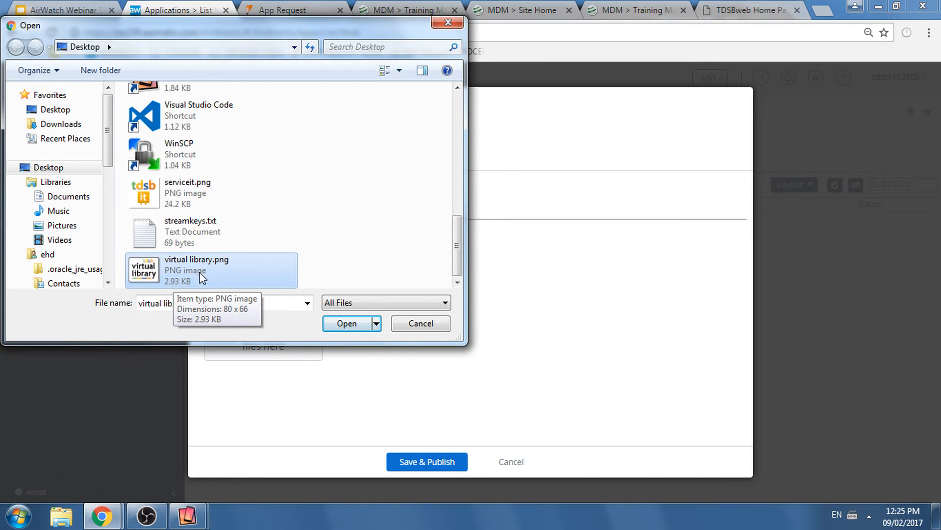
click(347, 323)
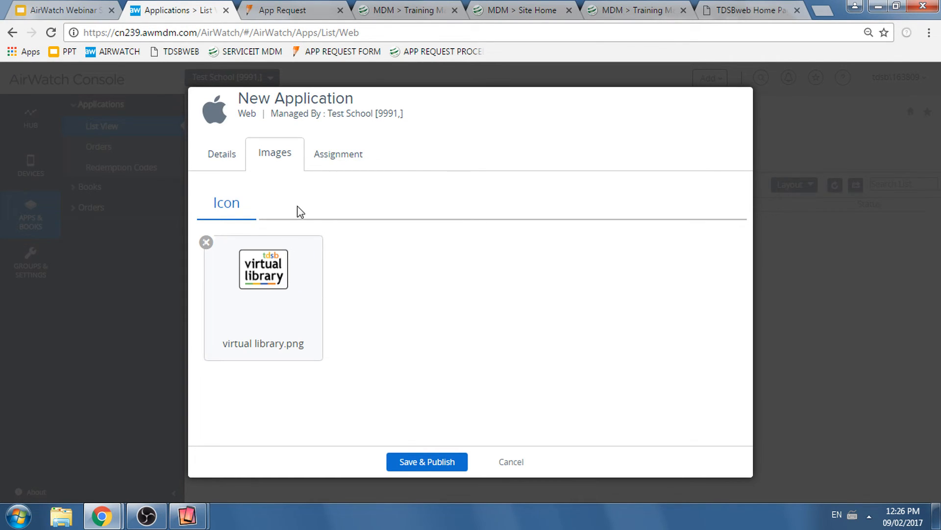
click(220, 157)
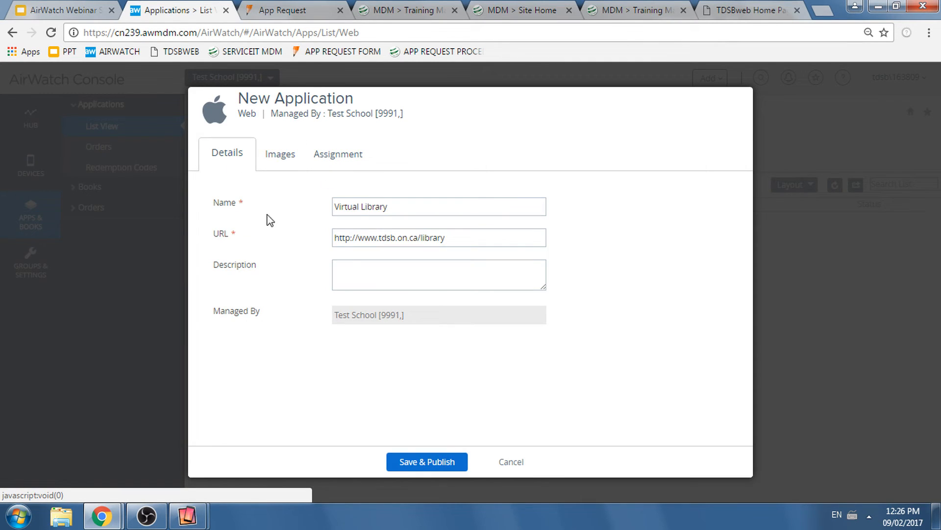
click(342, 158)
click(280, 159)
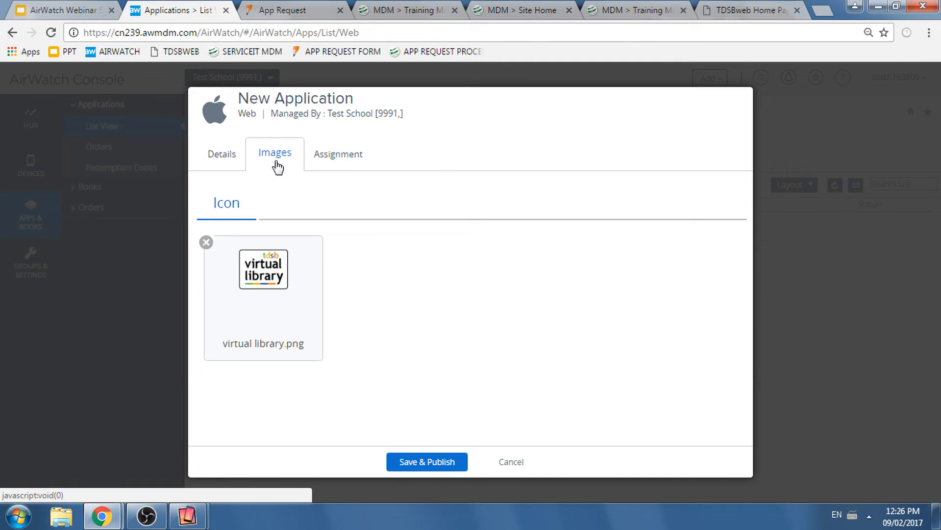
- Assign the Virtual Library web application to the Library Cart group and set its Push Mode to Auto
click(340, 157)
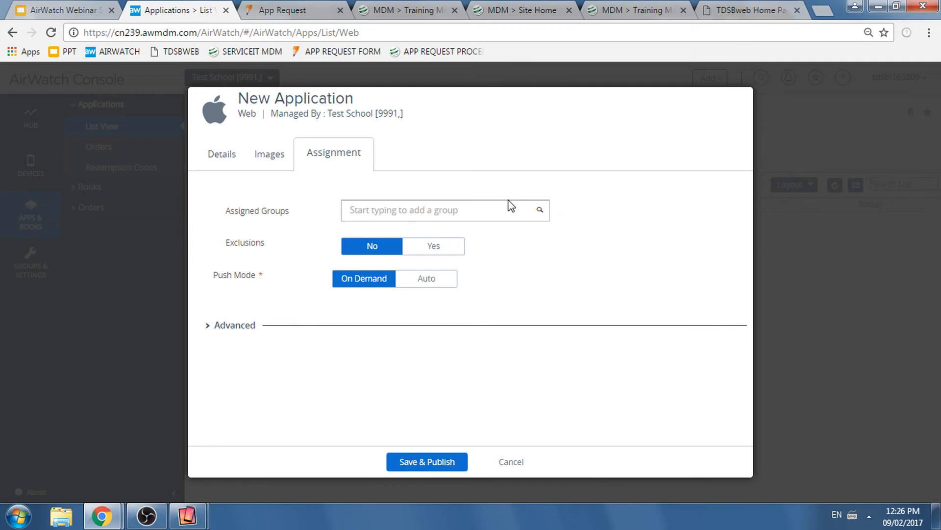
click(440, 208)
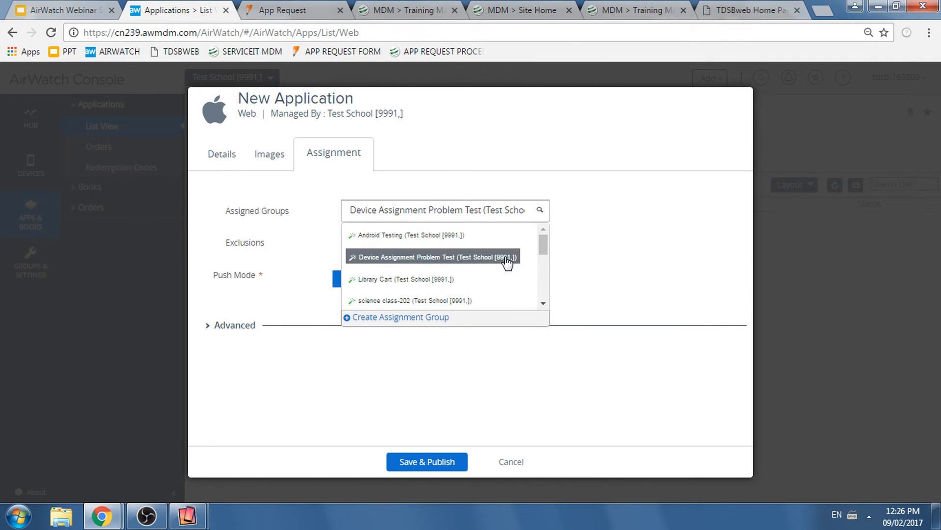
click(375, 280)
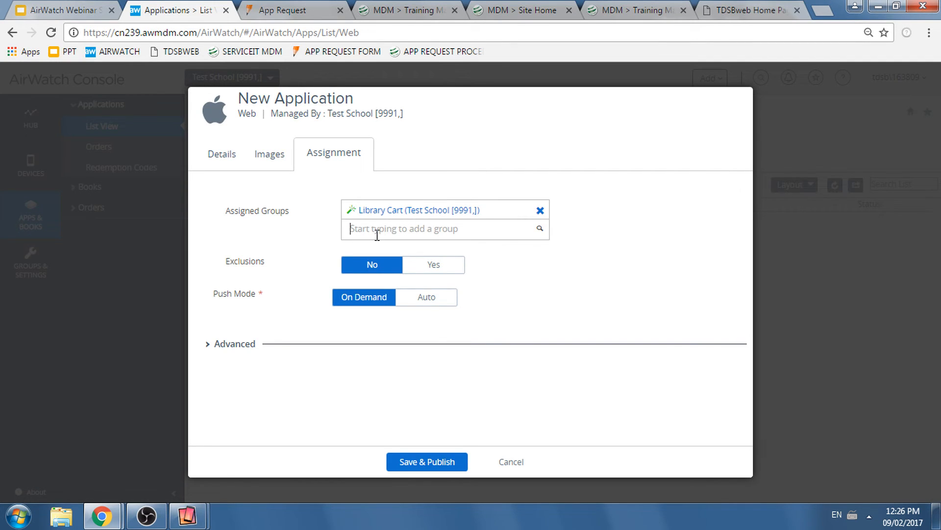
click(647, 272)
click(418, 300)
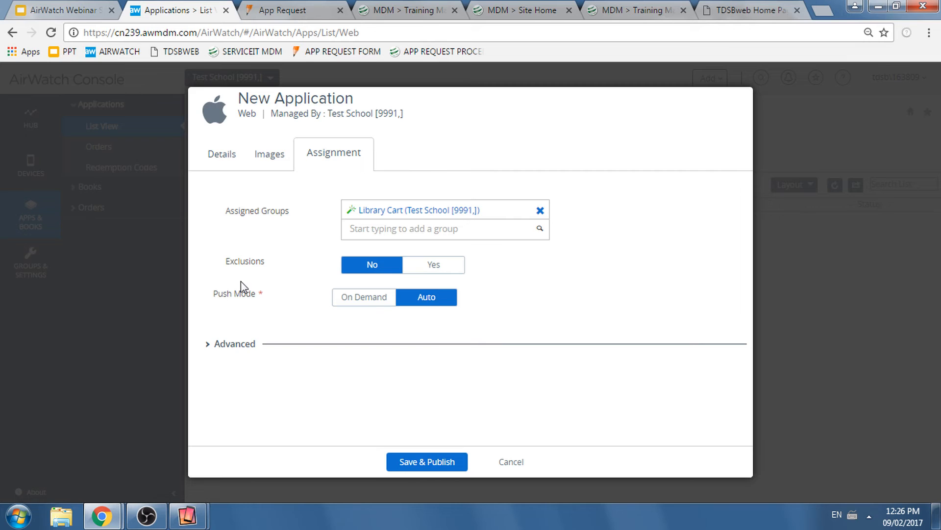
- Set Removable to Yes in the advanced assignment options, then save and publish the web application
click(236, 344)
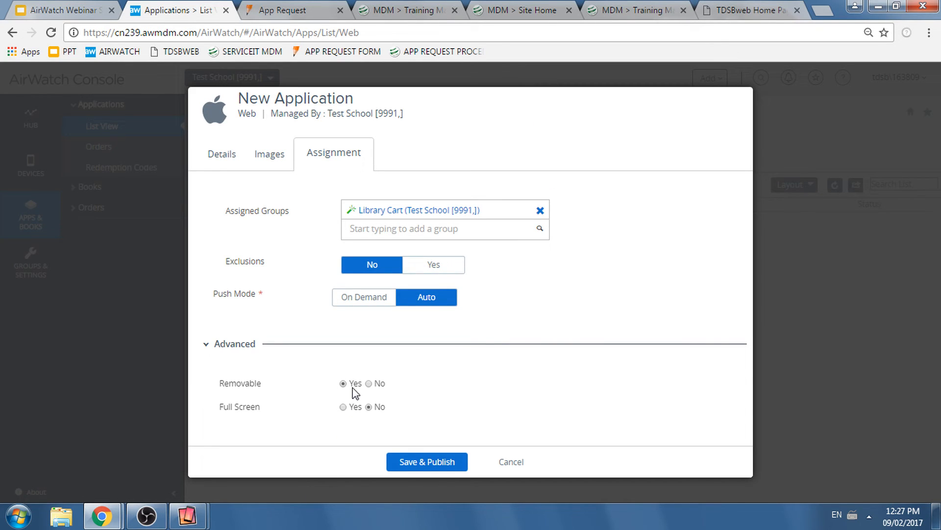
click(368, 383)
click(354, 384)
click(446, 466)
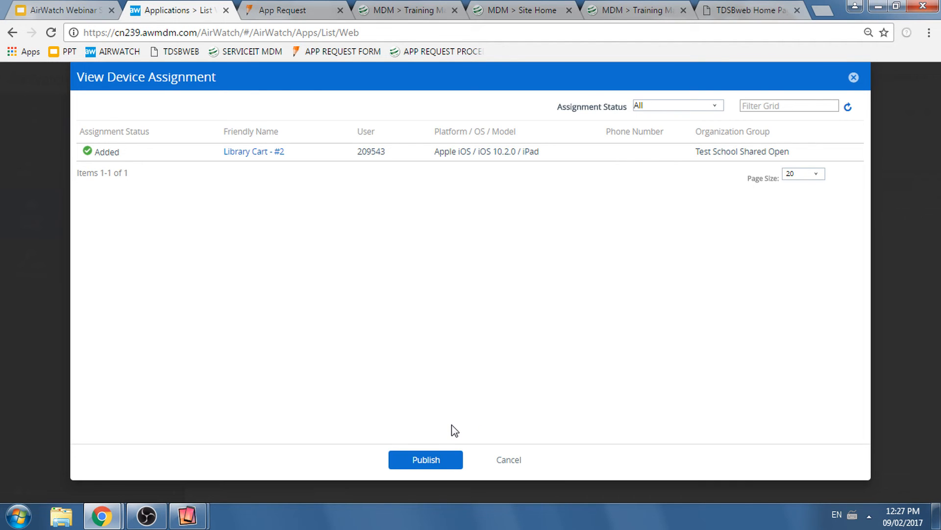
click(407, 461)
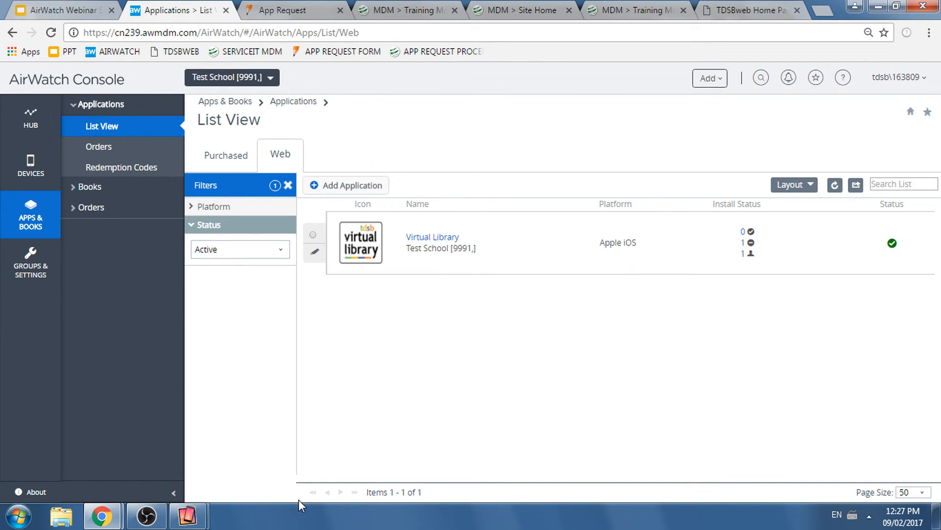
- Check the mirrored Library Cart iPad's home screen for the Virtual Library web clip and return to the AirWatch Console
click(274, 466)
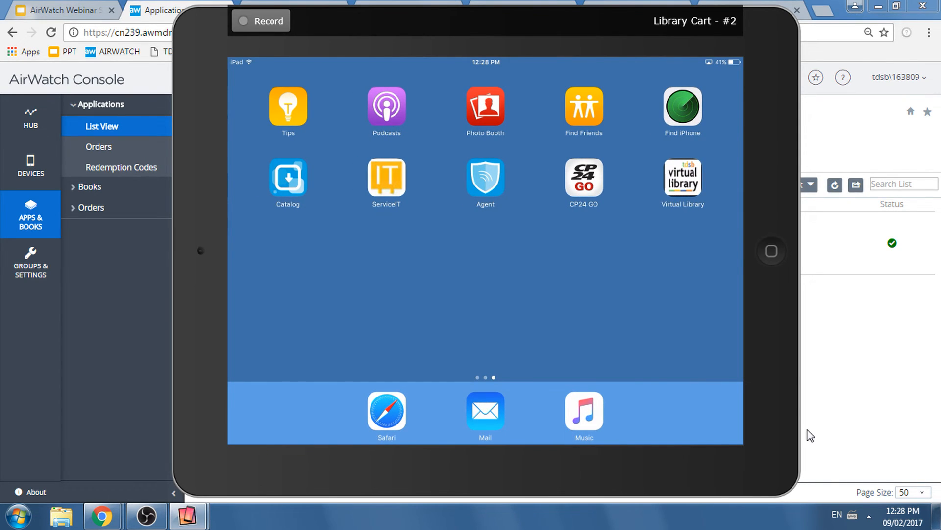
click(839, 381)
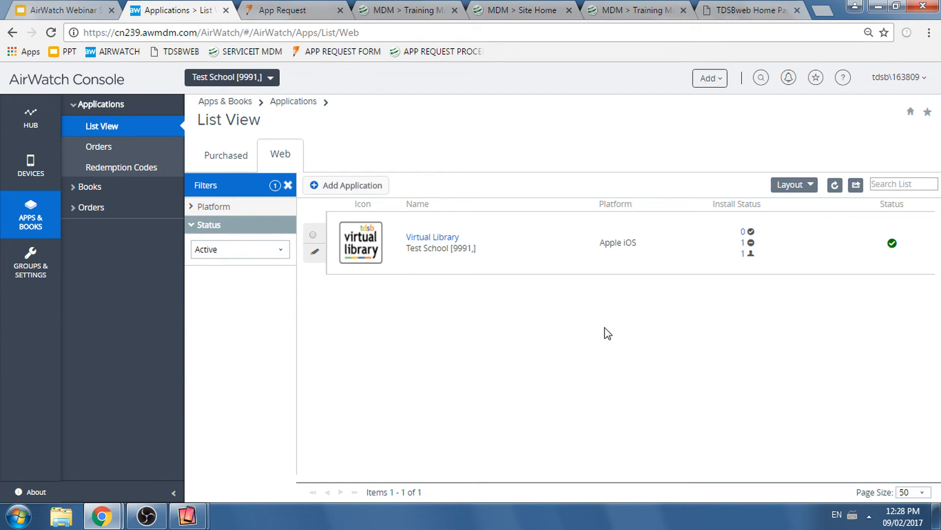
key(alt+Tab)
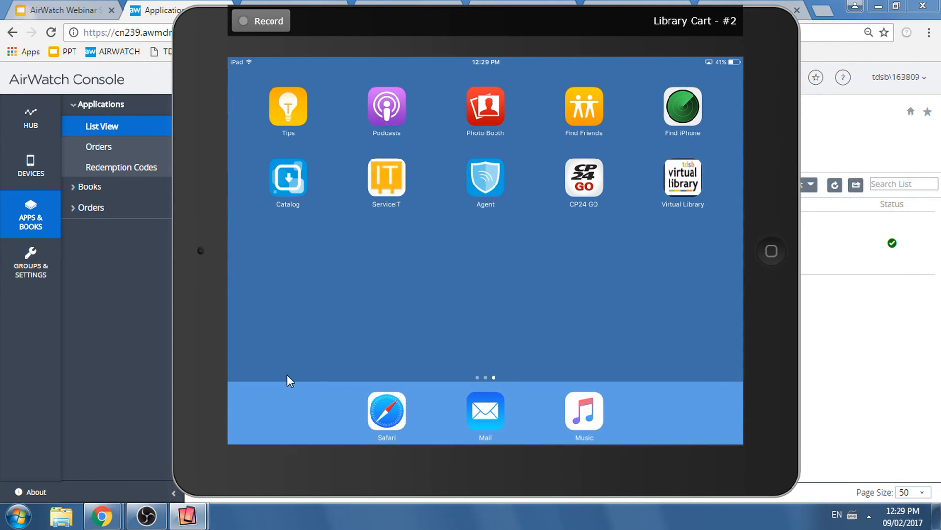
click(154, 303)
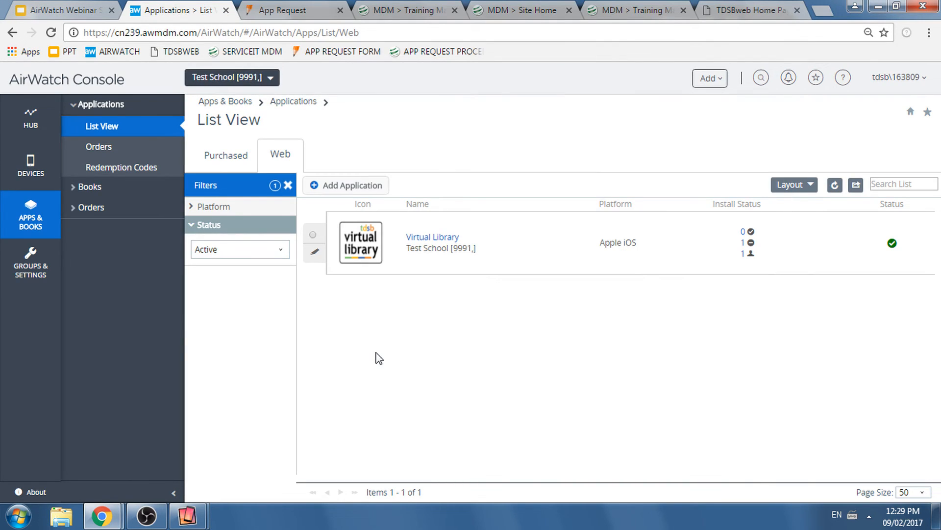
- Search the purchased applications for 9991 and open the assignment of CP24 GO - Toronto's Breaking News
click(226, 156)
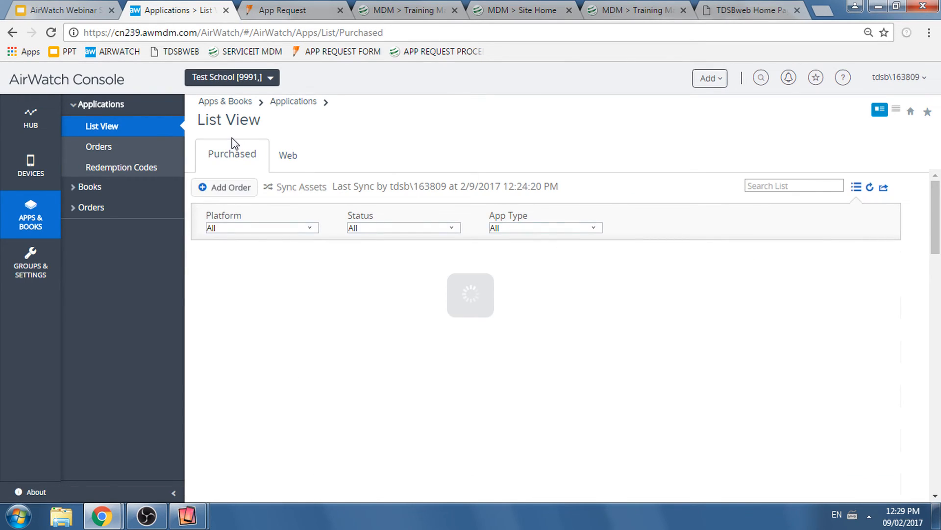
click(800, 183)
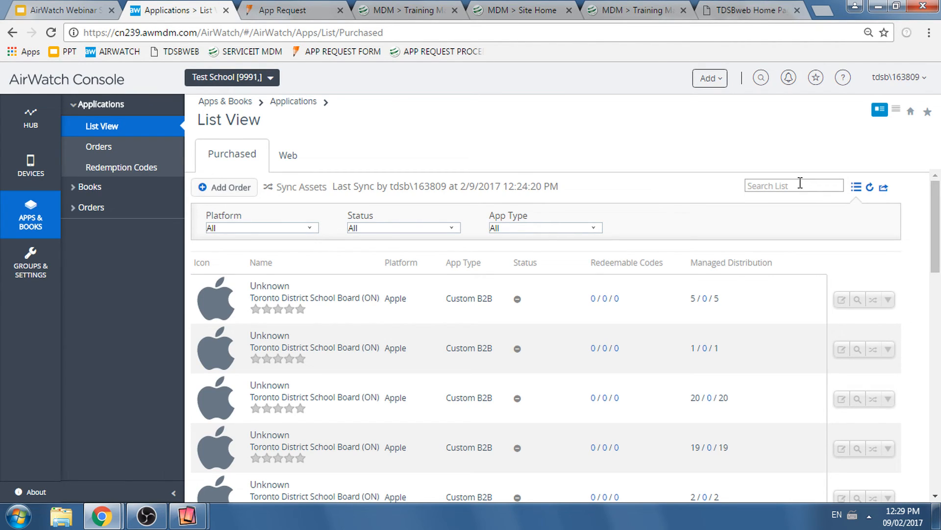
text(9991)
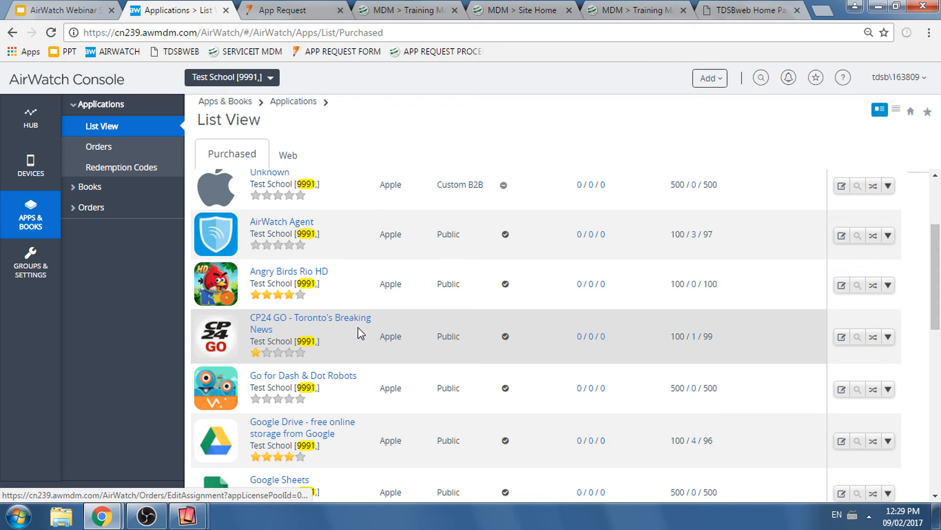
click(357, 321)
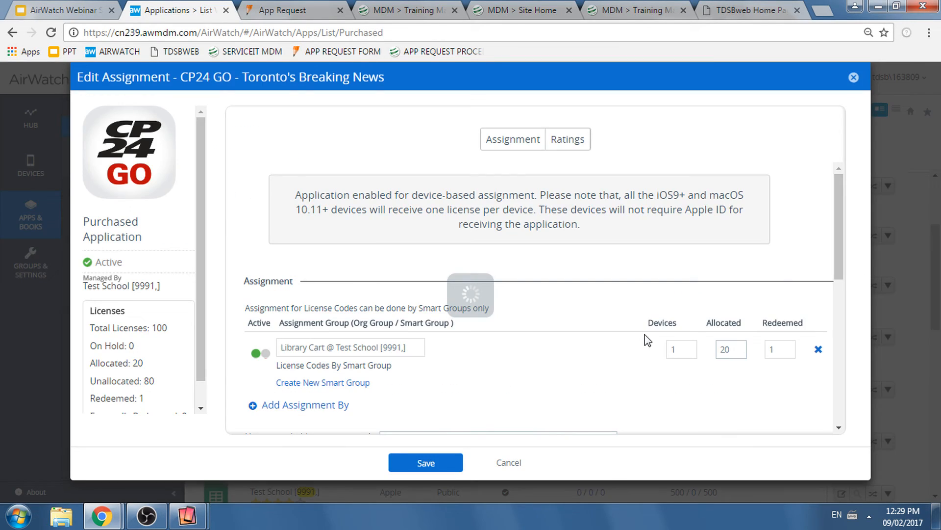
- Delete CP24 GO's Library Cart assignment and save it, checking the app's removal on the mirrored Library Cart iPad
scroll(613, 304, down, 2)
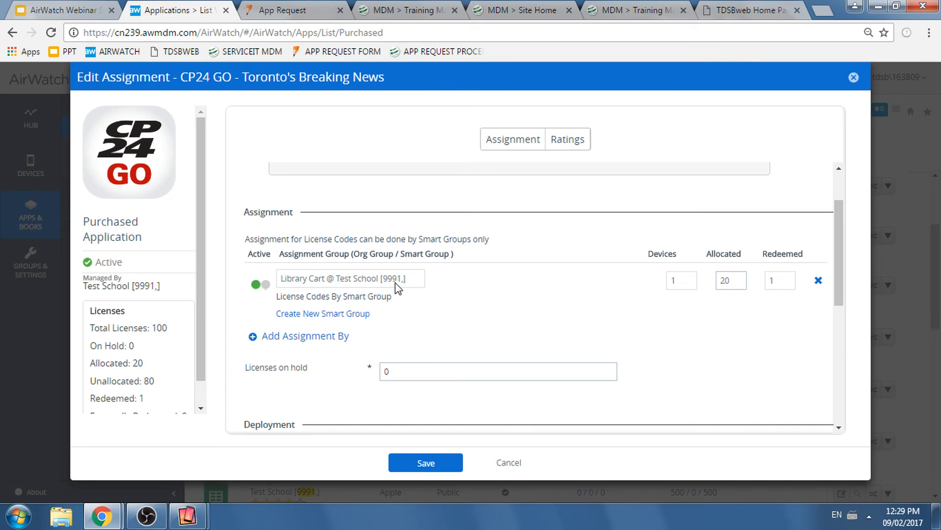
click(819, 280)
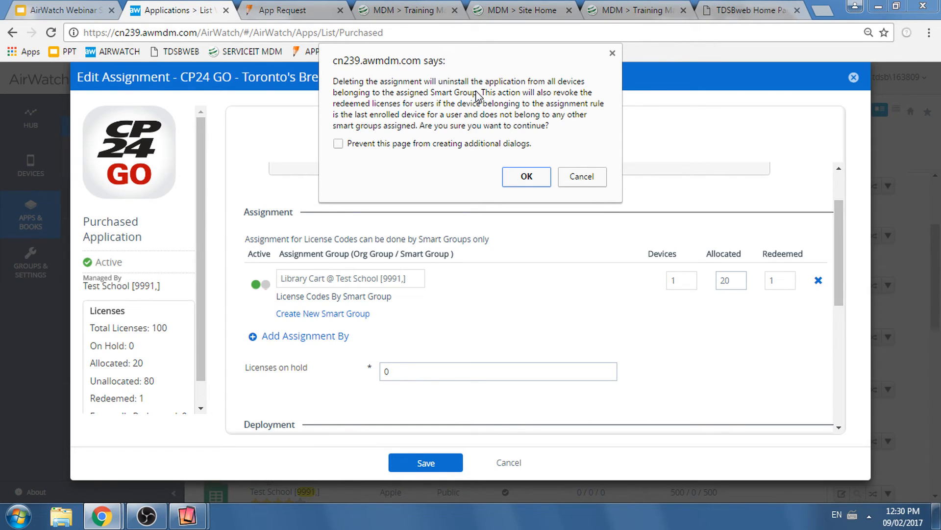
click(526, 176)
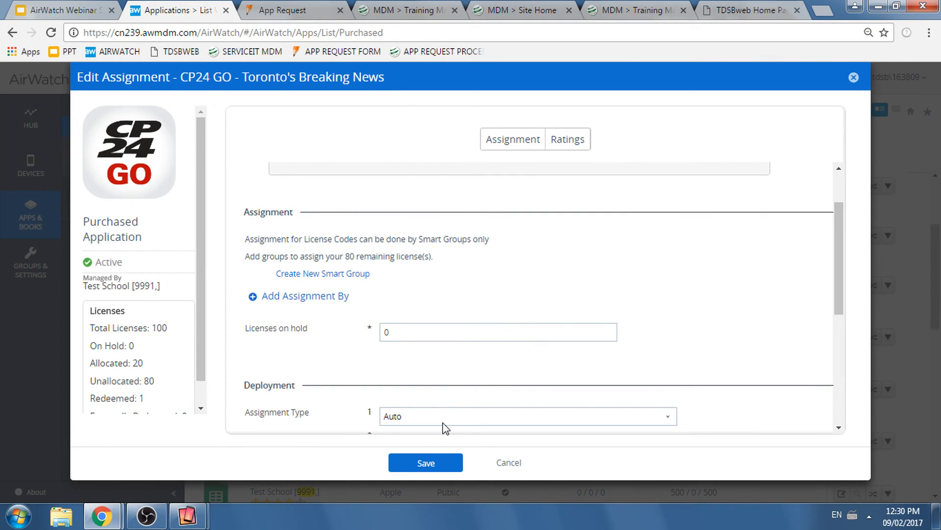
click(426, 462)
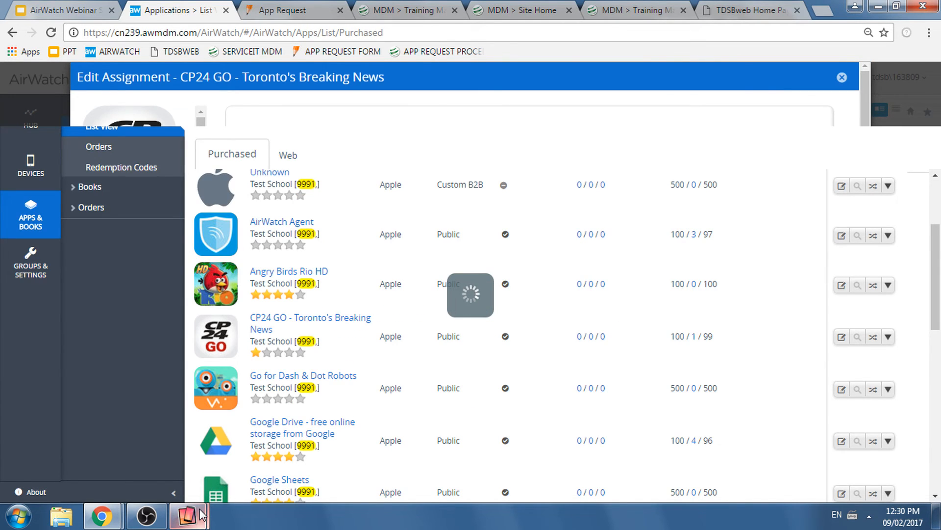
click(201, 510)
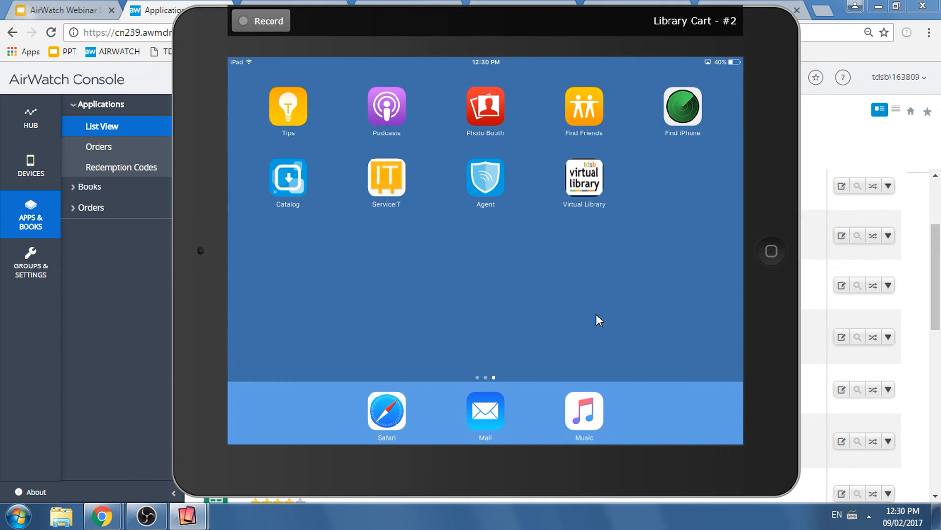
click(143, 314)
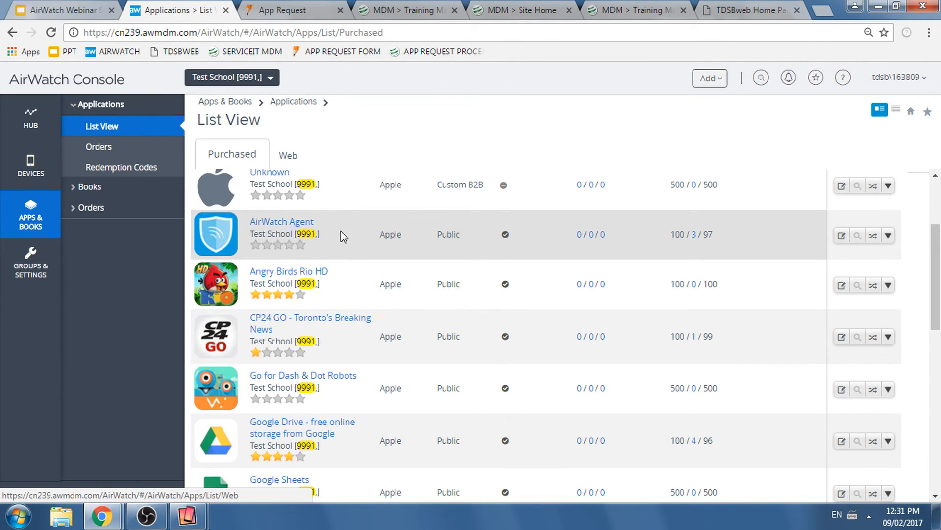
- Remove the Library Cart group from the Virtual Library web application's assigned groups, then save and publish the change
scroll(363, 196, up, 3)
click(293, 159)
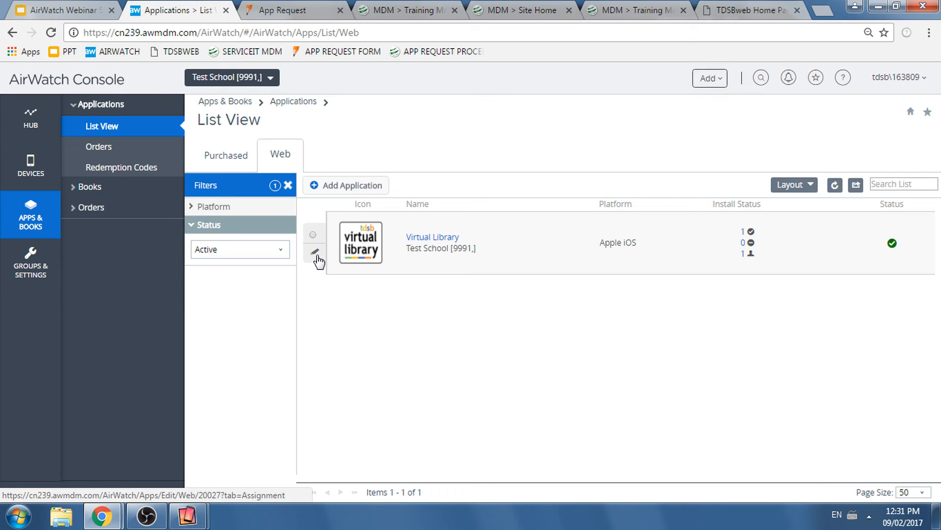
click(316, 254)
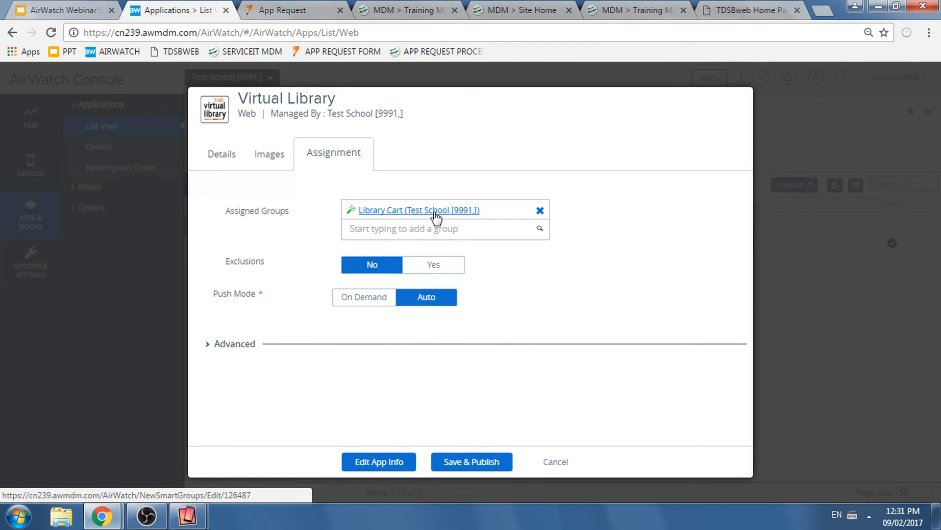
click(540, 210)
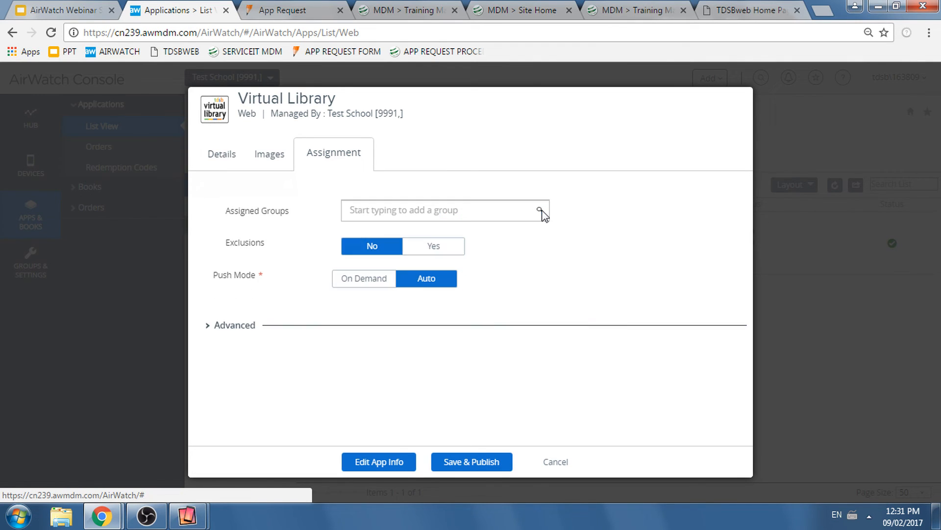
click(459, 456)
click(526, 143)
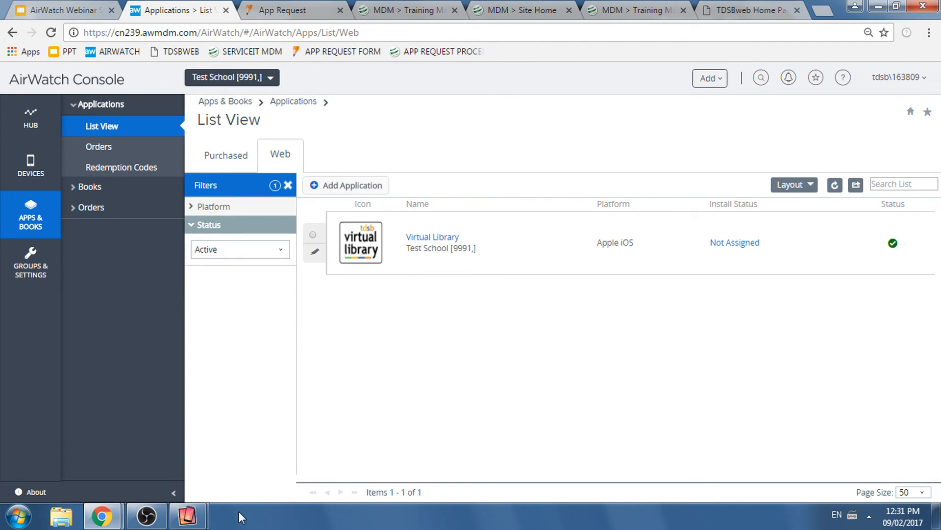
- Check the mirrored iPad's home screen for removal of the Virtual Library web clip and return to the AirWatch Console
mouse_move(187, 515)
click(239, 479)
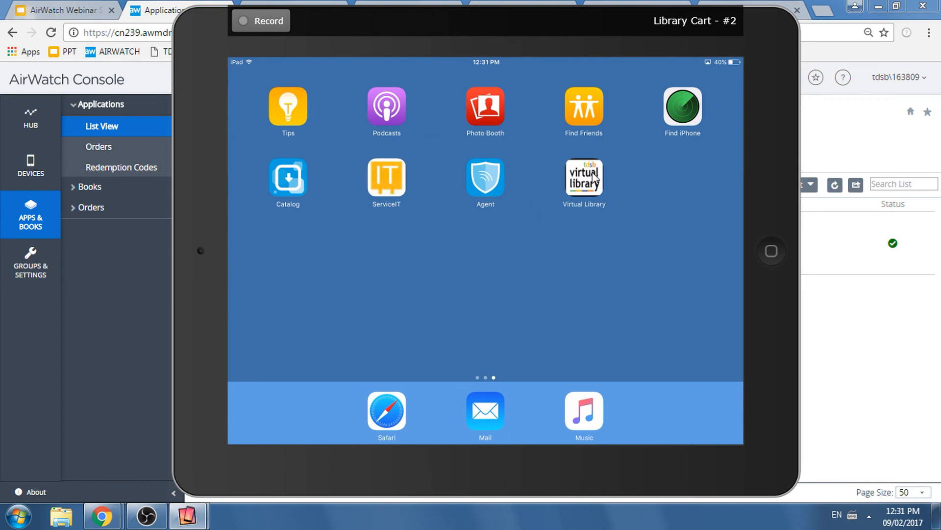
click(128, 393)
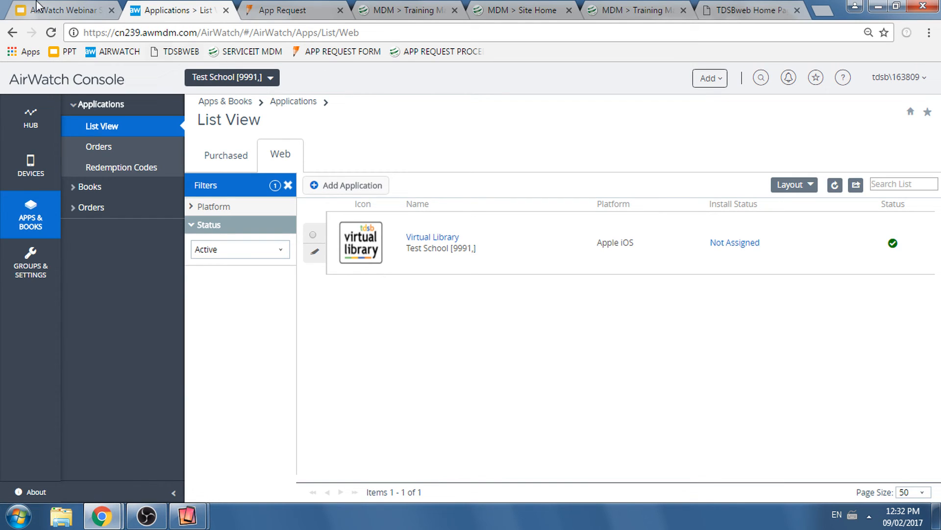
- Switch to the AirWatch Webinar Slides in Google Slides and present them full screen, advancing from slide 13 to the Support slide
click(58, 10)
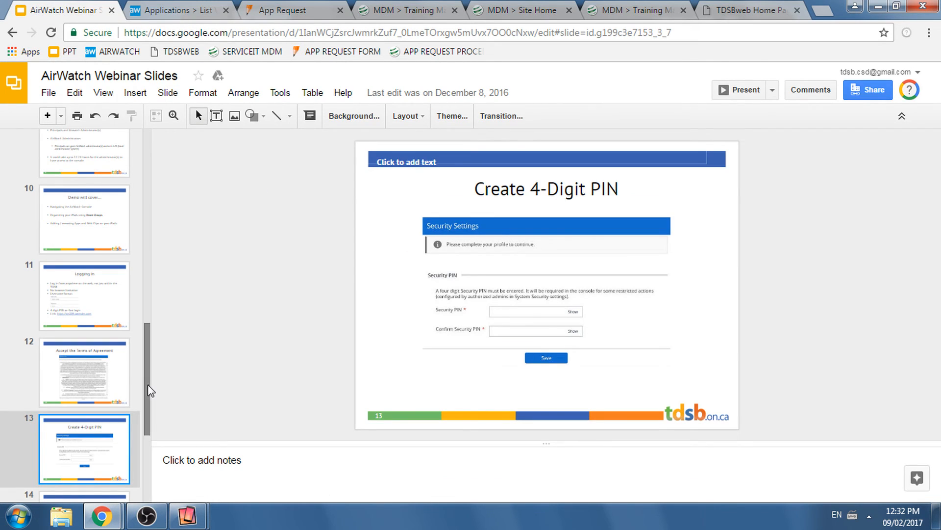
scroll(142, 408, down, 2)
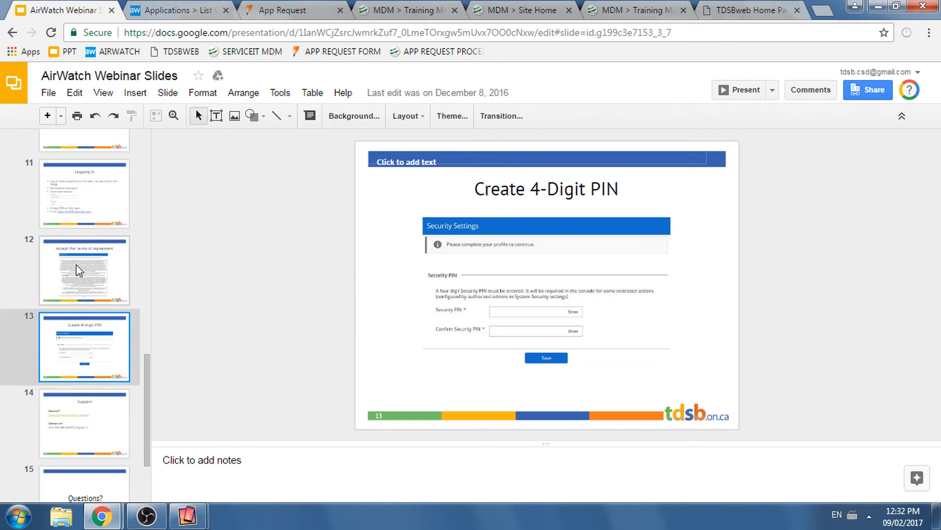
right_click(92, 349)
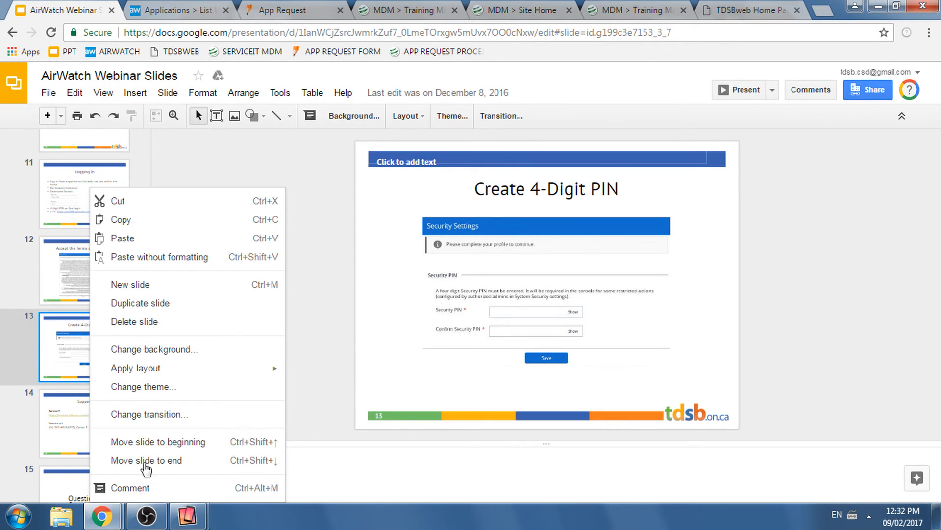
click(740, 91)
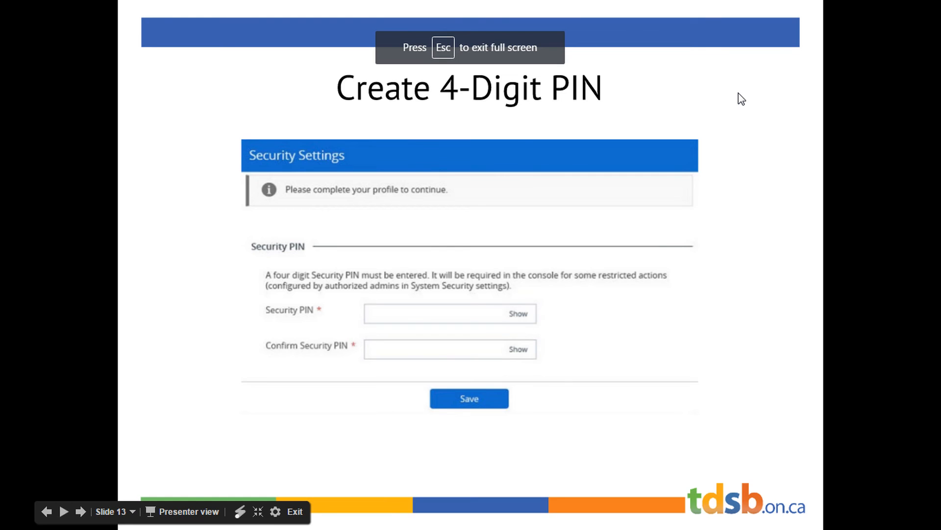
click(738, 93)
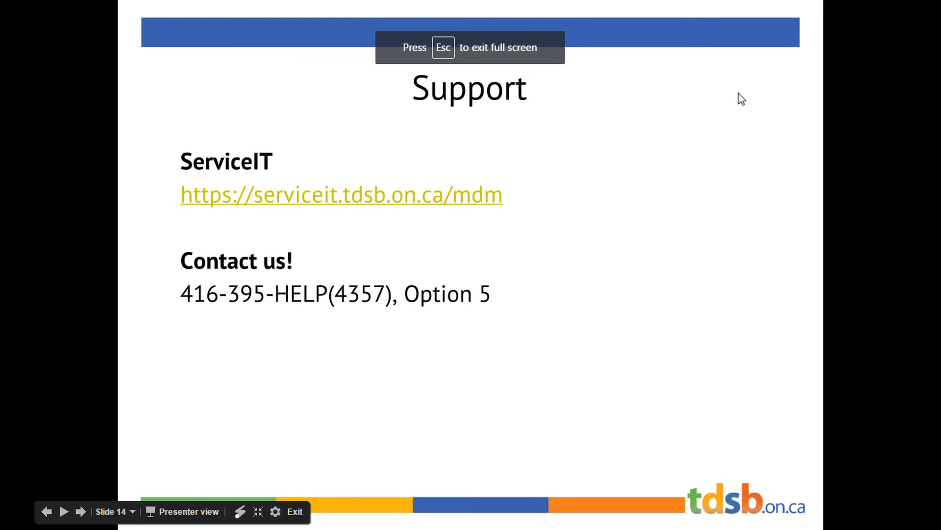
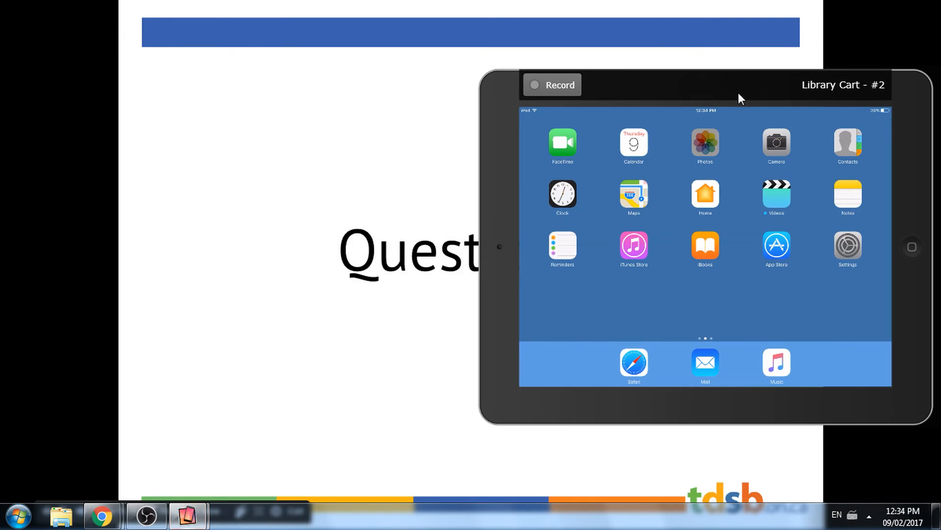
- Reposition the mirrored Library Cart iPad window and advance the presentation to the closing Toronto District School Board slide
drag(739, 95, 459, 1)
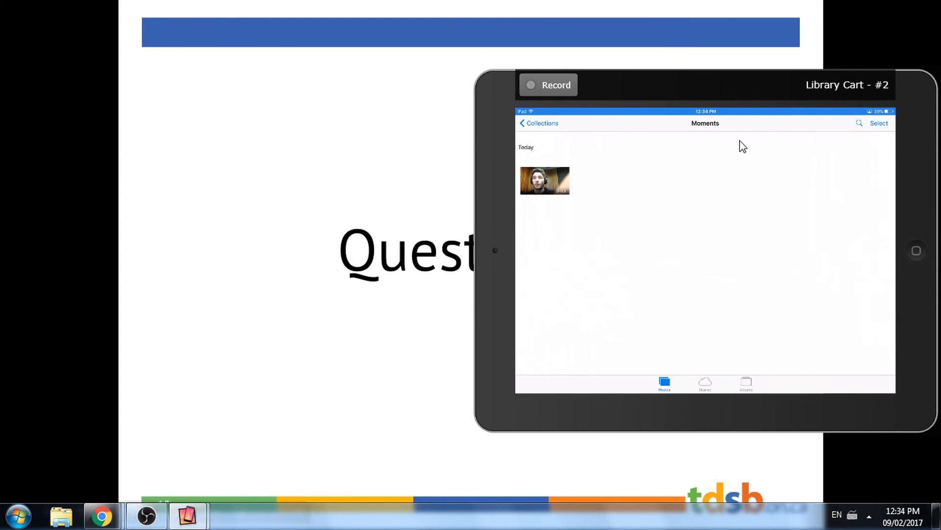
drag(715, 91, 414, 48)
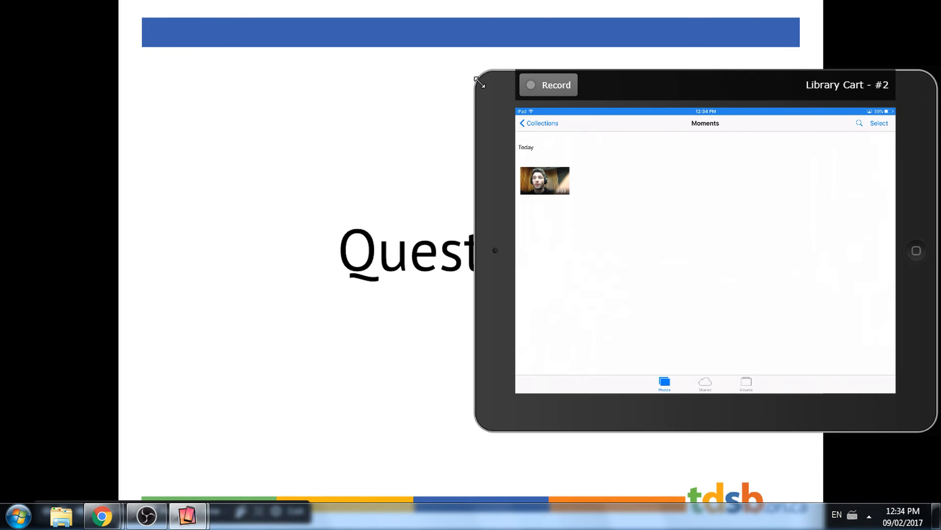
drag(481, 81, 300, 15)
double_click(509, 30)
click(502, 36)
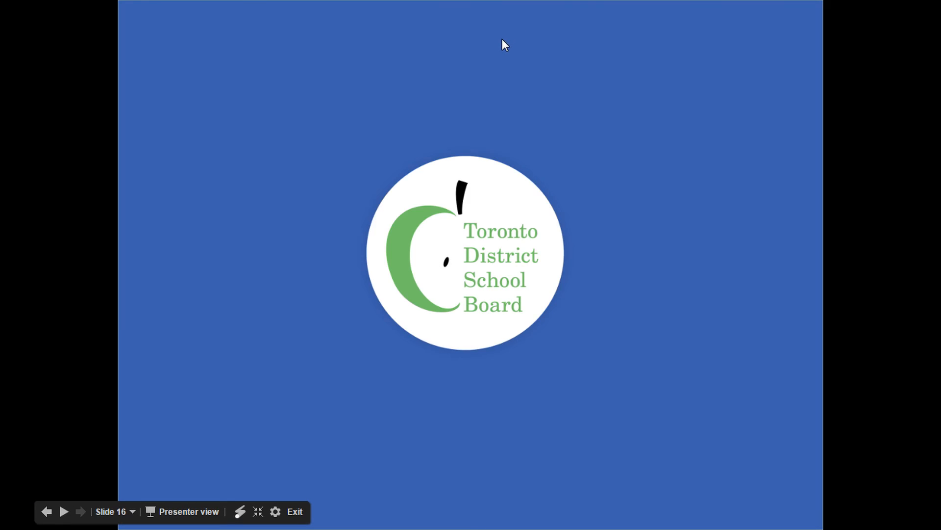
- Bring the mirrored Library Cart iPad back over the closing slide, then move and enlarge its window for the audience
key(alt+Tab)
drag(728, 106, 624, 74)
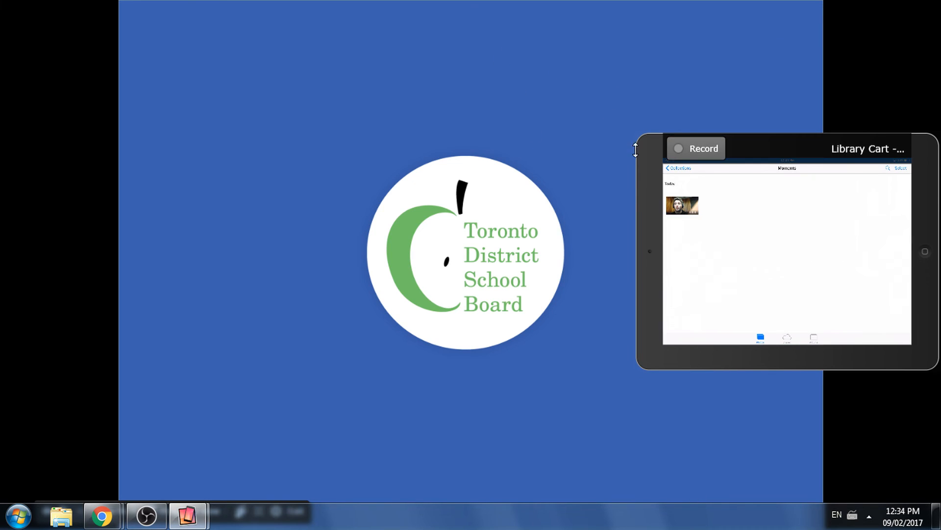
drag(637, 149, 512, 145)
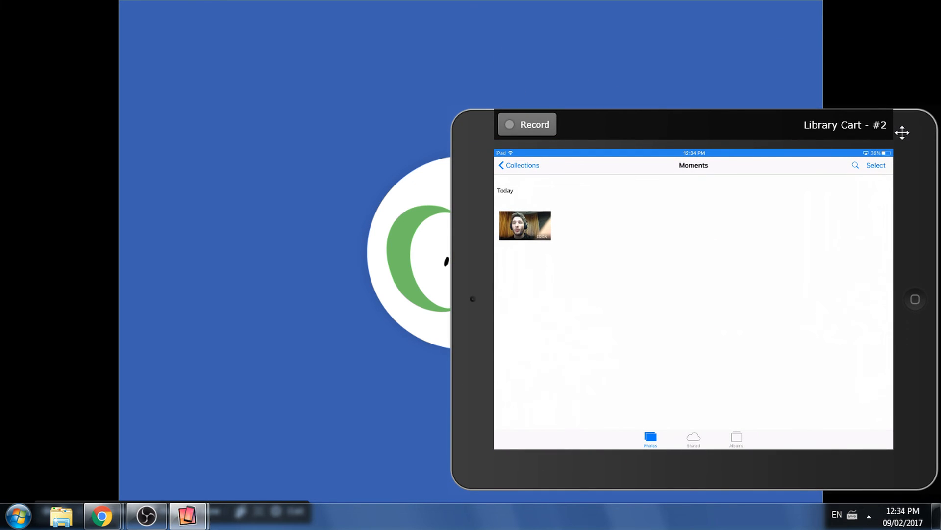
drag(901, 130, 500, 25)
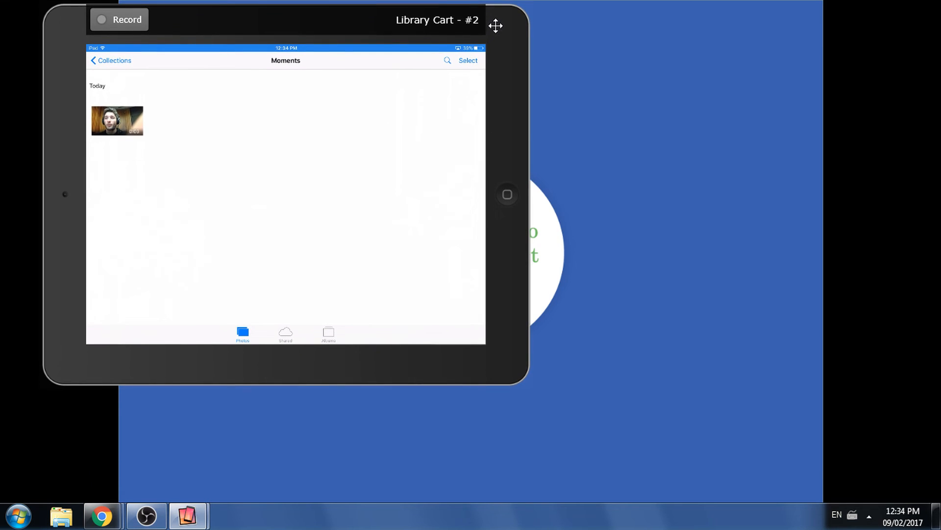
drag(527, 381, 727, 486)
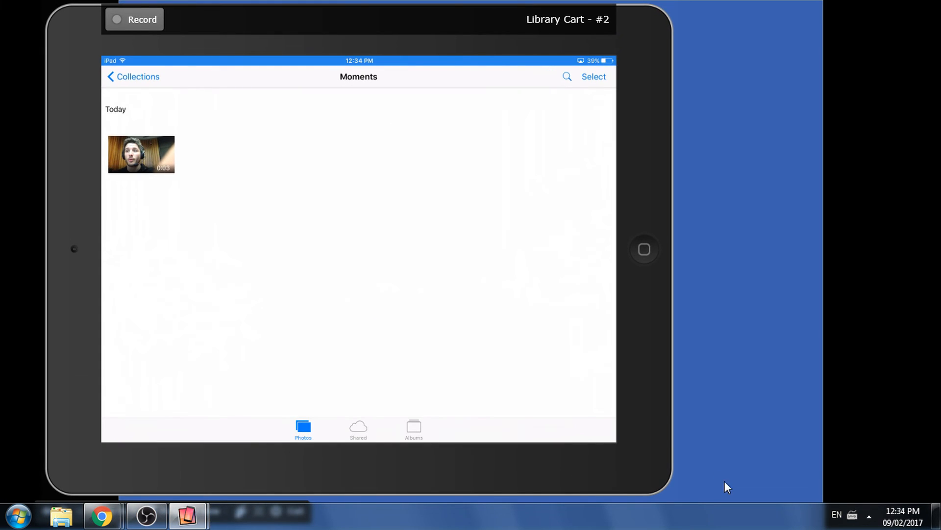
drag(407, 31, 505, 34)
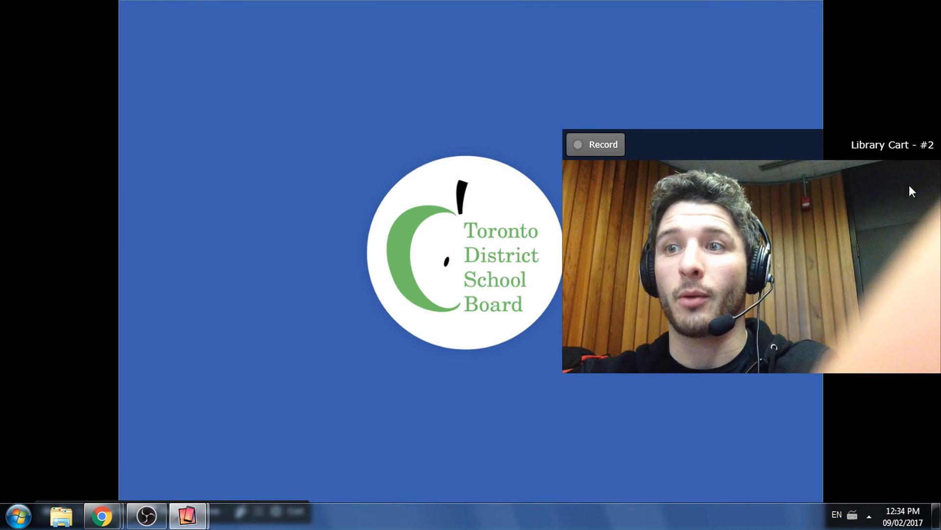
drag(700, 130, 274, 103)
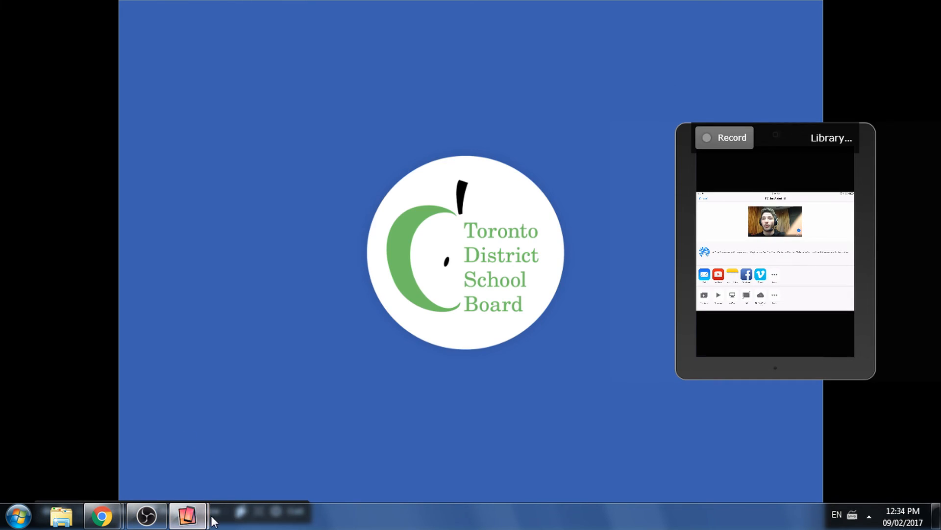
drag(796, 139, 195, 33)
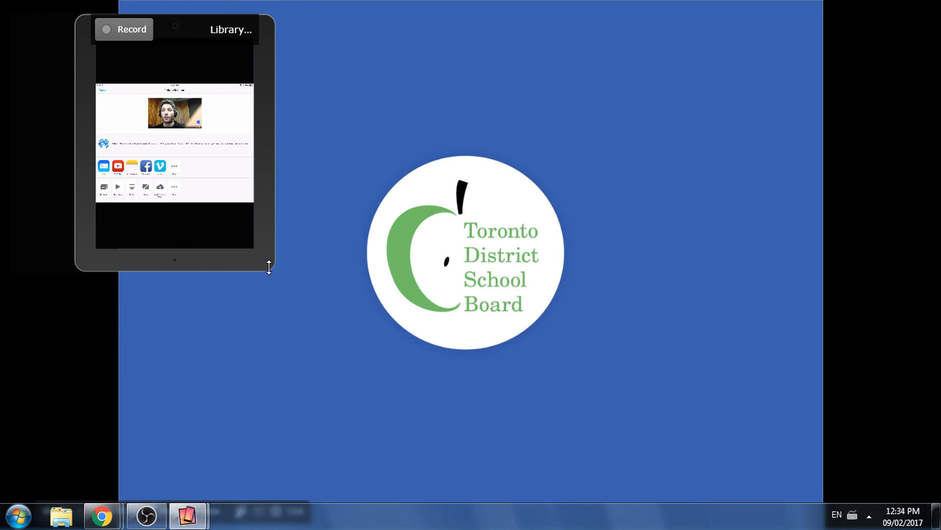
drag(277, 268, 345, 495)
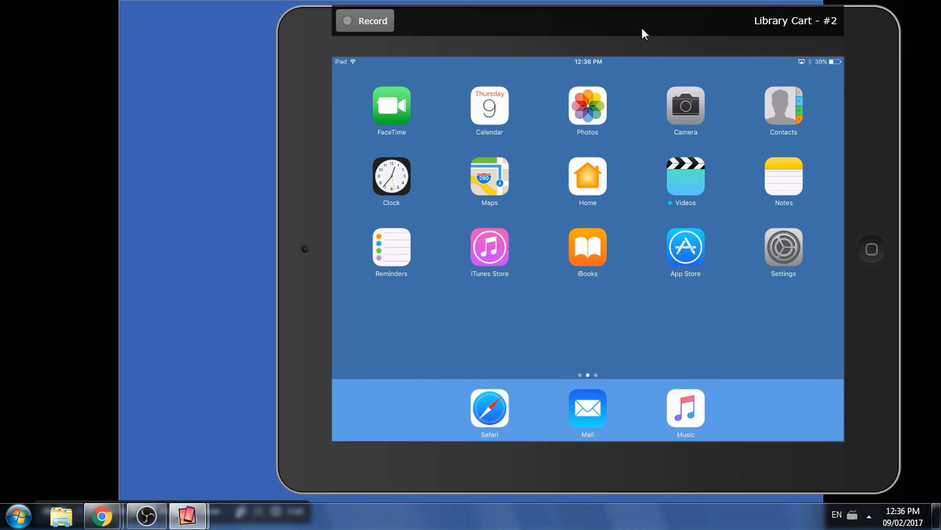
- Try to reposition and enlarge the mirrored iPad in full-screen display, then leave full screen
right_click(864, 65)
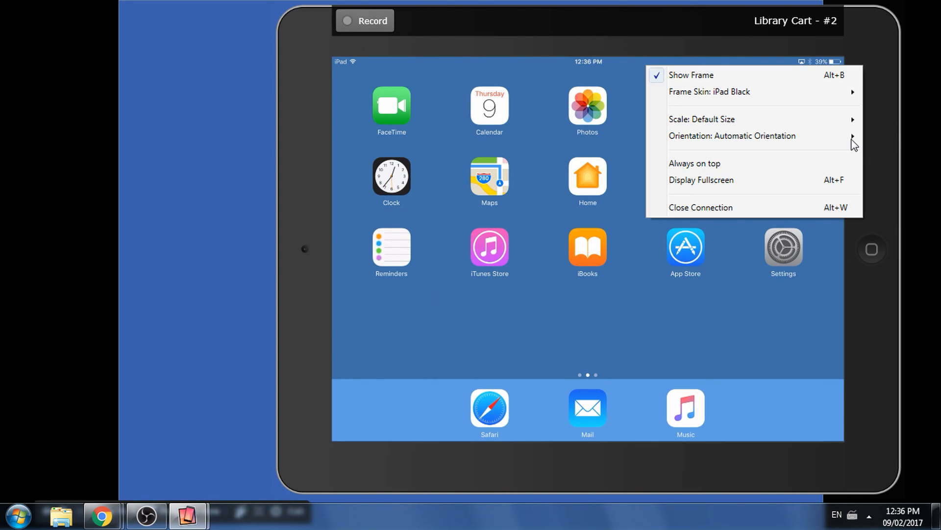
click(717, 181)
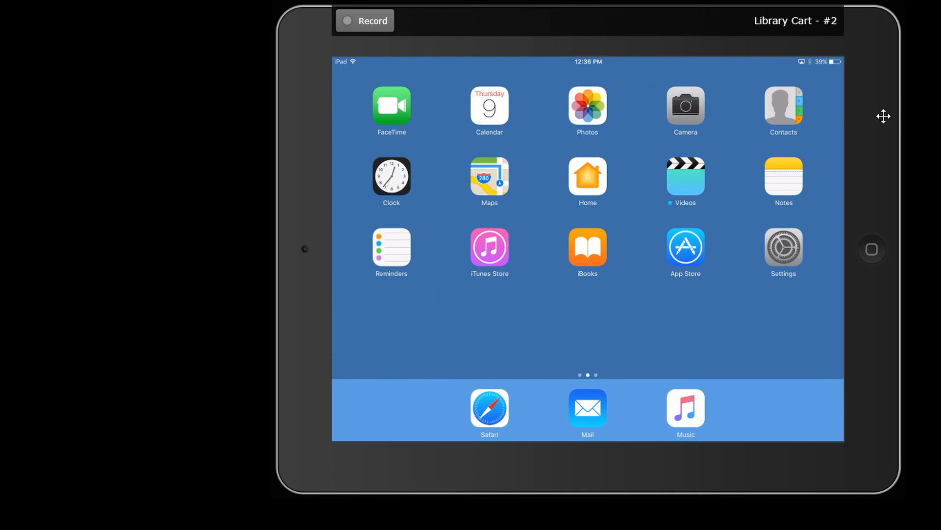
drag(883, 115, 496, 145)
drag(411, 84, 449, 211)
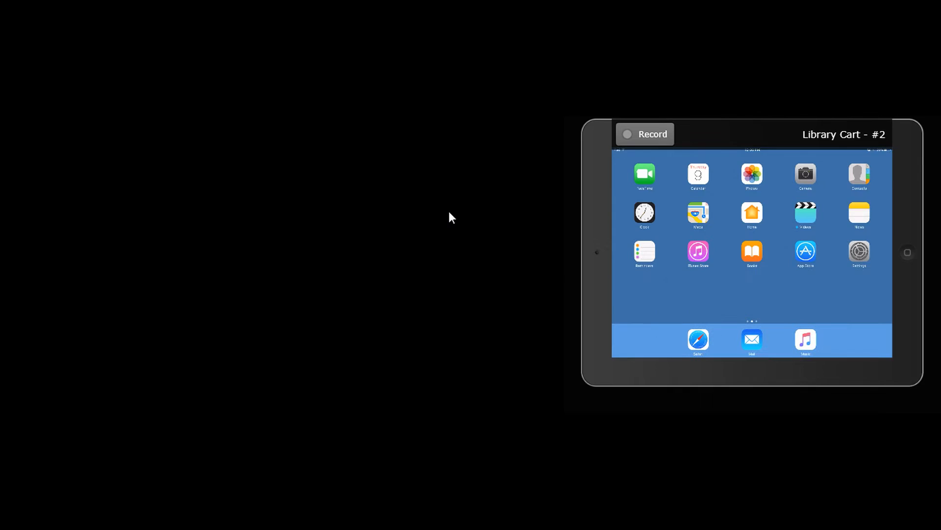
drag(574, 404, 172, 496)
drag(378, 213, 760, 234)
drag(642, 156, 143, 64)
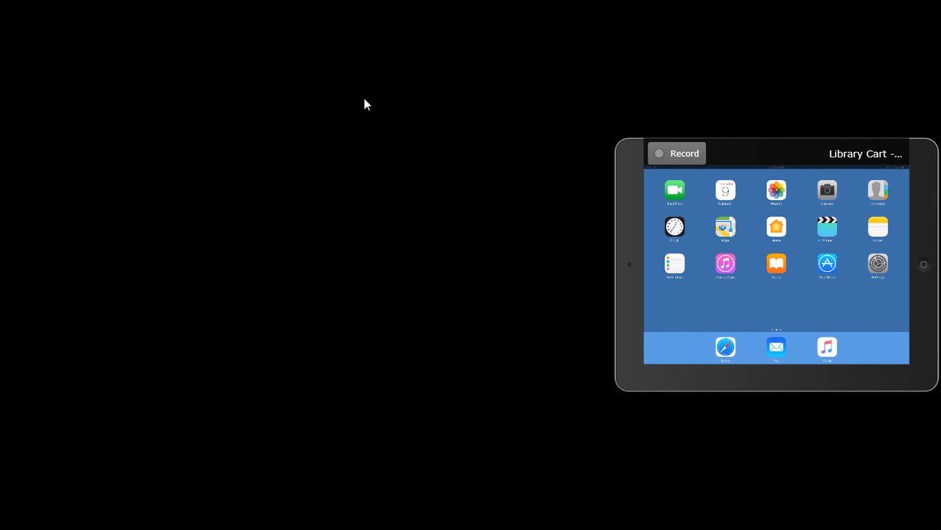
key(Escape)
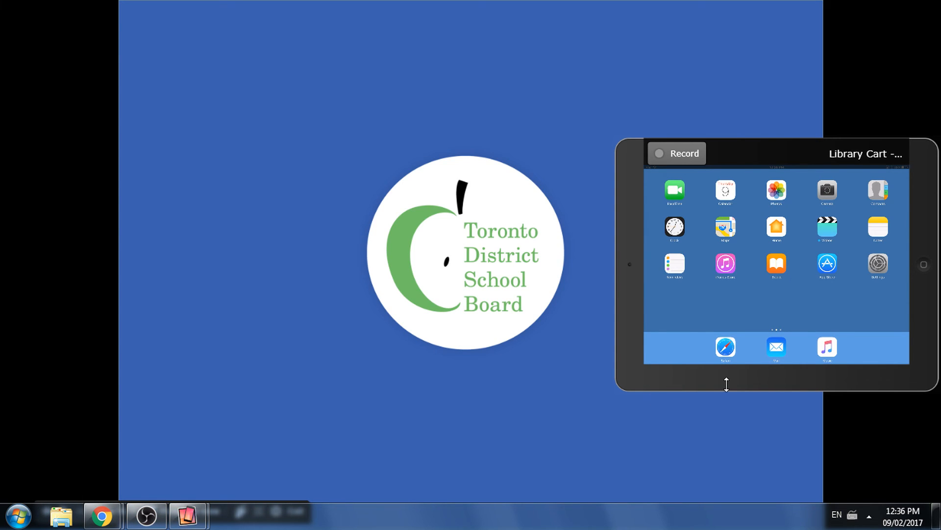
- Close the Library Cart iPad's mirroring connection and the Reflector 2 window, then exit the slide presentation
right_click(634, 250)
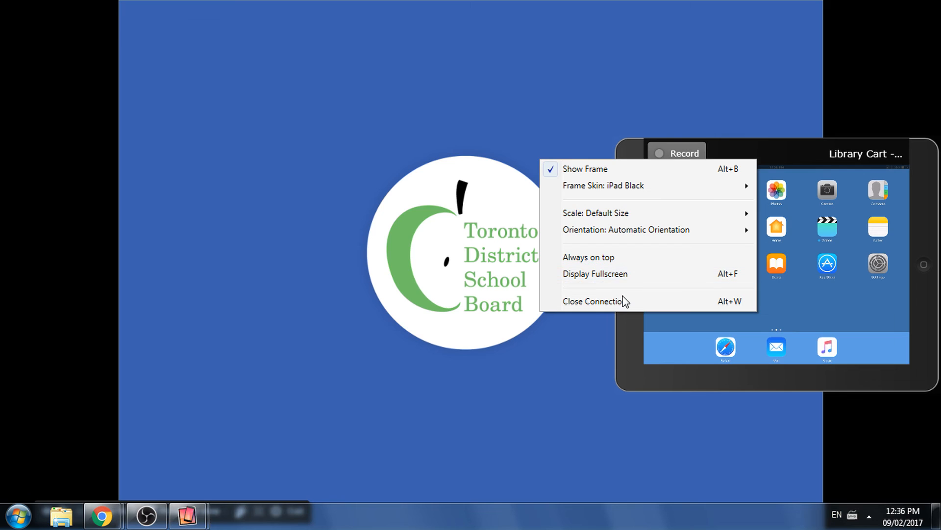
click(623, 301)
right_click(186, 515)
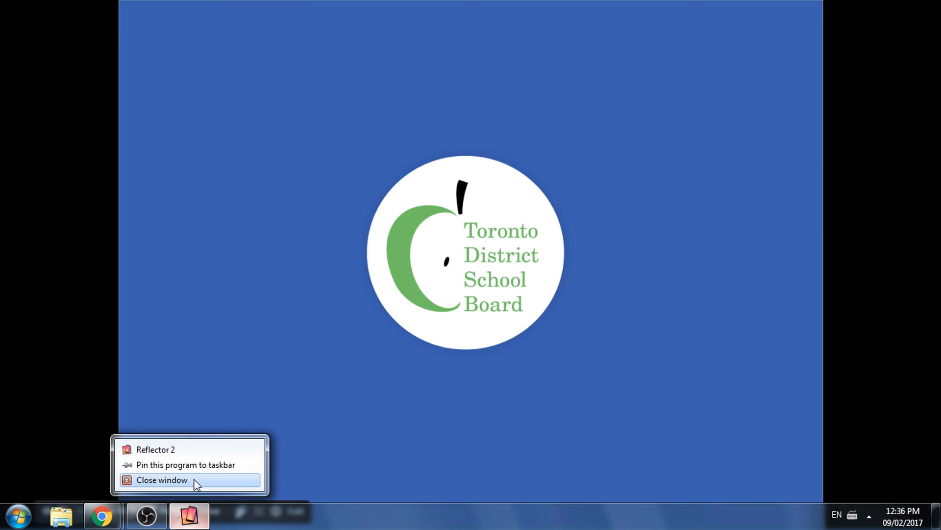
click(193, 481)
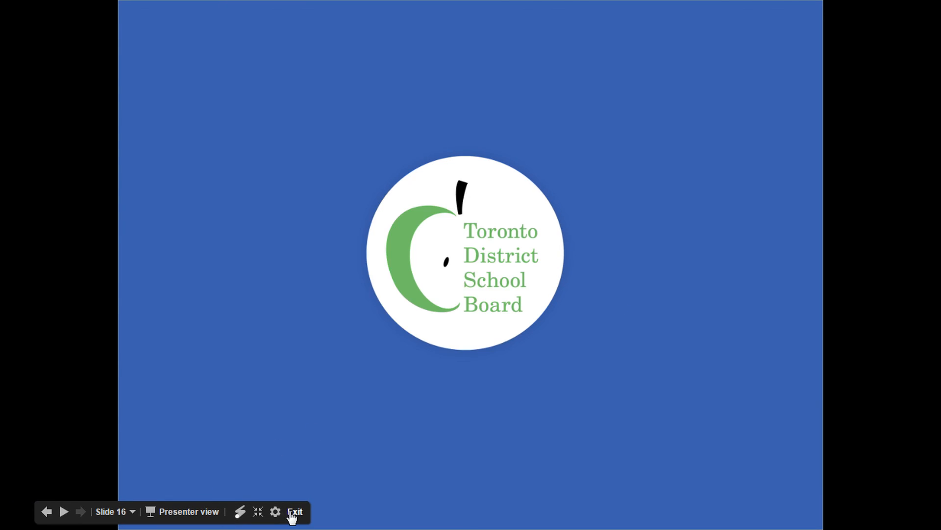
click(295, 511)
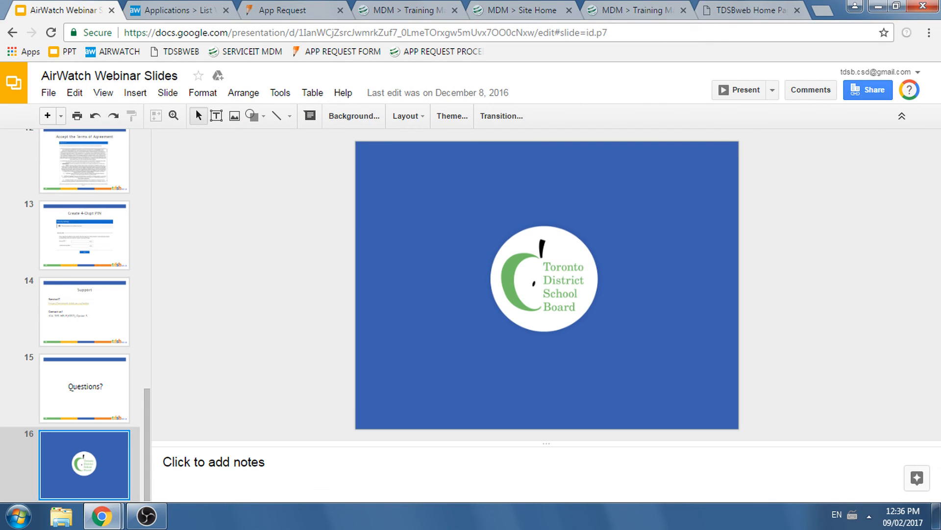
- Reopen Reflector 2 to receive the Library Cart iPad's mirroring and display the reconnected iPad full screen
click(870, 516)
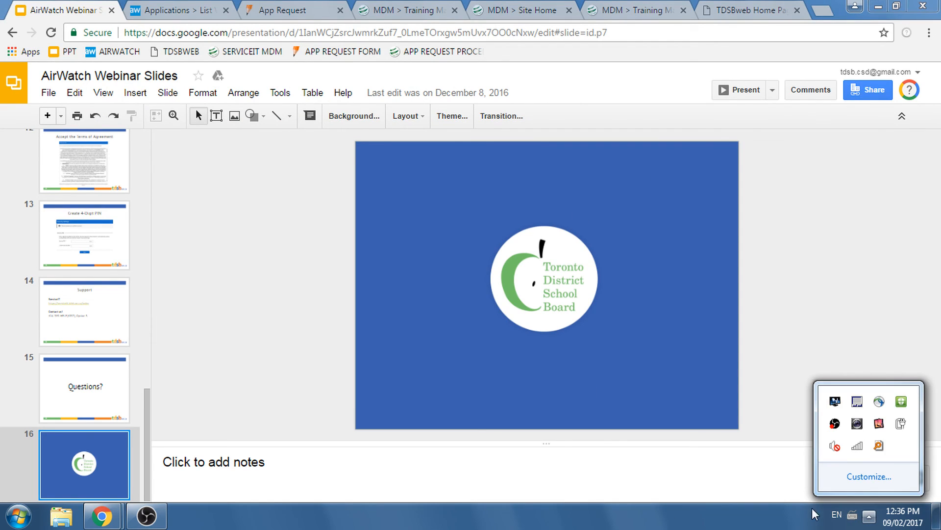
click(878, 425)
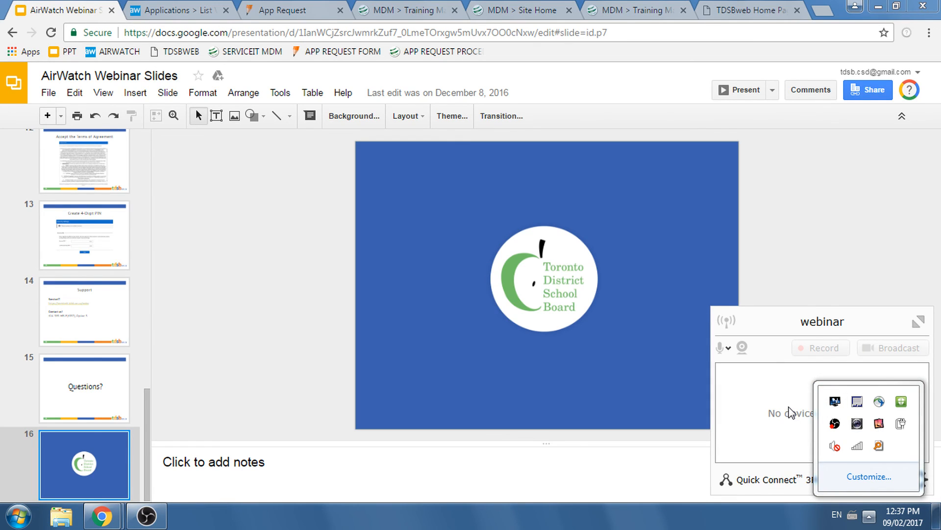
click(789, 407)
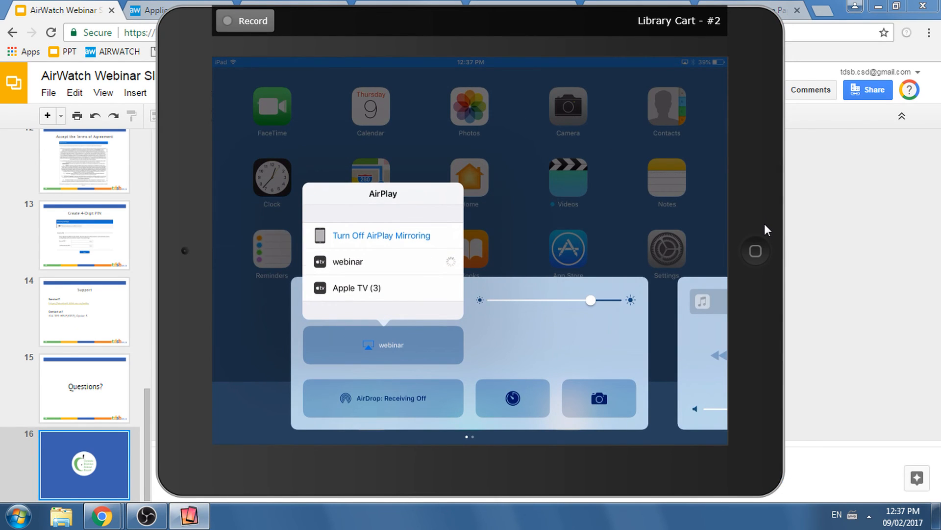
right_click(766, 225)
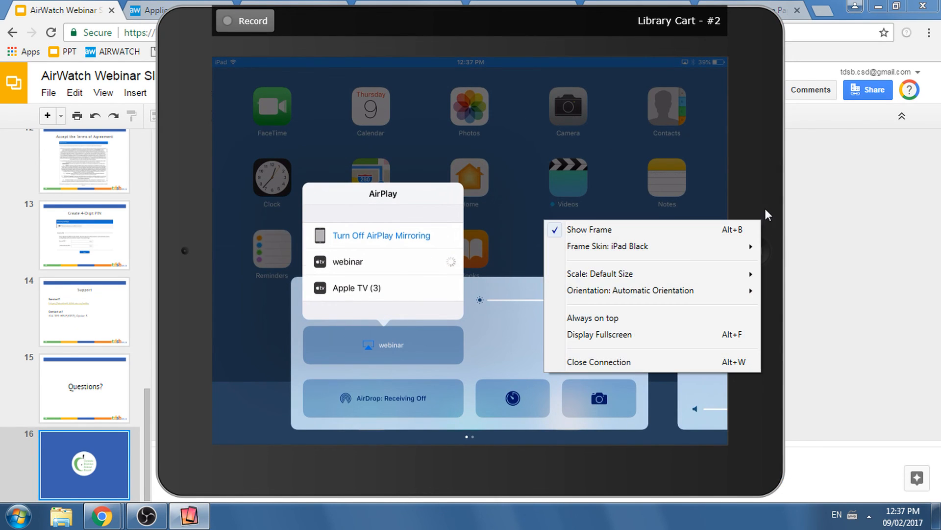
click(628, 333)
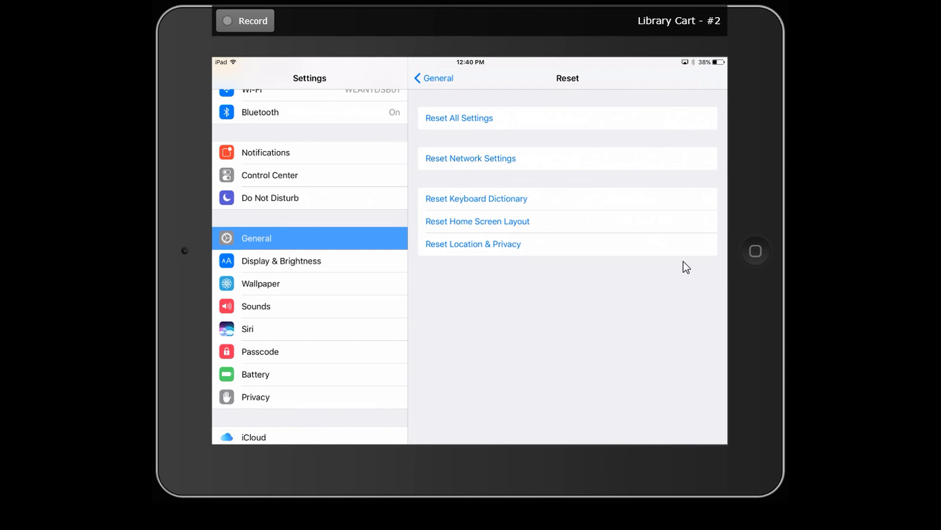
- Leave the full-screen iPad view, switch to the AirWatch Console, and open the signed-in administrator's account settings
key(Escape)
click(815, 197)
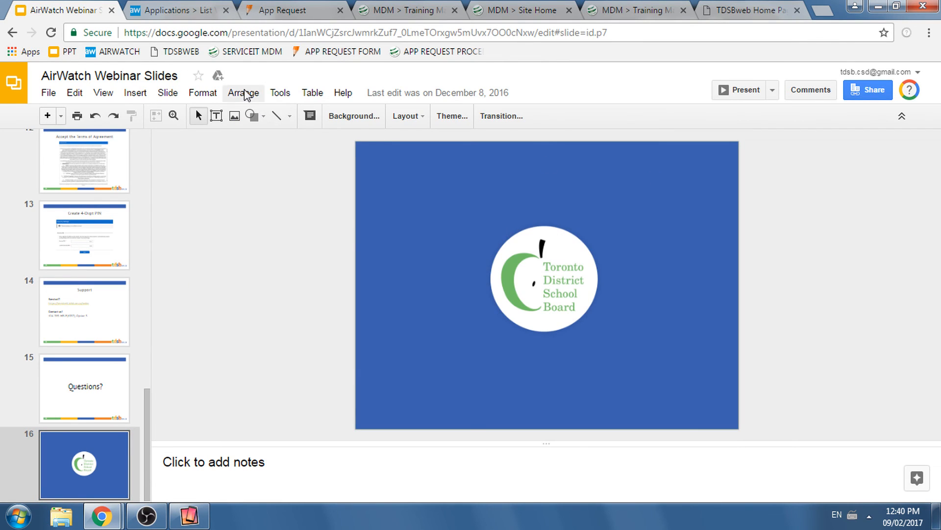
click(196, 10)
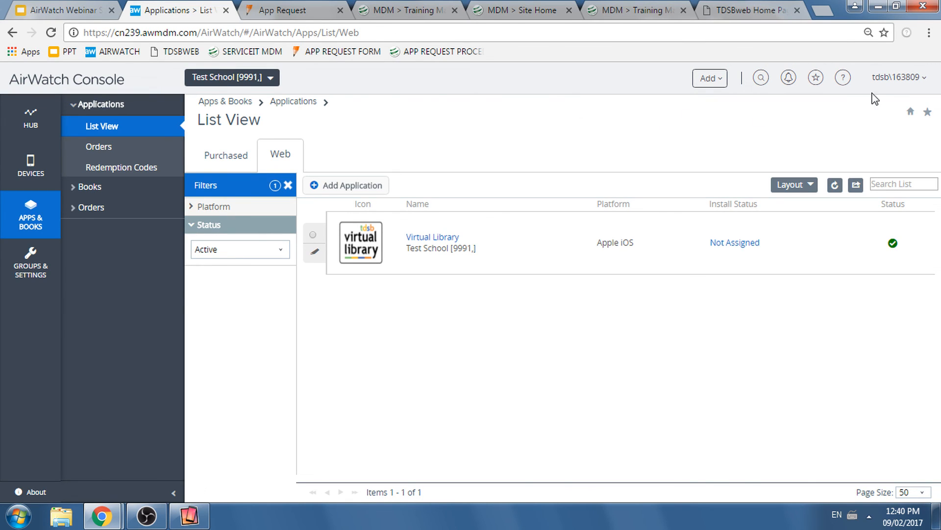
click(890, 79)
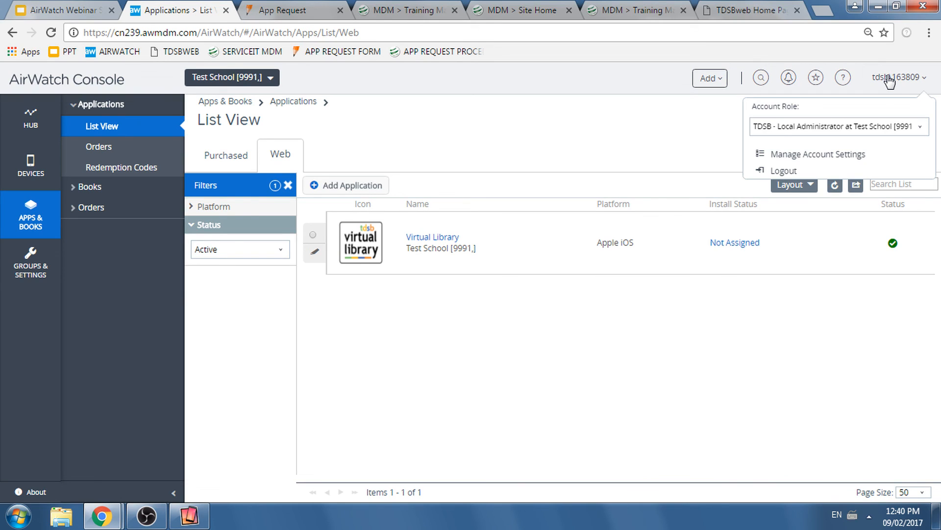
triple_click(889, 81)
click(888, 81)
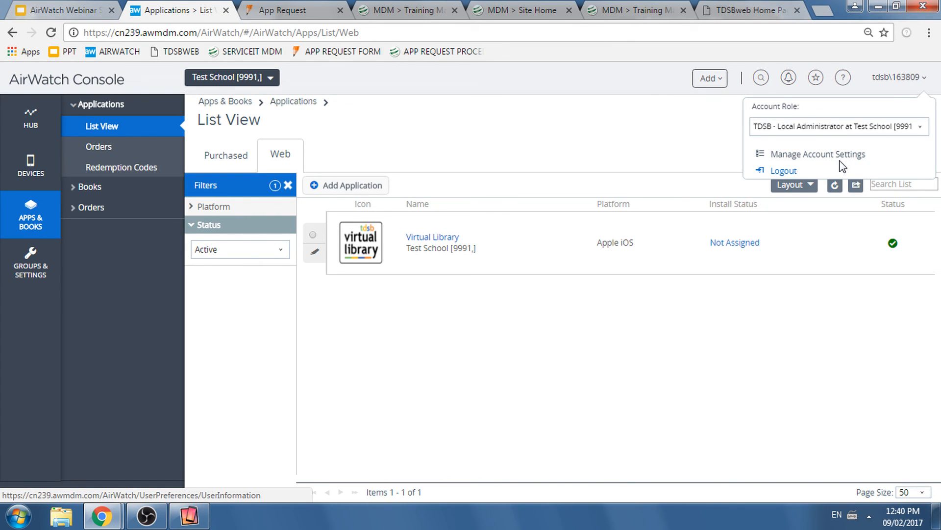
click(843, 166)
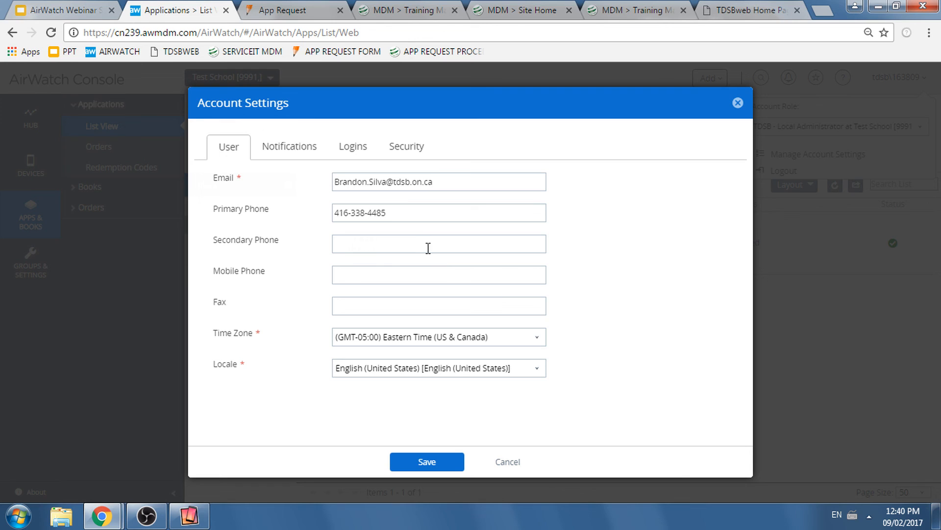
- Reset the Security PIN in the account's security settings and confirm the reset
click(414, 153)
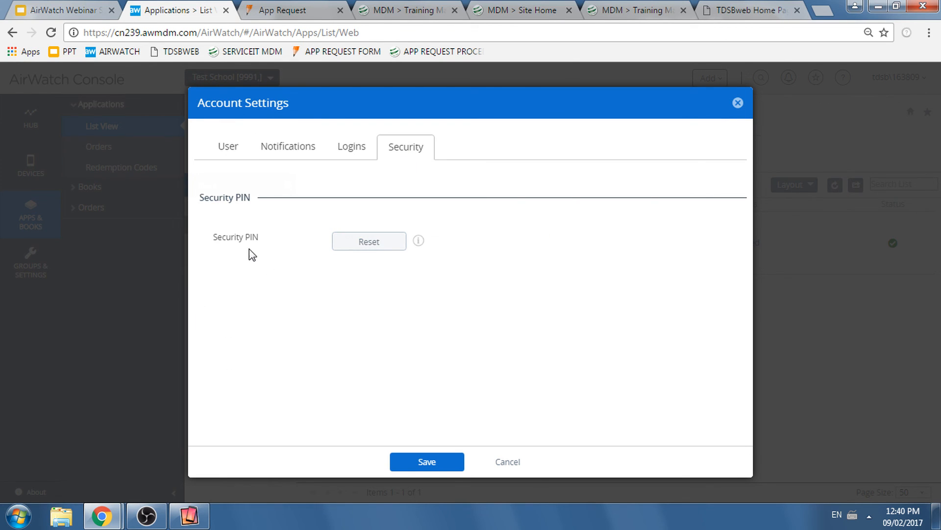
click(376, 253)
click(510, 163)
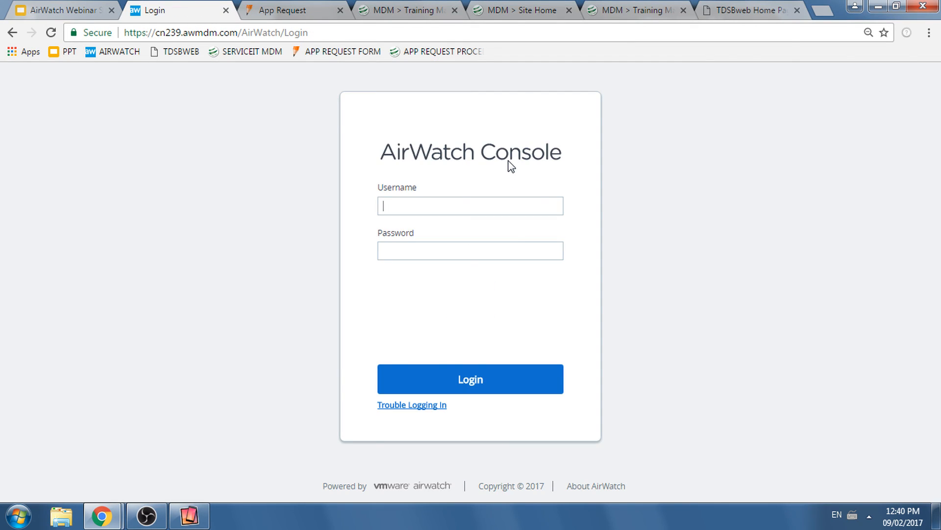
- Log back in to the AirWatch Console with the administrator's username and account password
text(tdsb\163809)
key(Tab)
text(••••••••••••••)
key(Return)
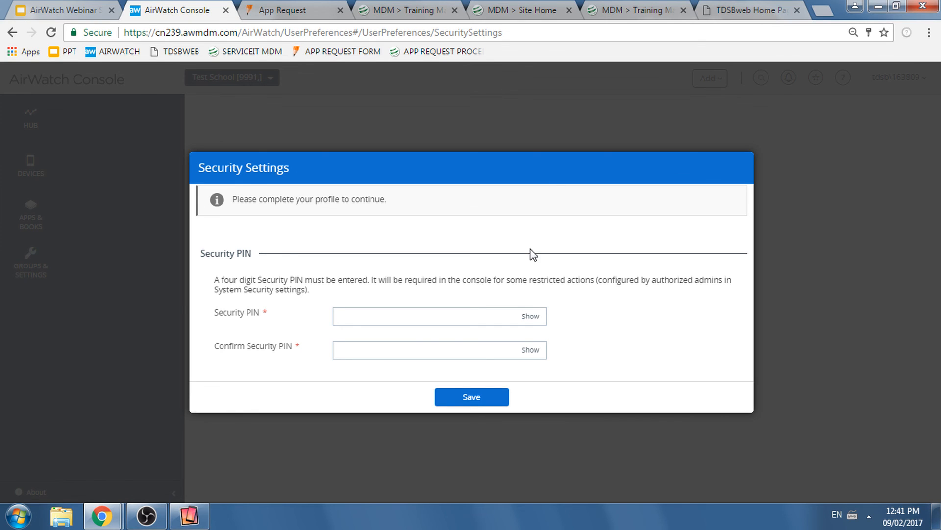
- Enter and confirm a new four-digit Security PIN, save it, and decline Chrome's offer to save the password
text(1234)
key(Tab)
text(1234)
click(491, 397)
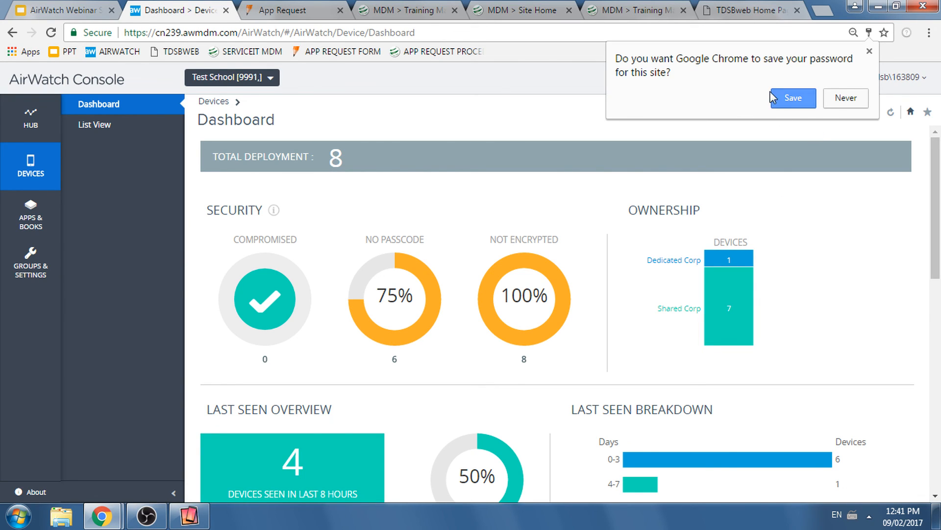
click(844, 97)
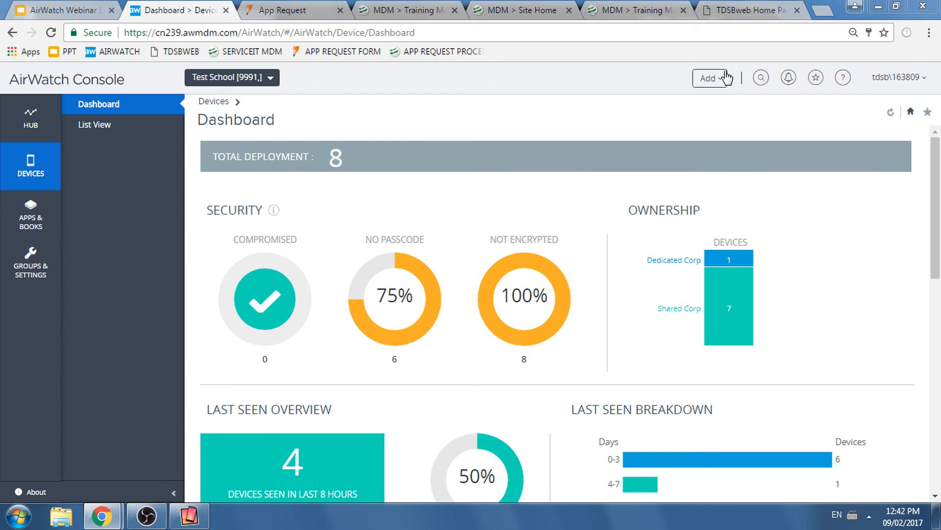
- Log out of the AirWatch Console and enter the administrator's username on the login page
click(897, 77)
click(781, 171)
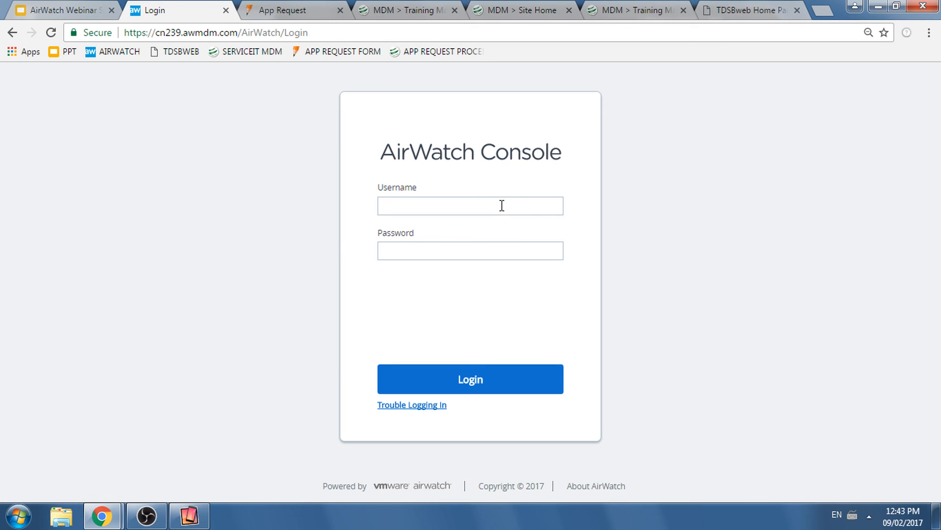
text(tdsb\166)
key(BackSpace)
text(3809)
key(Tab)
- Look over the App Request Form page and the MDM Site Home links for app requests, FAQs, training materials and the webinar session
click(376, 13)
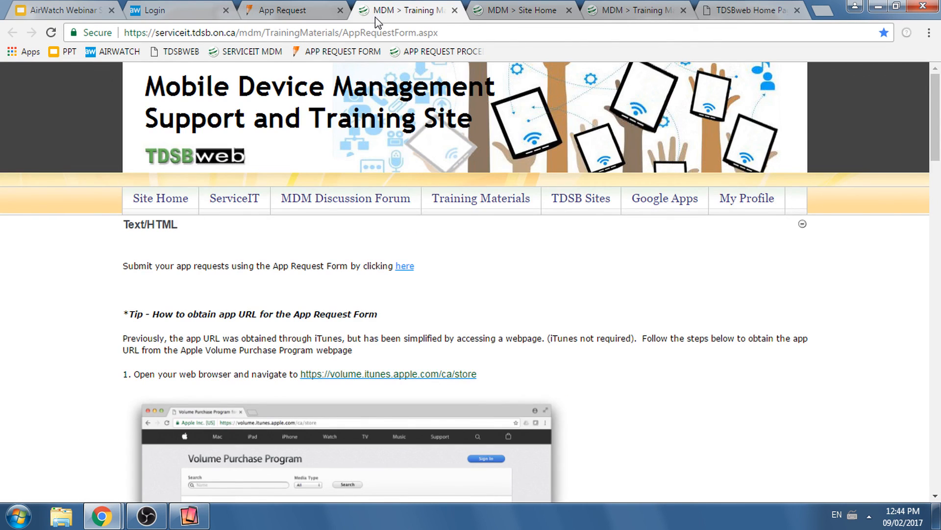
scroll(293, 234, down, 2)
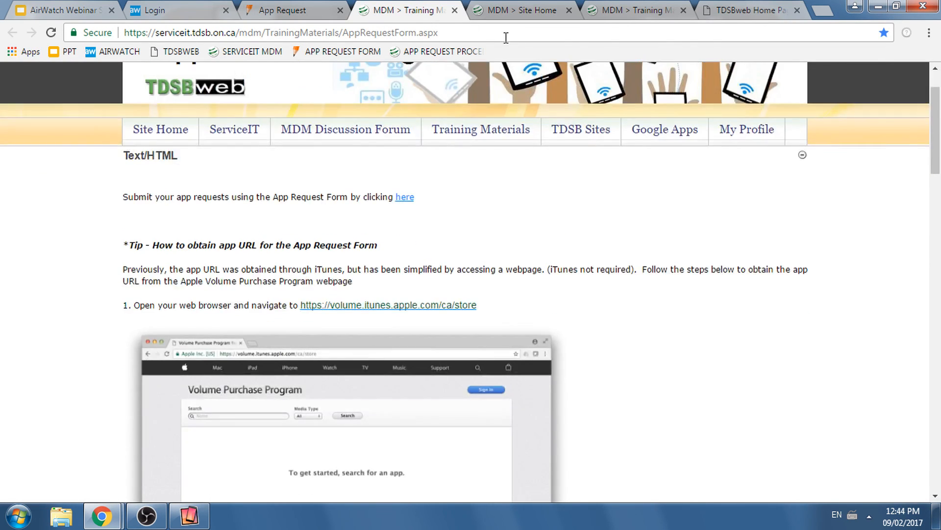
click(516, 14)
scroll(432, 216, up, 3)
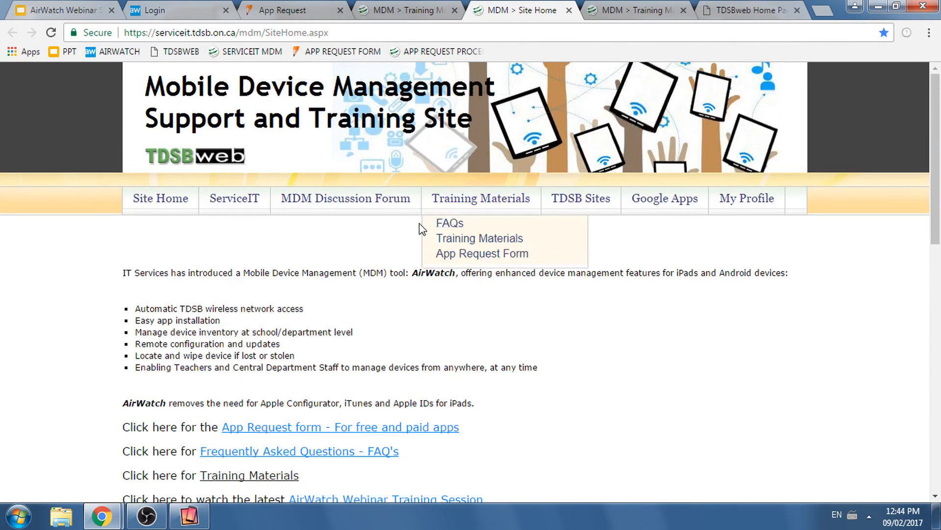
scroll(426, 284, down, 2)
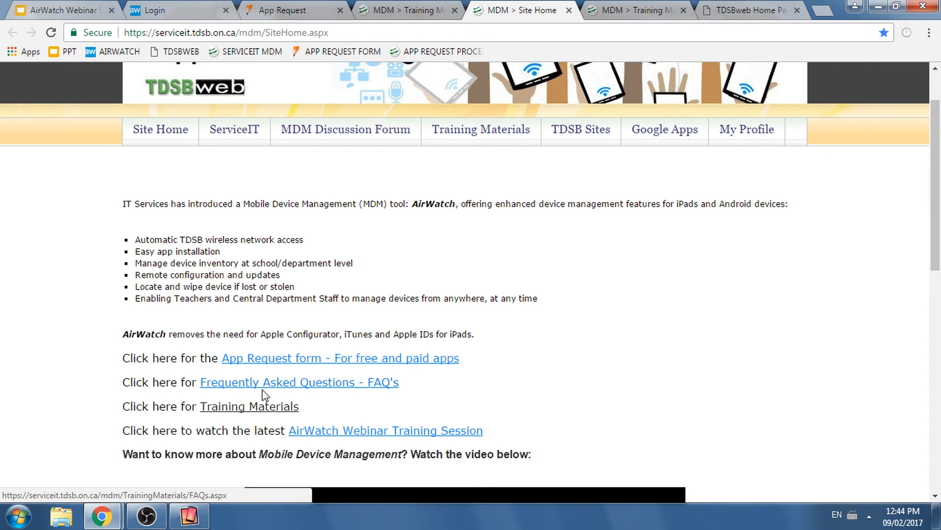
scroll(384, 415, down, 4)
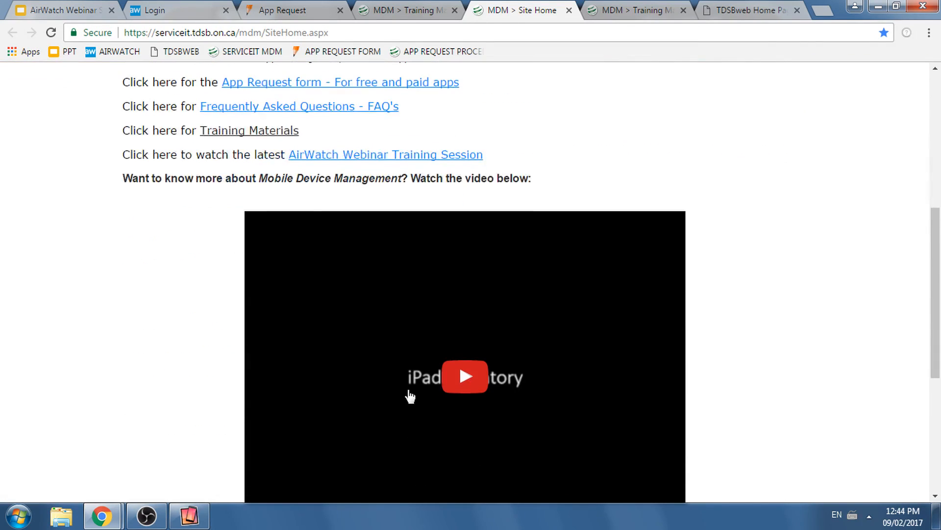
scroll(411, 360, up, 1)
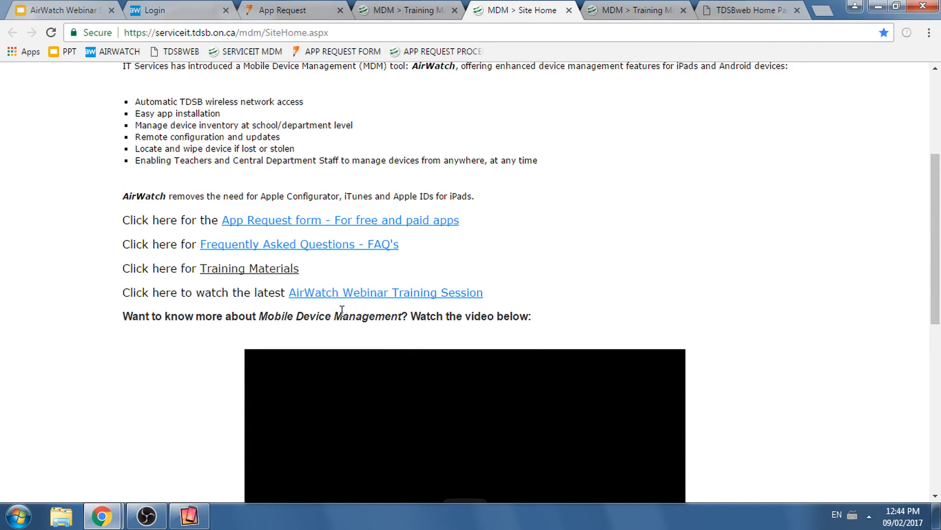
- Review the Instructions/Videos list on the Training Materials page, and minimize the browser to return to the mirrored iPad
click(254, 271)
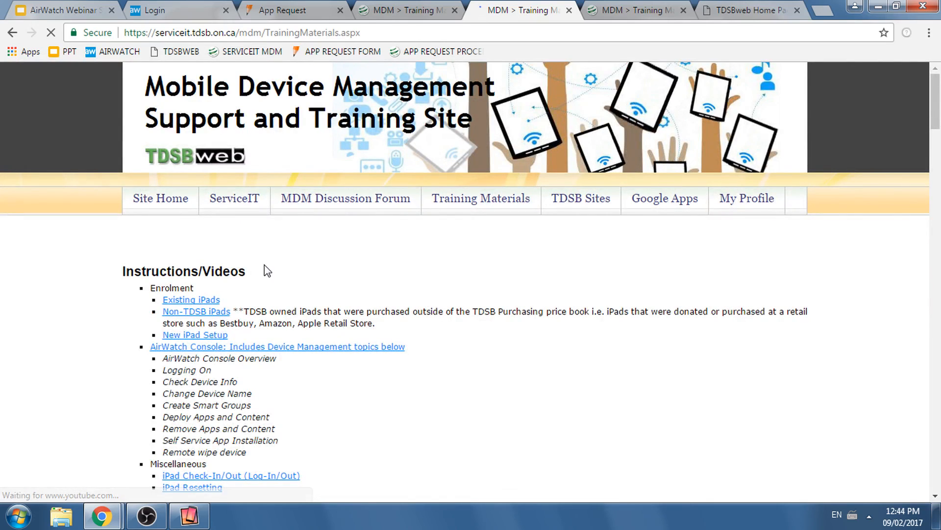
scroll(284, 252, down, 4)
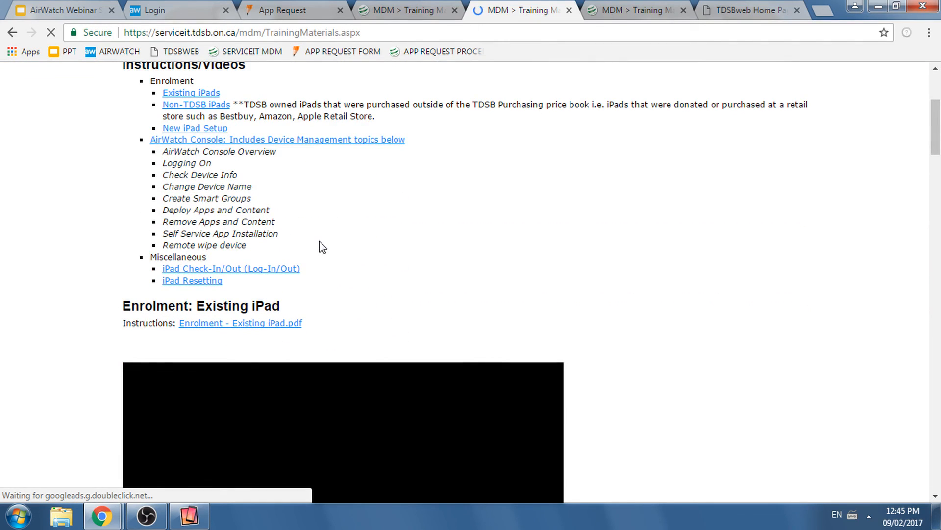
scroll(321, 245, up, 4)
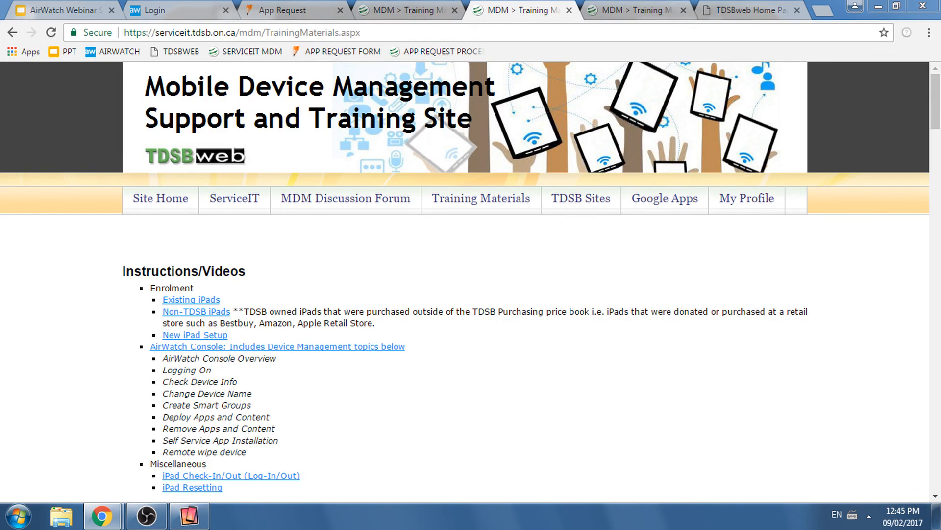
click(878, 6)
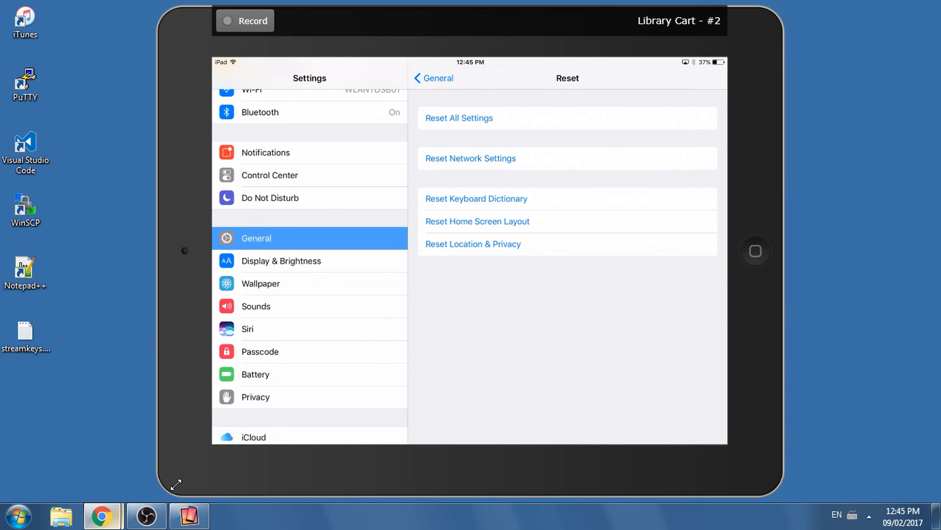